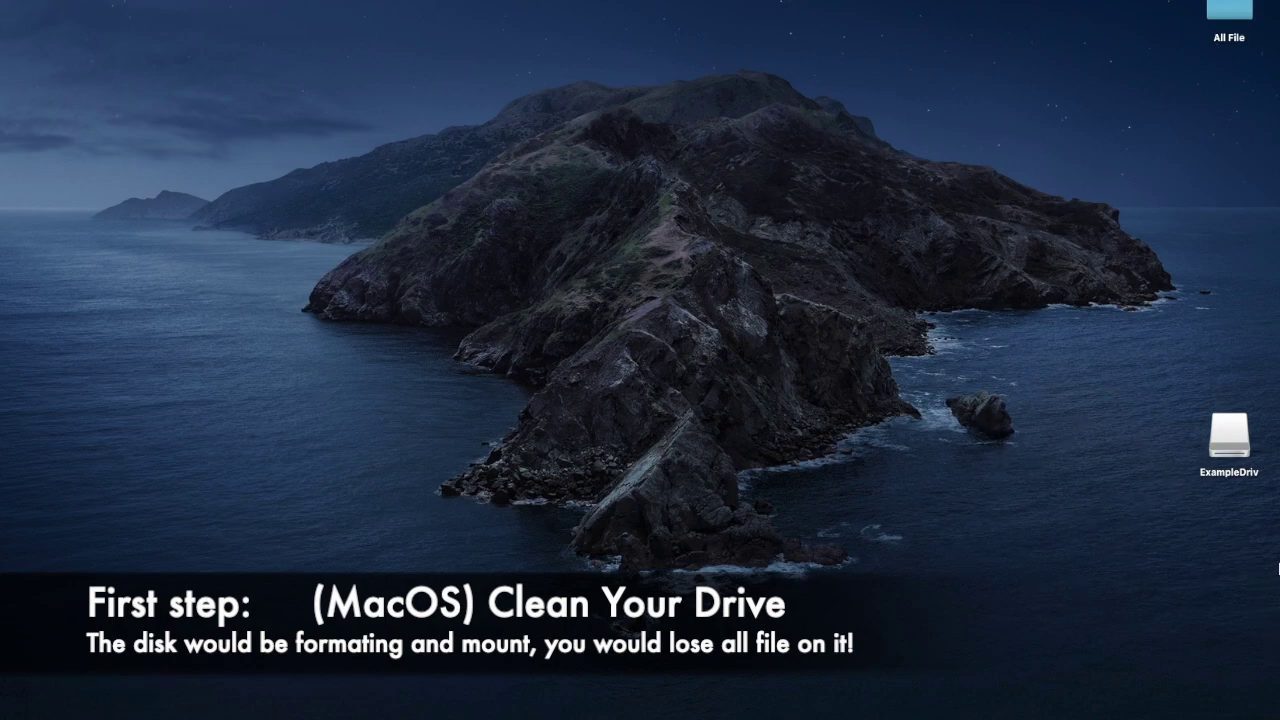
- Move the Screen Recording file from ExampleDriv to the desktop and close the drive window
{"action": "double_click", "coordinate": [1228, 438]}
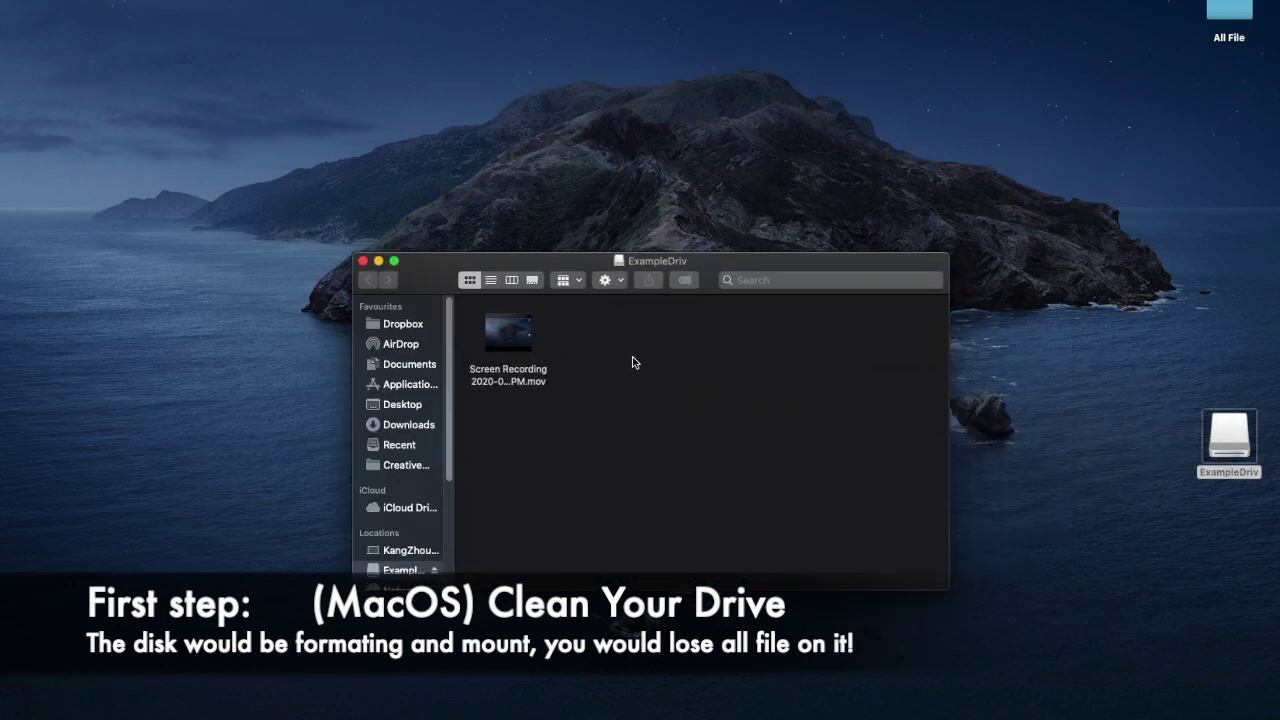
{"action": "mouse_move", "coordinate": [506, 334]}
{"action": "left_click_drag", "start_coordinate": [516, 334], "coordinate": [1219, 712]}
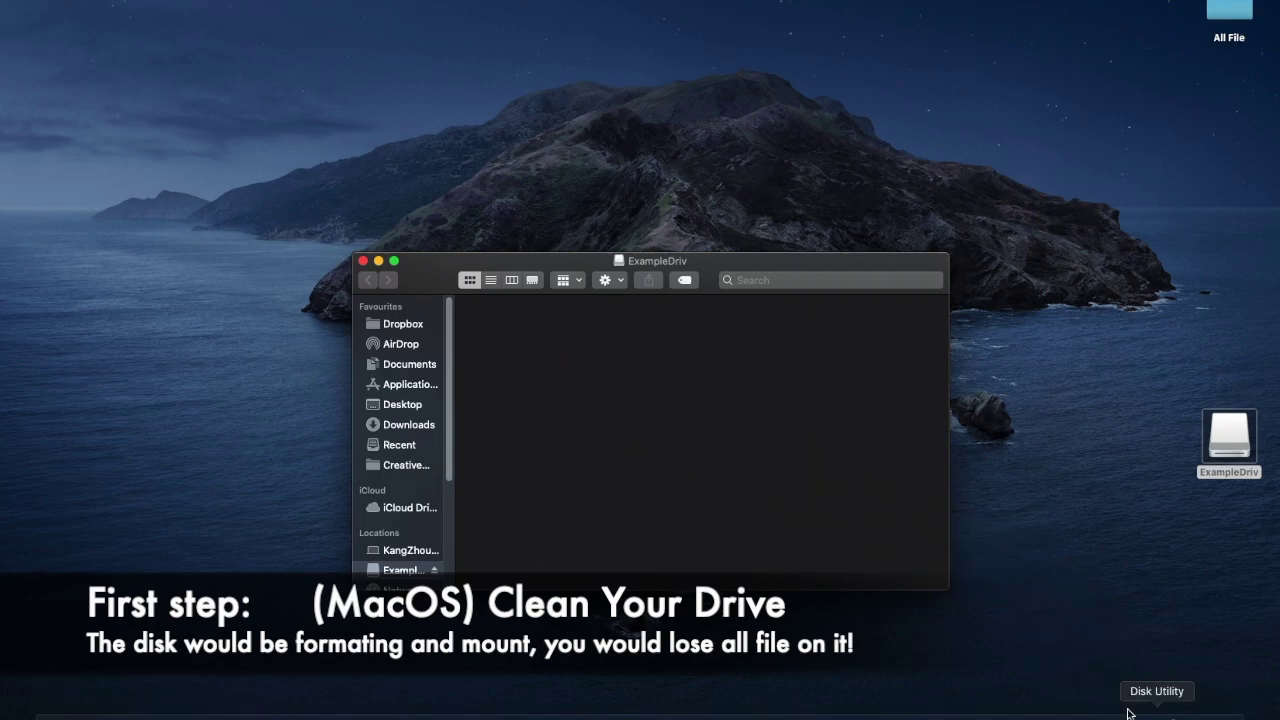
{"action": "left_click", "coordinate": [363, 261]}
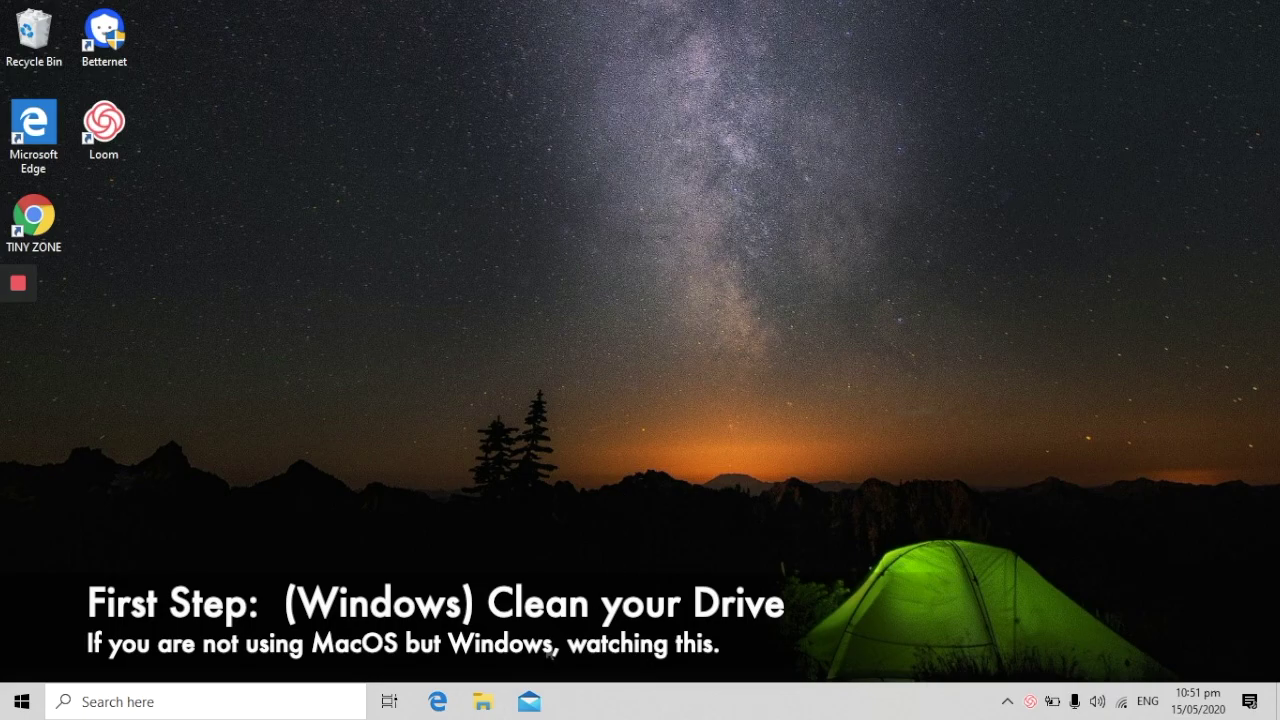
- Open ExampleDriv (D:) from This PC in File Explorer to confirm it has no files
{"action": "left_click", "coordinate": [493, 699]}
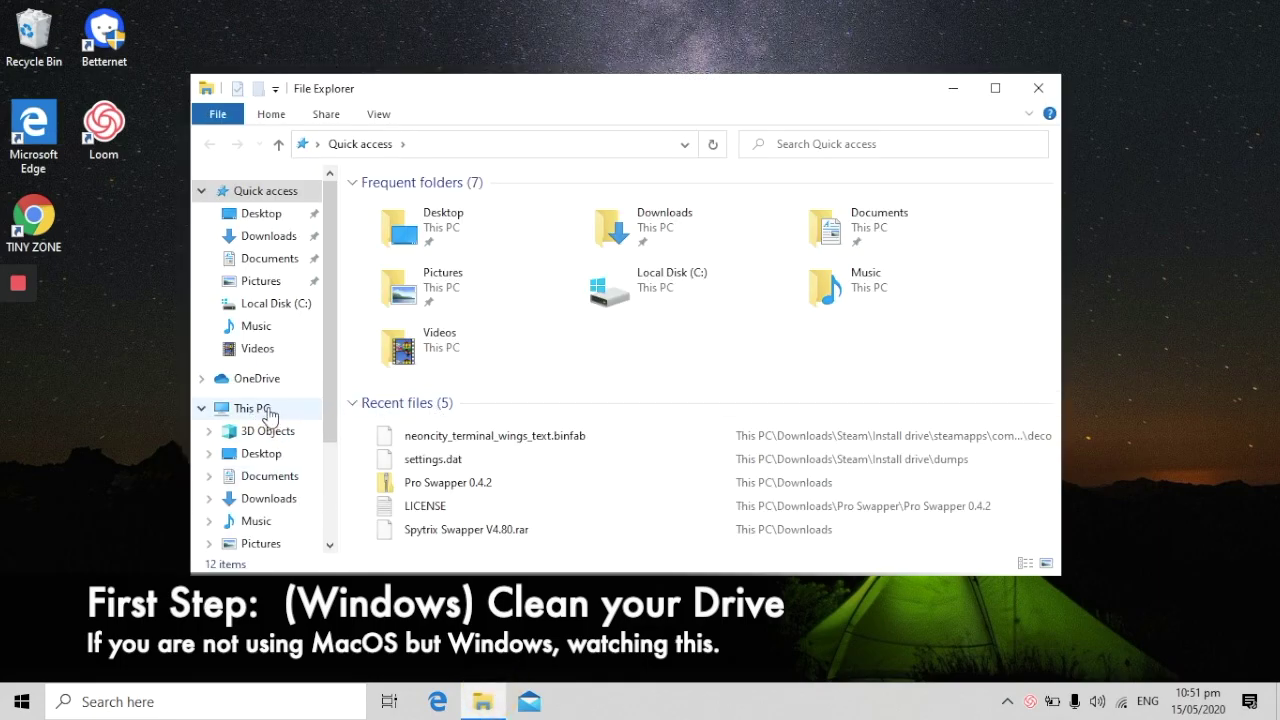
{"action": "left_click", "coordinate": [244, 413]}
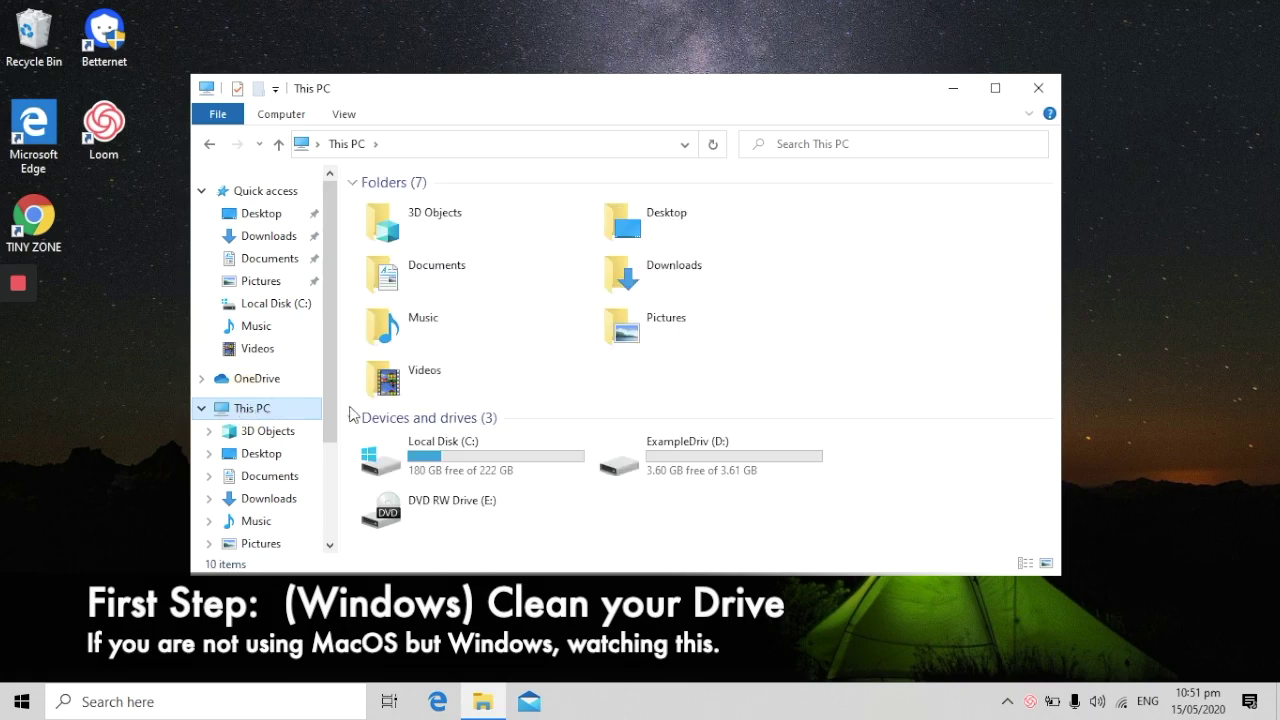
{"action": "left_click_drag", "start_coordinate": [902, 486], "coordinate": [594, 432]}
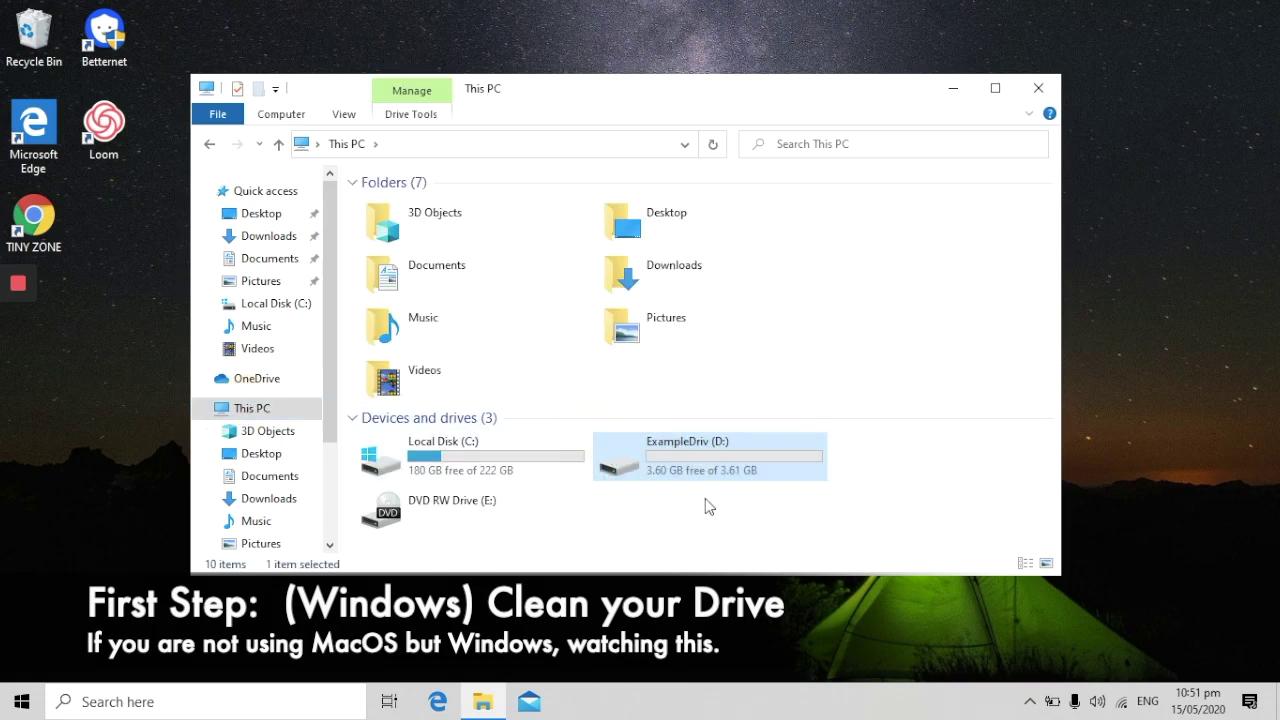
{"action": "double_click", "coordinate": [733, 440]}
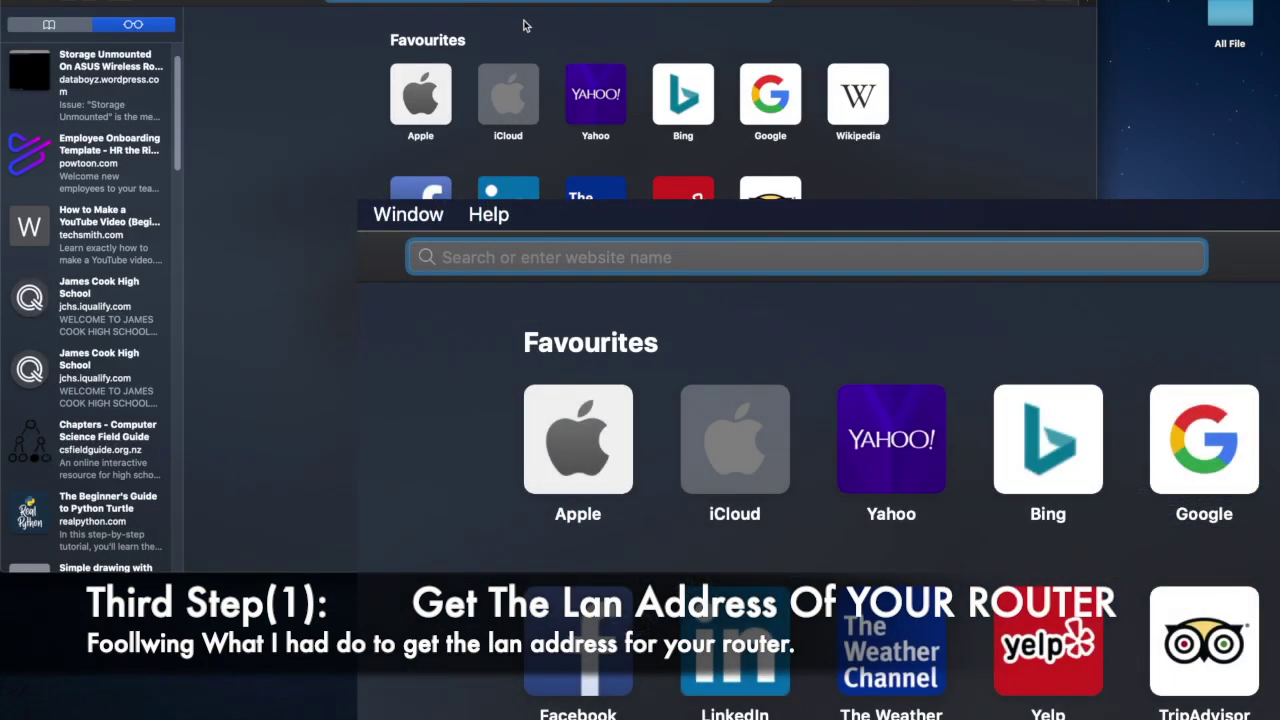
{"action": "type", "text": "http://router.asus.com"}
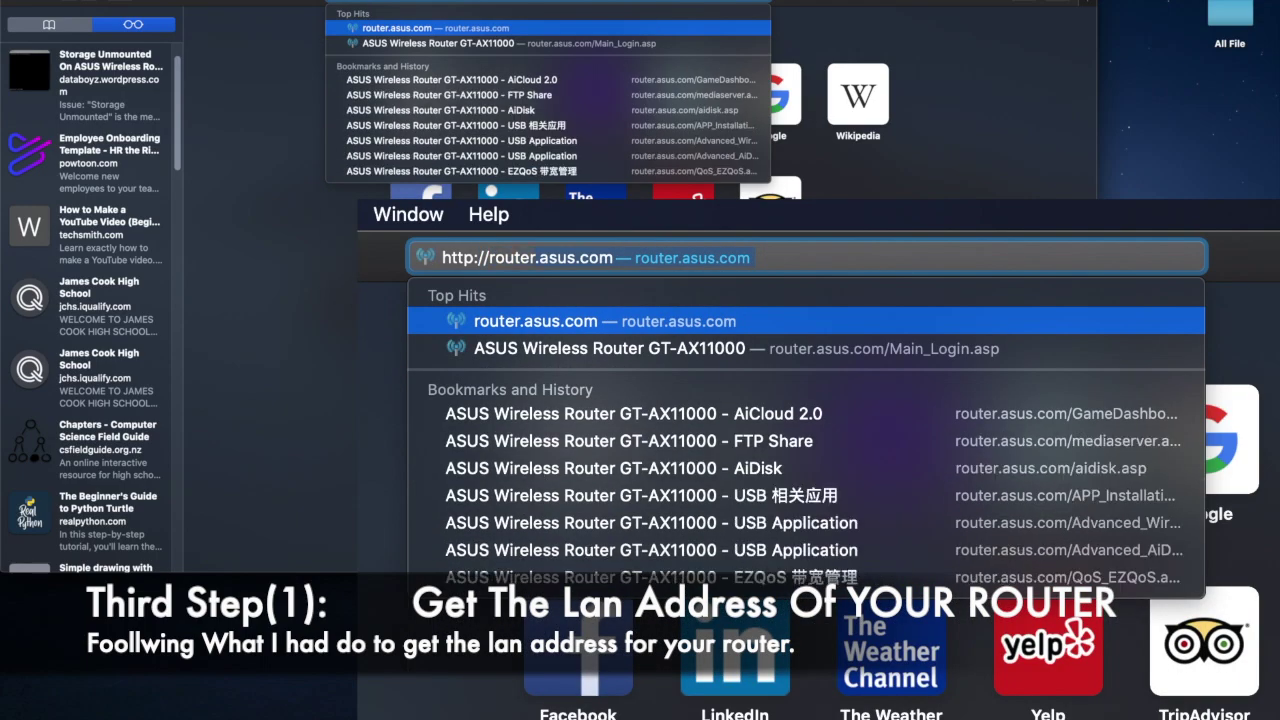
{"action": "key", "text": "Return"}
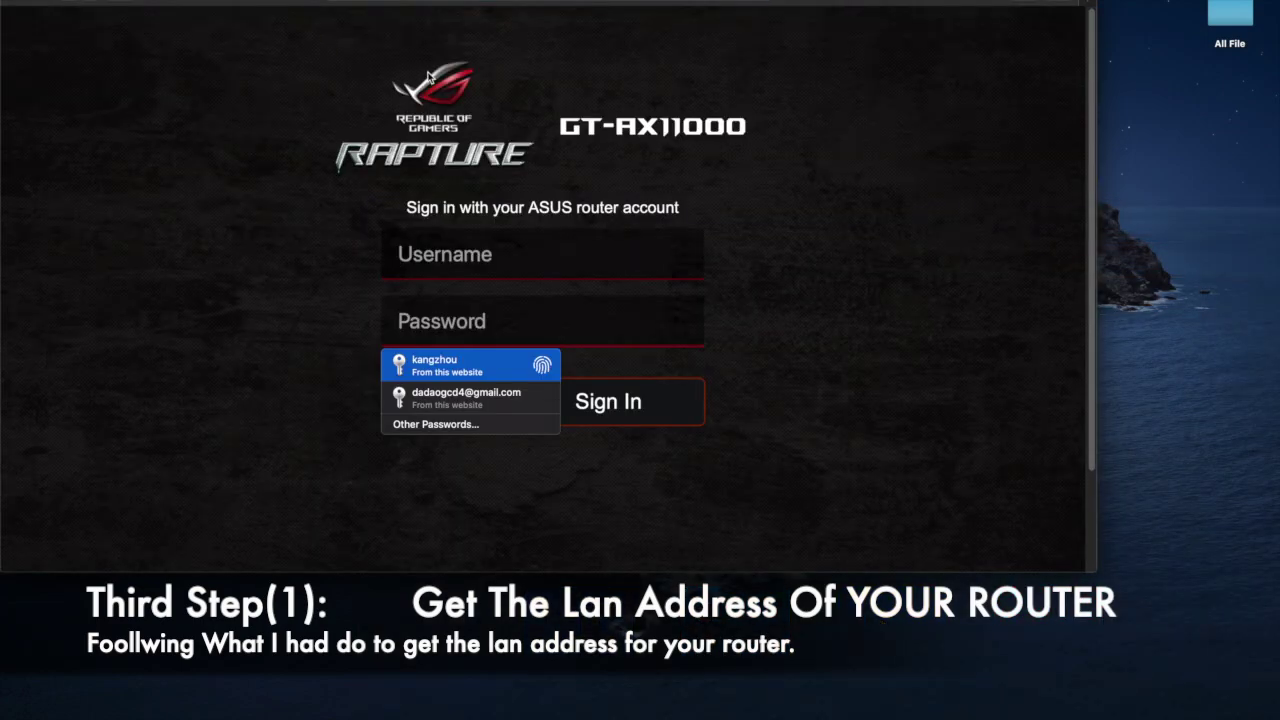
{"action": "type", "text": "xxxxxx"}
{"action": "key", "text": "BackSpace"}
{"action": "key", "text": "BackSpace"}
{"action": "key", "text": "BackSpace"}
{"action": "key", "text": "BackSpace"}
{"action": "key", "text": "BackSpace"}
{"action": "key", "text": "BackSpace"}
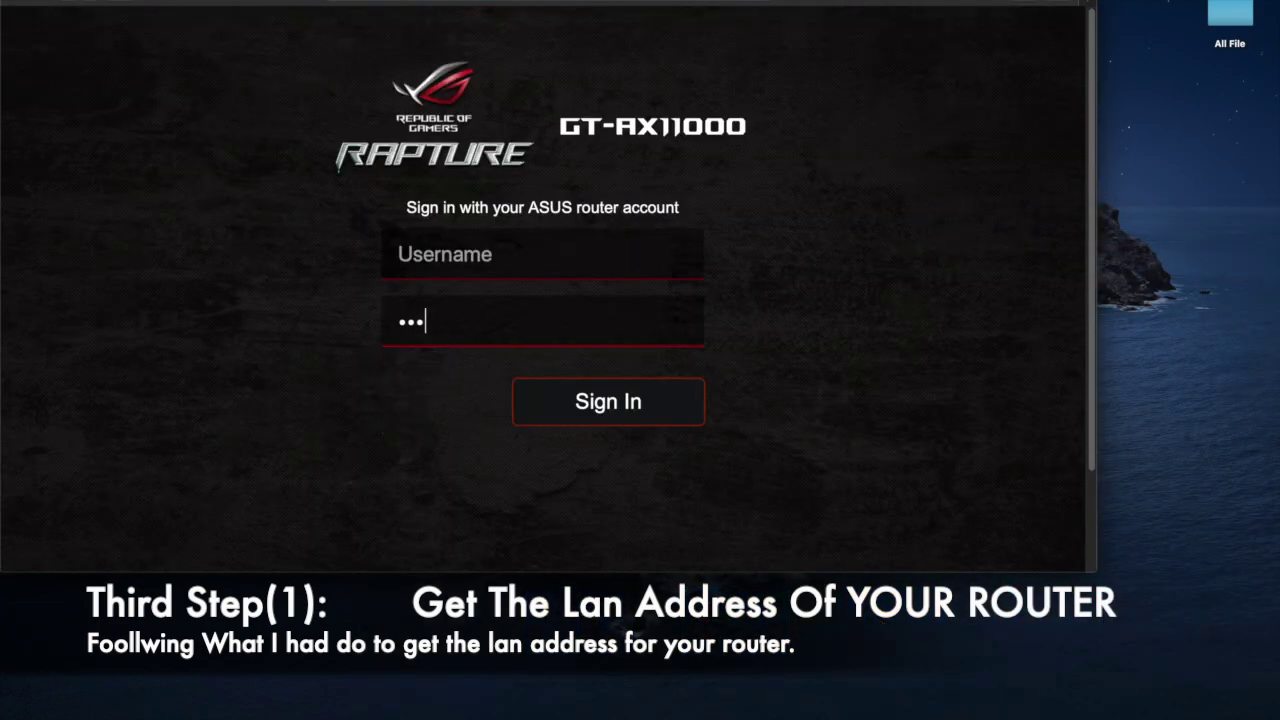
{"action": "left_click", "coordinate": [504, 252]}
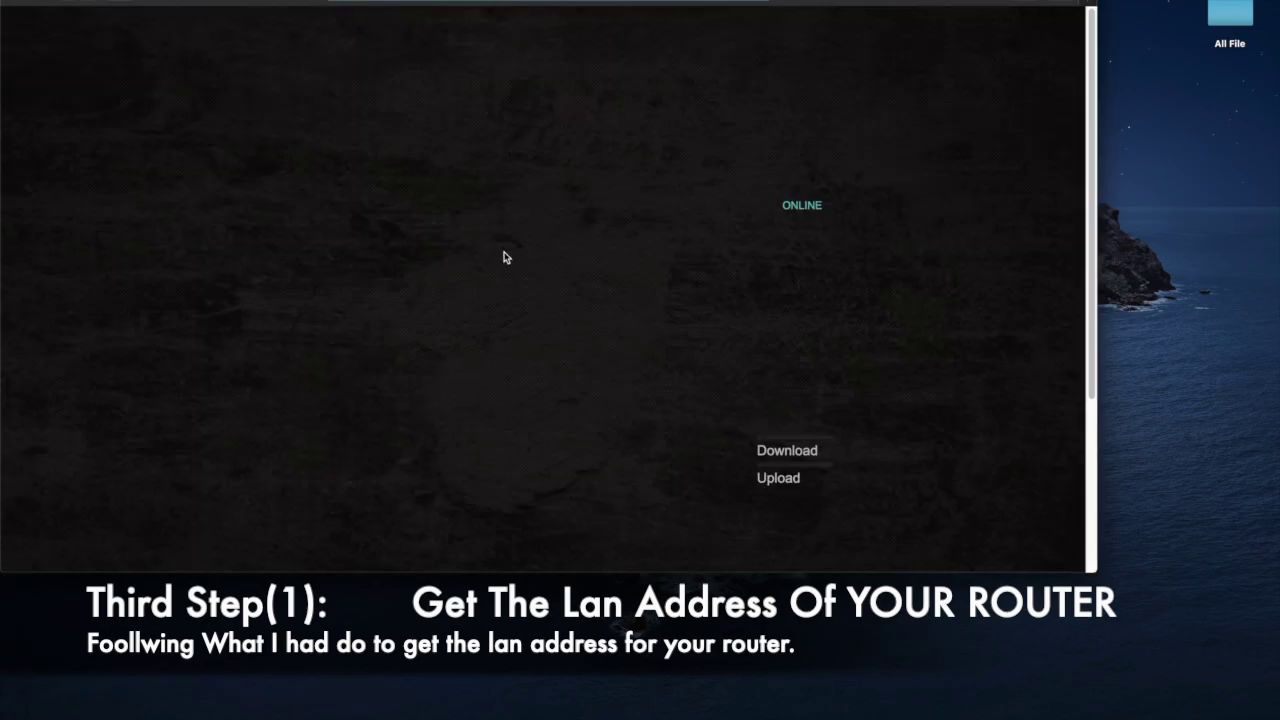
- Find and select the LAN IP address 192.168.50.1 on the Network Map
{"action": "scroll", "coordinate": [555, 291], "scroll_direction": "down", "scroll_amount": 3}
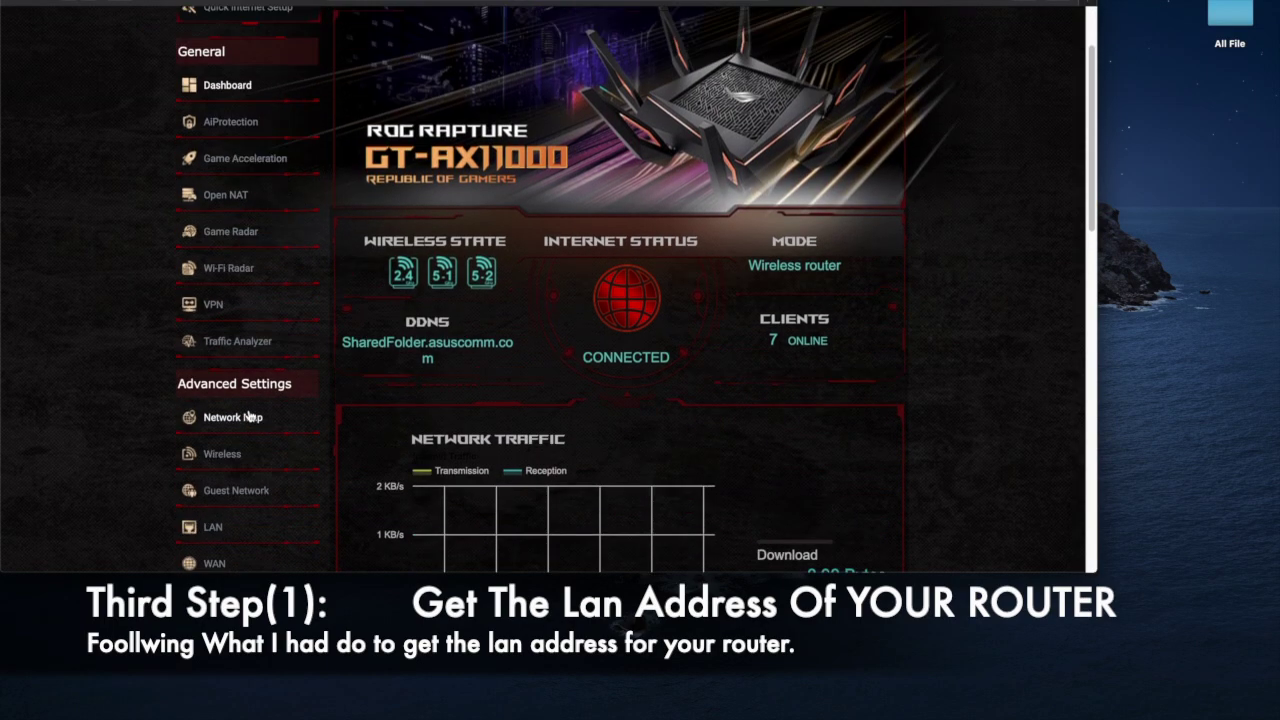
{"action": "left_click", "coordinate": [249, 422]}
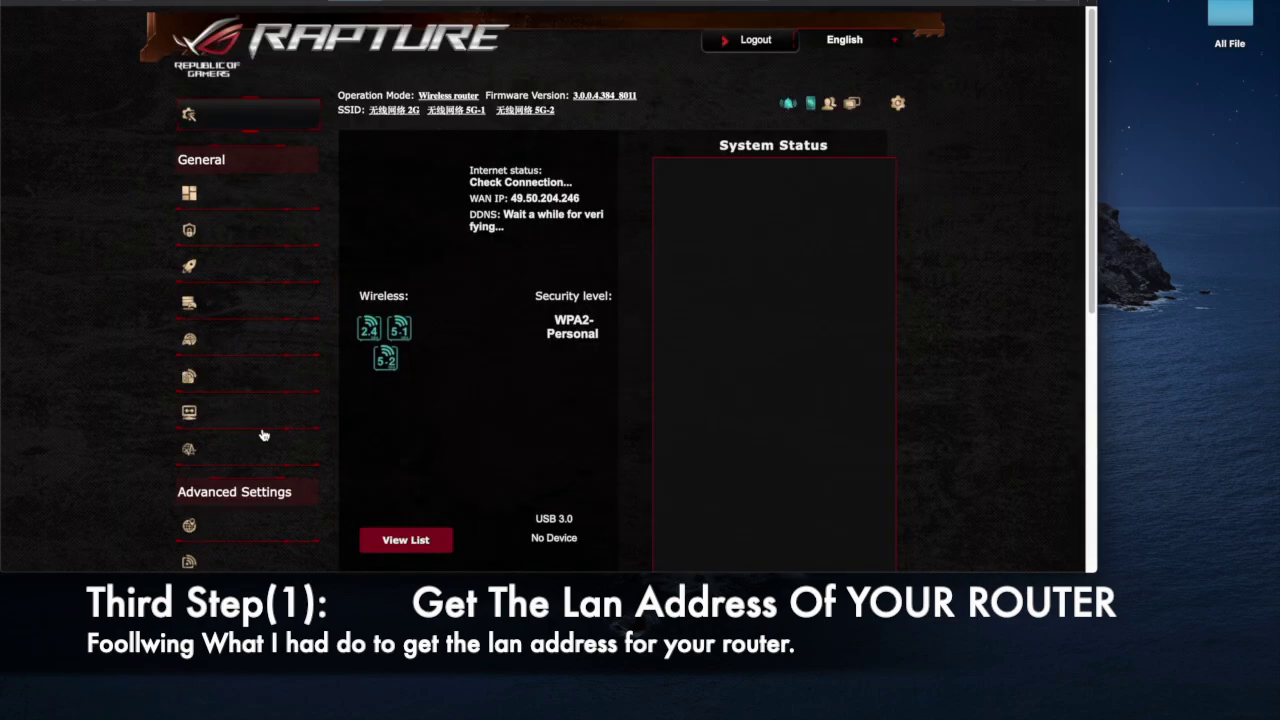
{"action": "scroll", "coordinate": [428, 430], "scroll_direction": "down", "scroll_amount": 5}
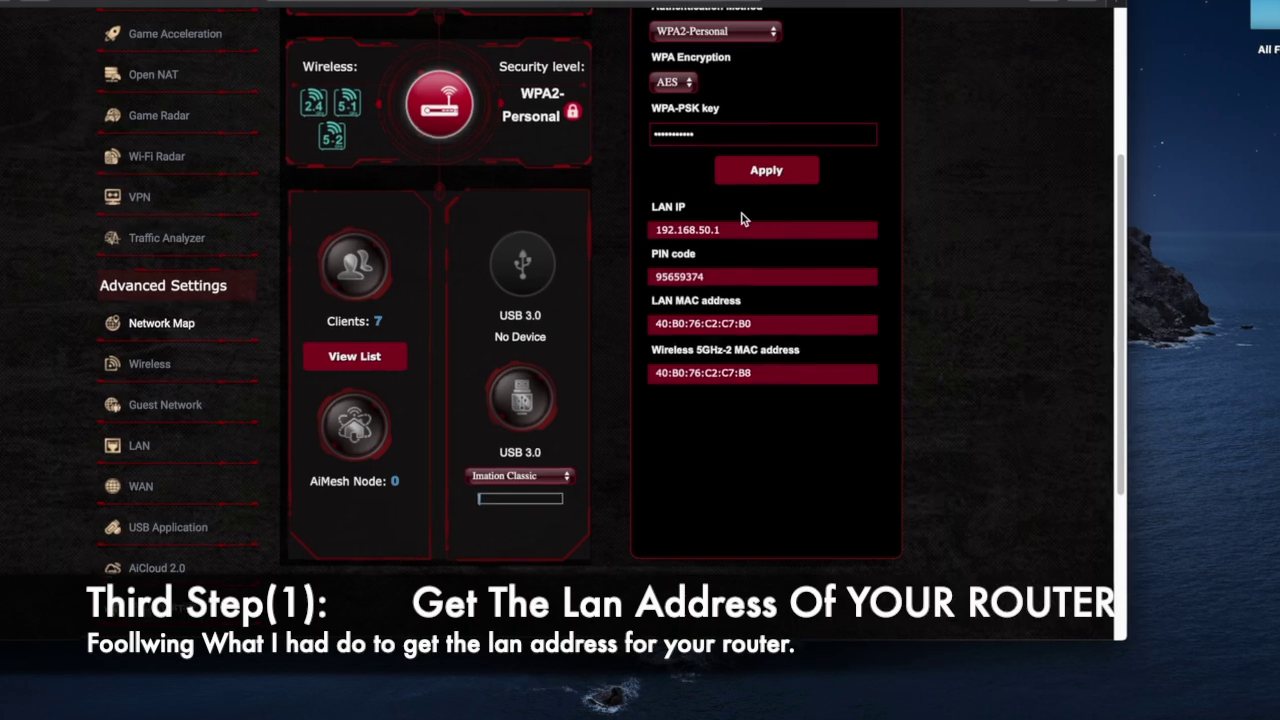
{"action": "left_click_drag", "start_coordinate": [742, 224], "coordinate": [651, 205]}
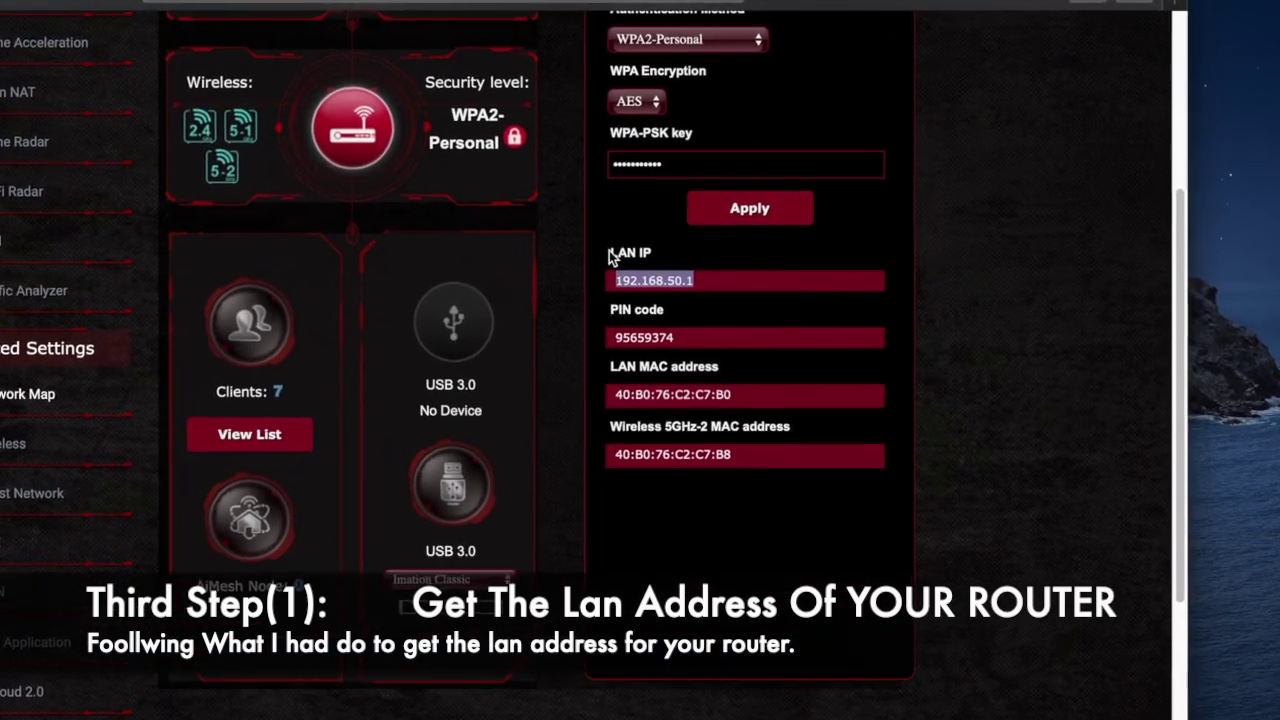
{"action": "left_click", "coordinate": [711, 281]}
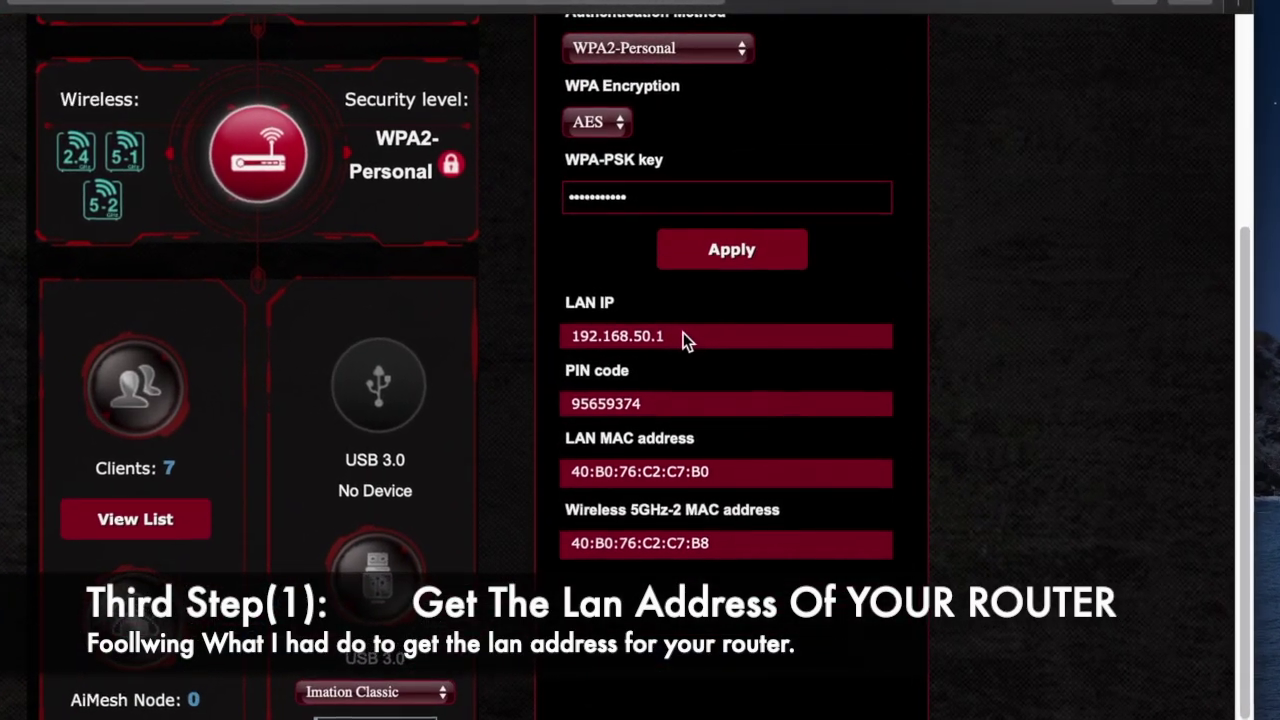
{"action": "left_click_drag", "start_coordinate": [683, 340], "coordinate": [565, 304]}
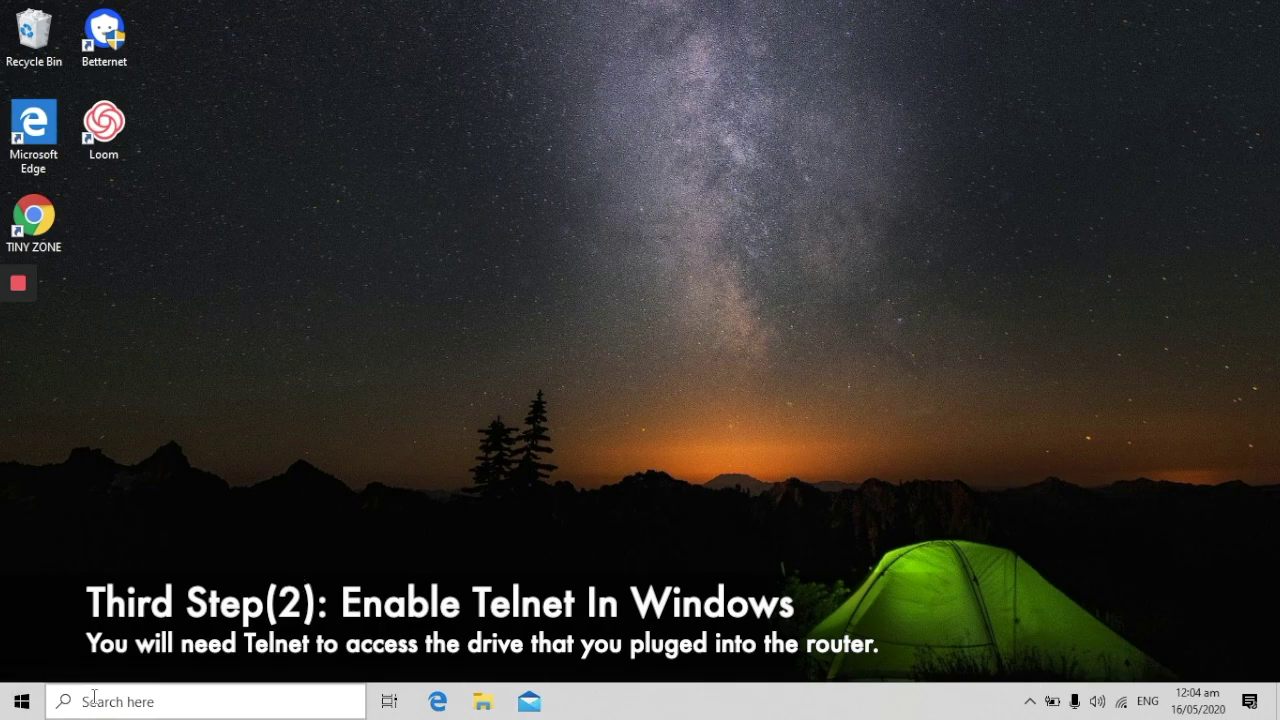
- Open Control Panel from Start search and go to Programs > Turn Windows features on or off
{"action": "left_click", "coordinate": [20, 704]}
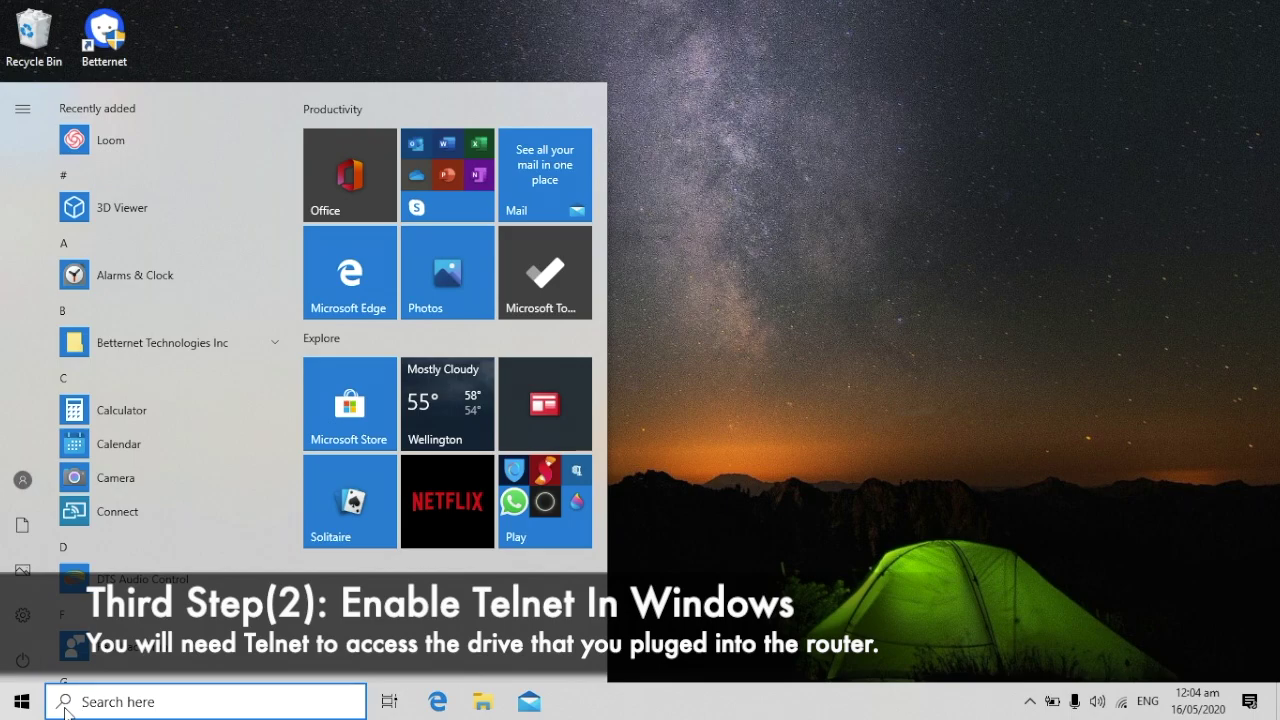
{"action": "type", "text": "Control Pa"}
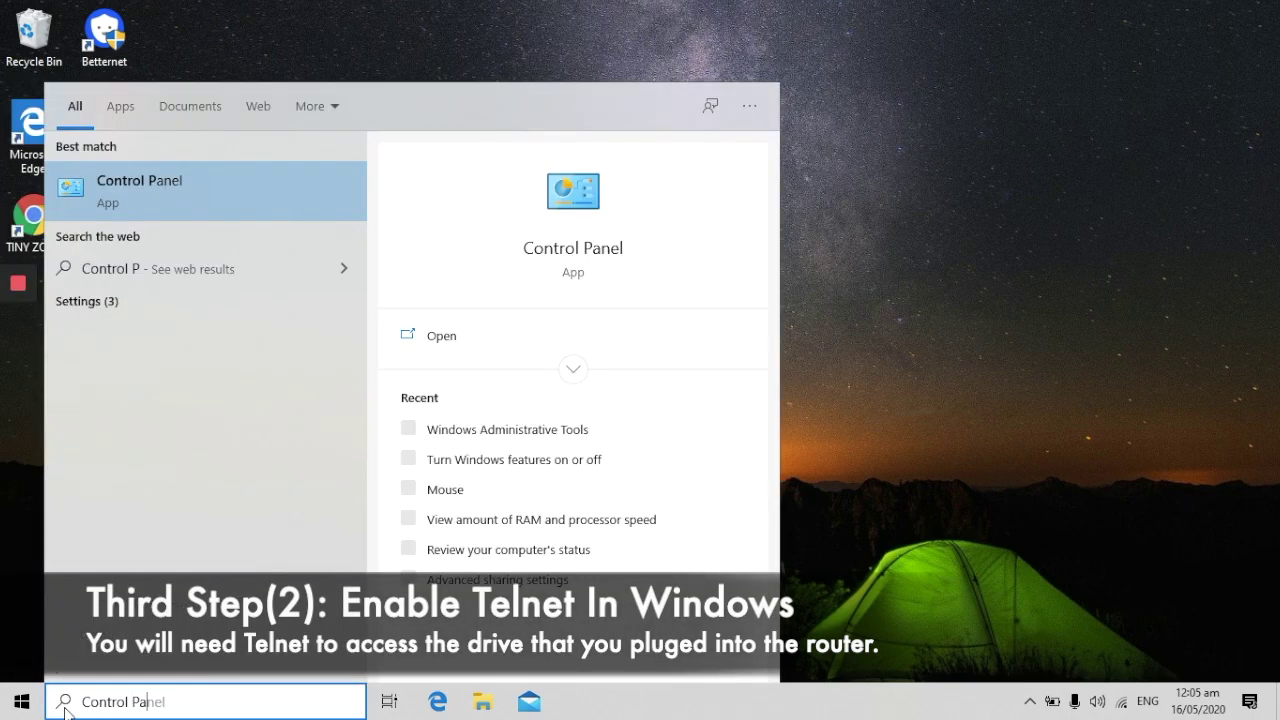
{"action": "type", "text": "nel"}
{"action": "key", "text": "Return"}
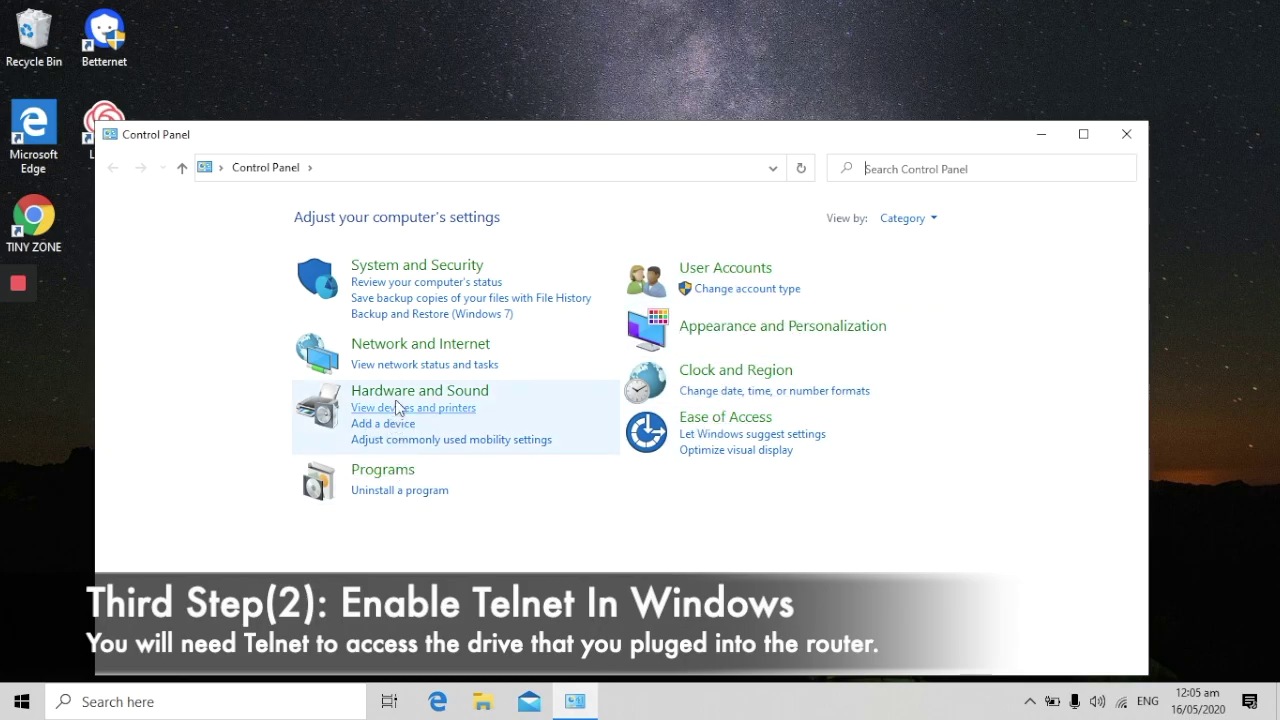
{"action": "left_click", "coordinate": [385, 471]}
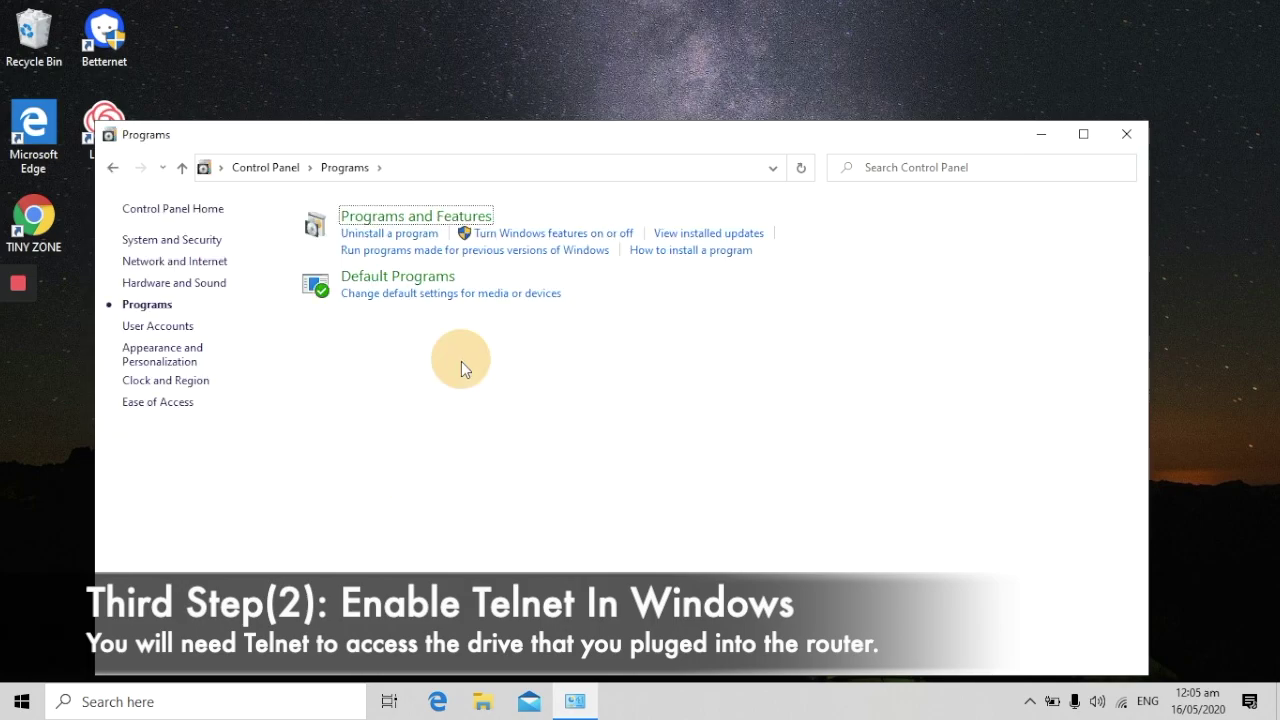
{"action": "left_click", "coordinate": [461, 360]}
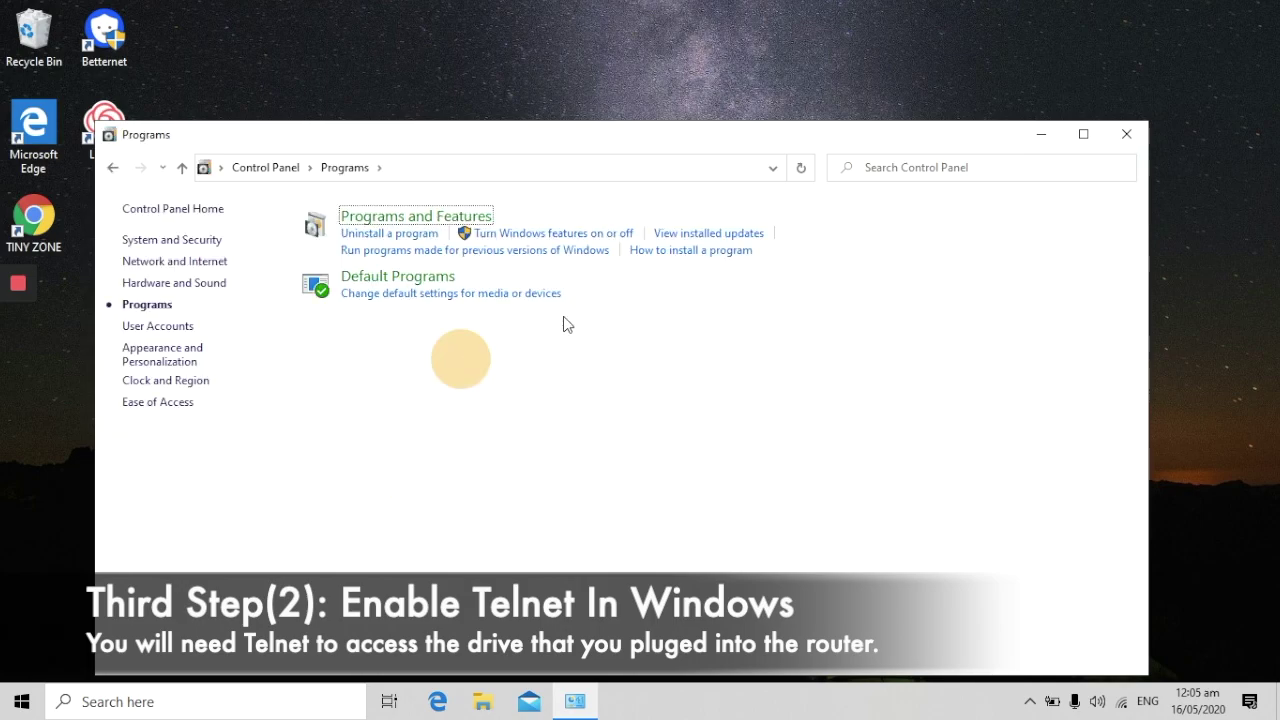
{"action": "left_click", "coordinate": [557, 236]}
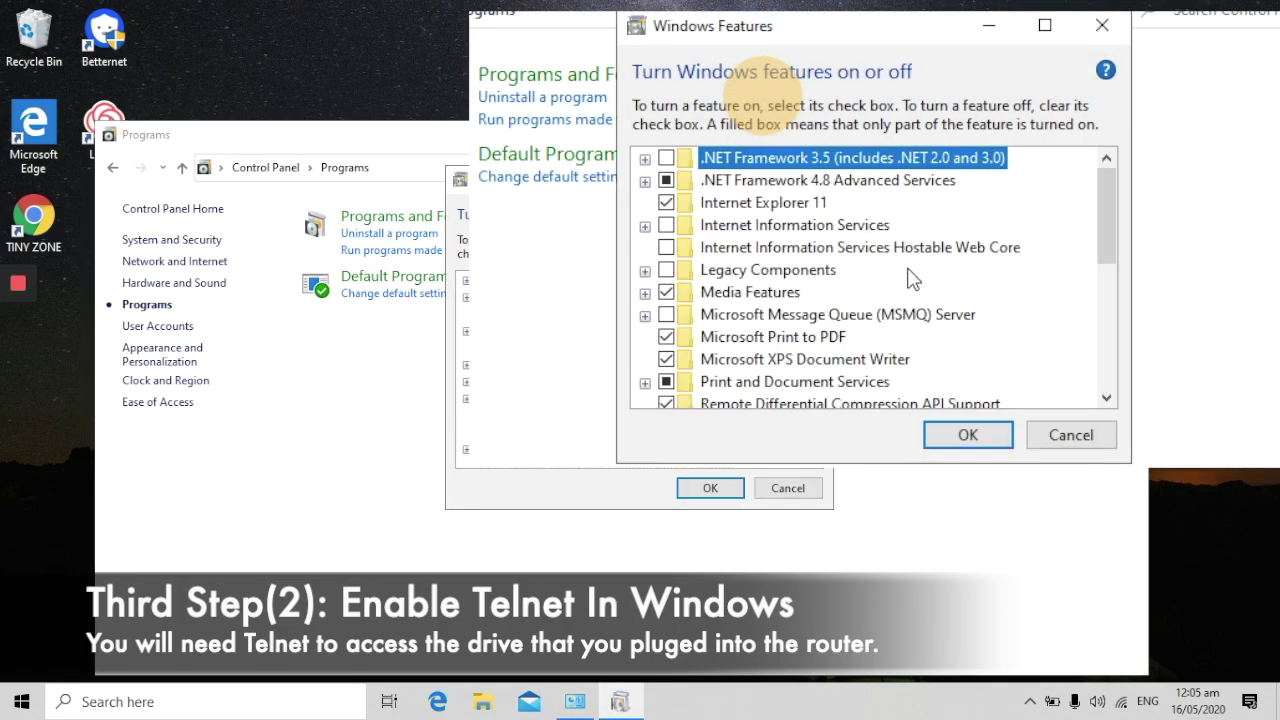
- Enable Telnet Client in Windows Features, confirm with OK, and close the Programs window
{"action": "mouse_move", "coordinate": [1109, 207]}
{"action": "left_mouse_down"}
{"action": "mouse_move", "coordinate": [1093, 326]}
{"action": "mouse_move", "coordinate": [1098, 198]}
{"action": "left_mouse_up"}
{"action": "scroll", "coordinate": [1043, 278], "scroll_direction": "down", "scroll_amount": 2}
{"action": "scroll", "coordinate": [1043, 278], "scroll_direction": "down", "scroll_amount": 2}
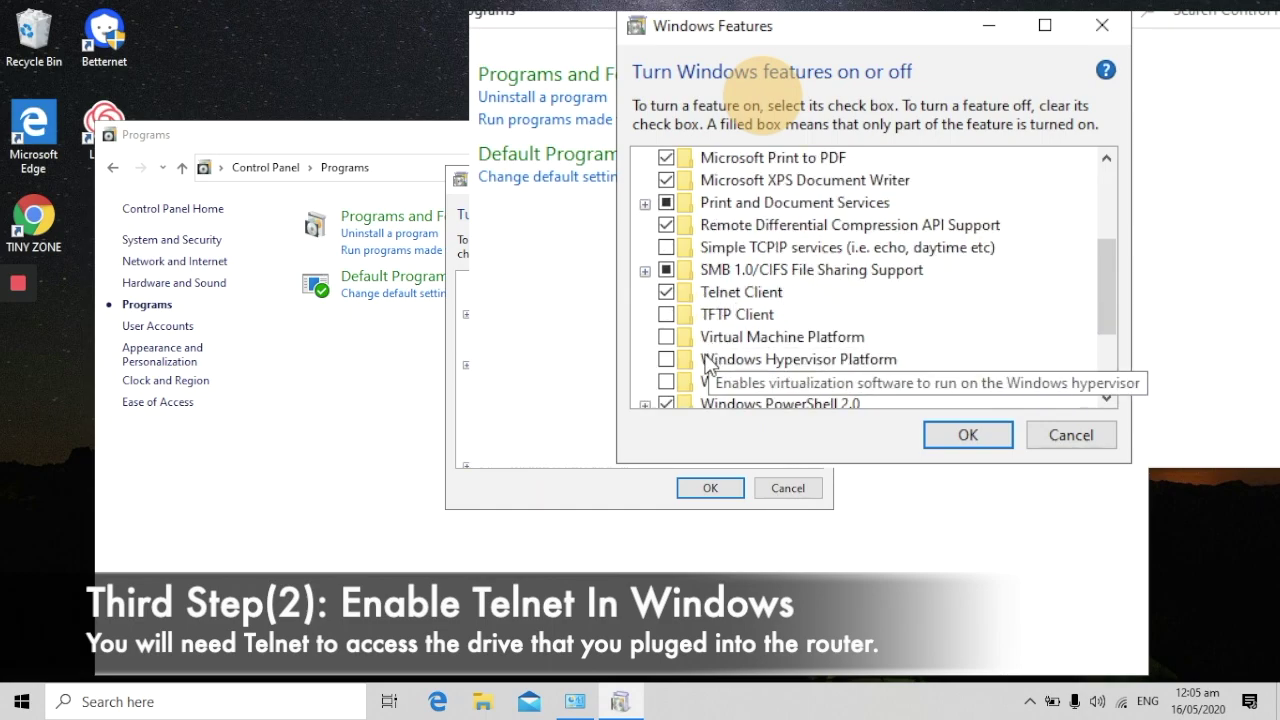
{"action": "left_click", "coordinate": [666, 292]}
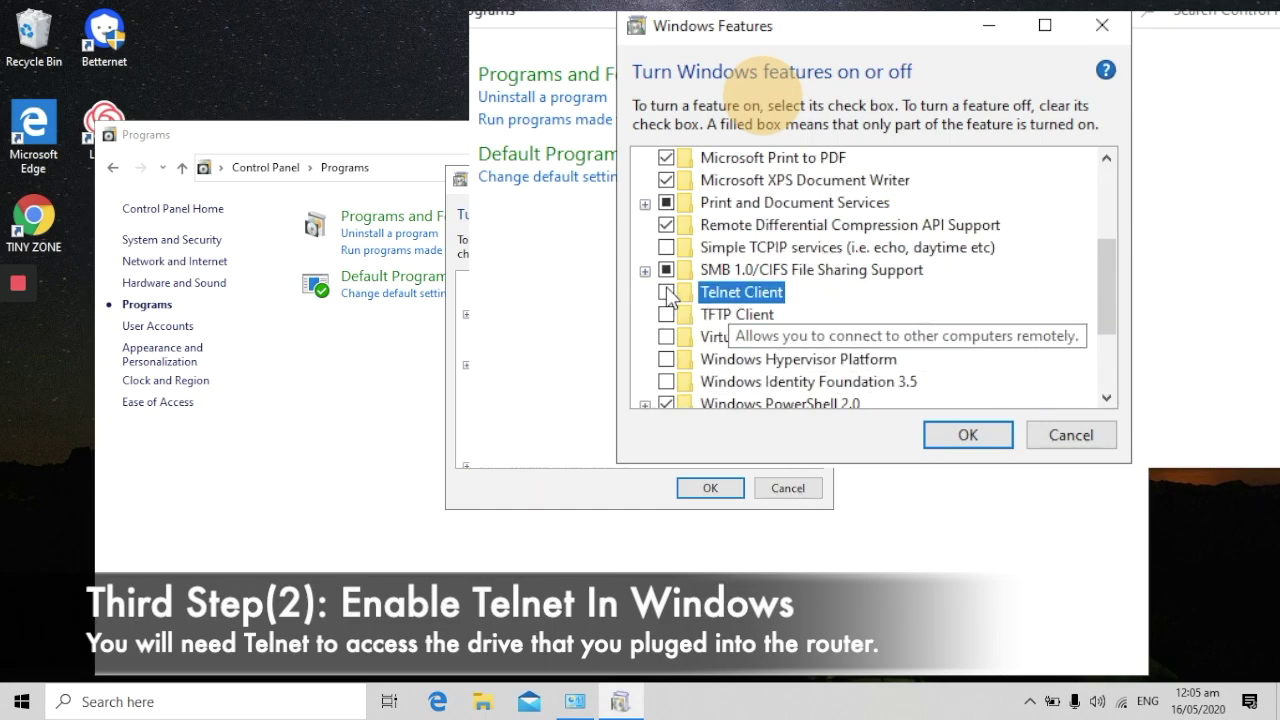
{"action": "left_click", "coordinate": [666, 292]}
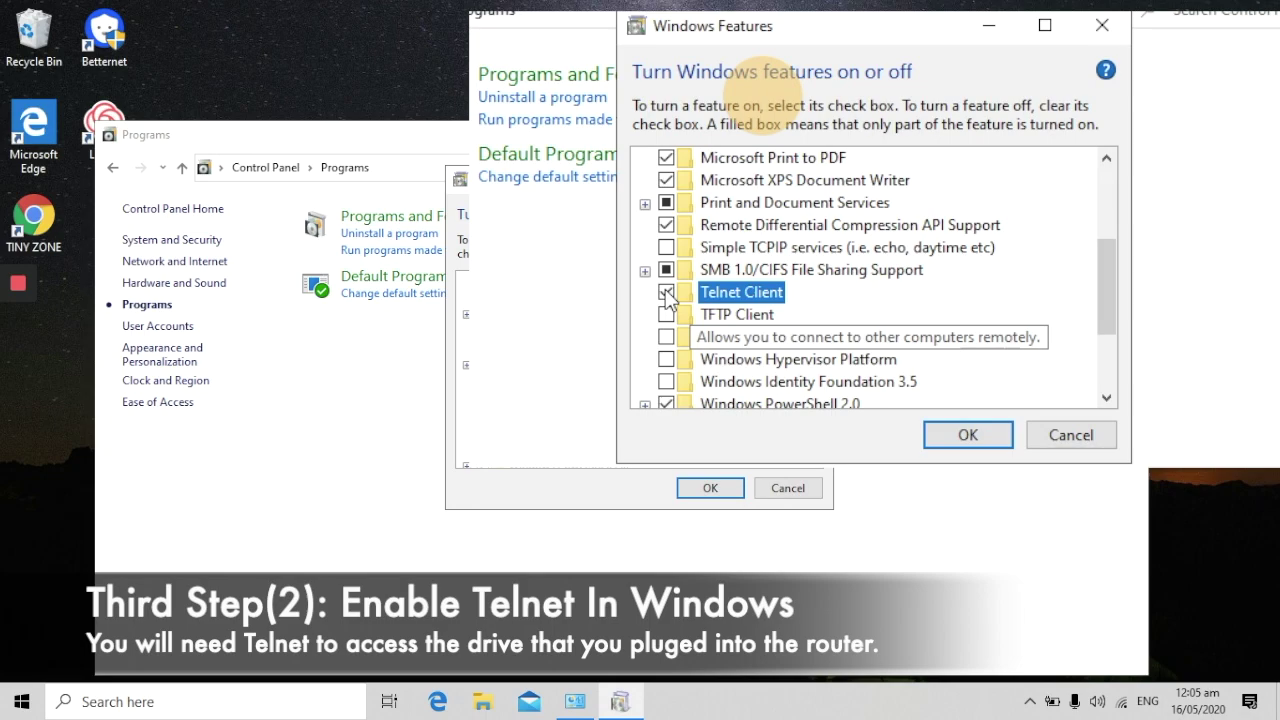
{"action": "left_click", "coordinate": [965, 435]}
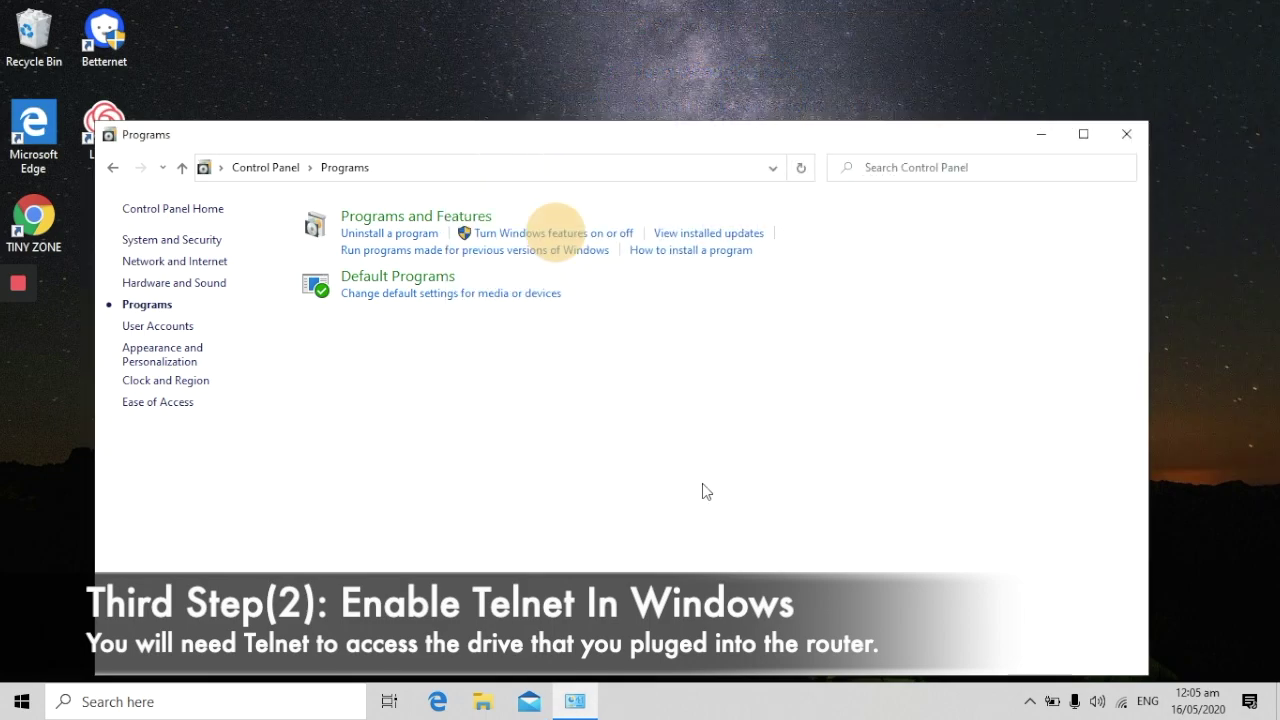
{"action": "left_click", "coordinate": [1127, 135]}
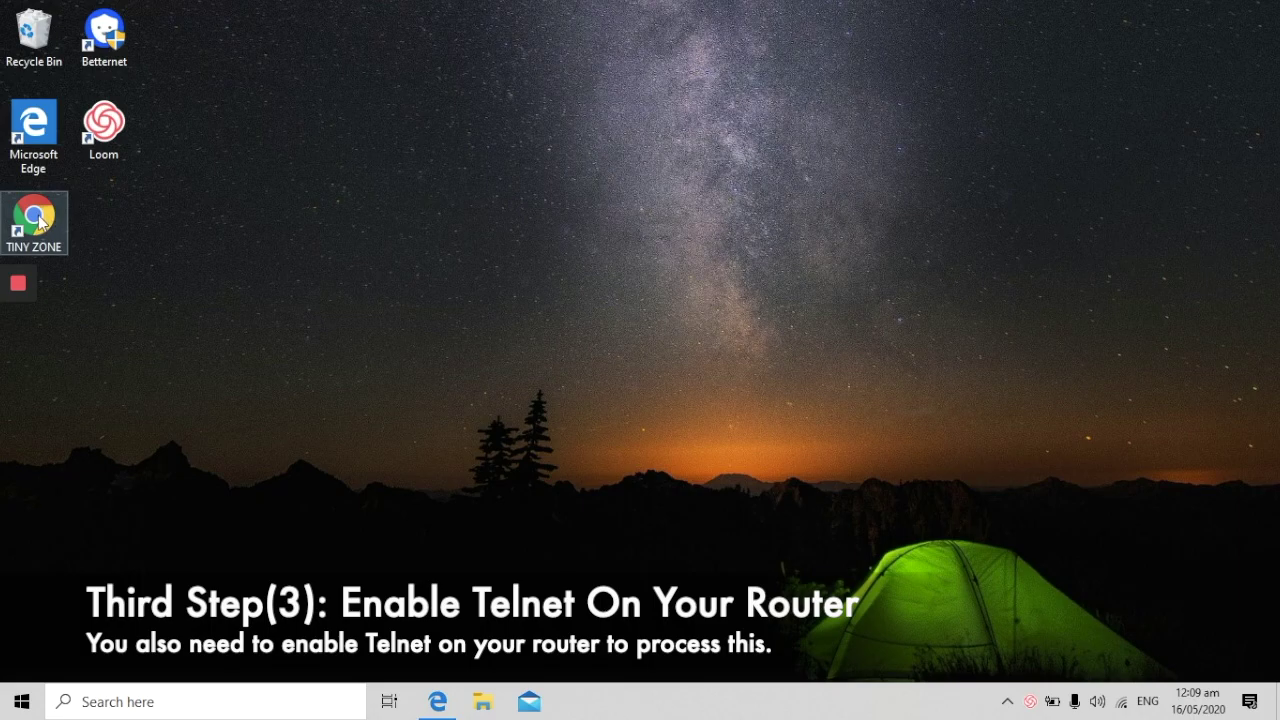
{"action": "left_click", "coordinate": [31, 145]}
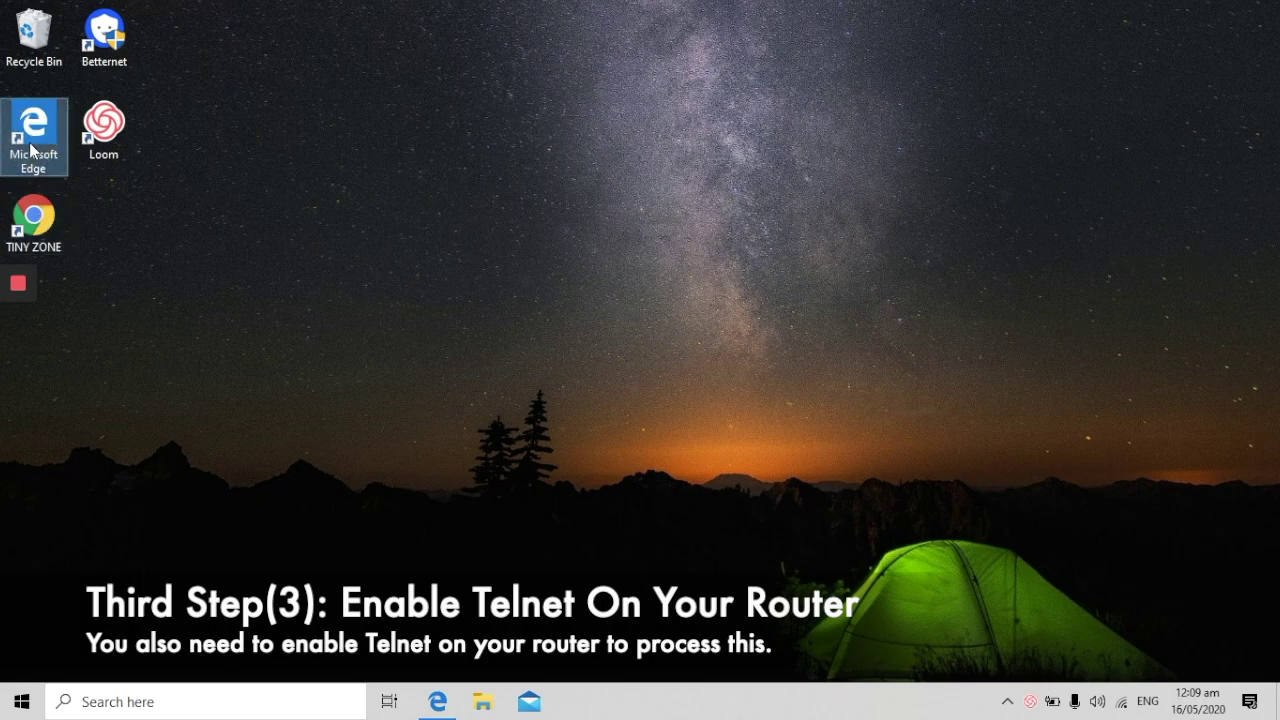
{"action": "double_click", "coordinate": [33, 145]}
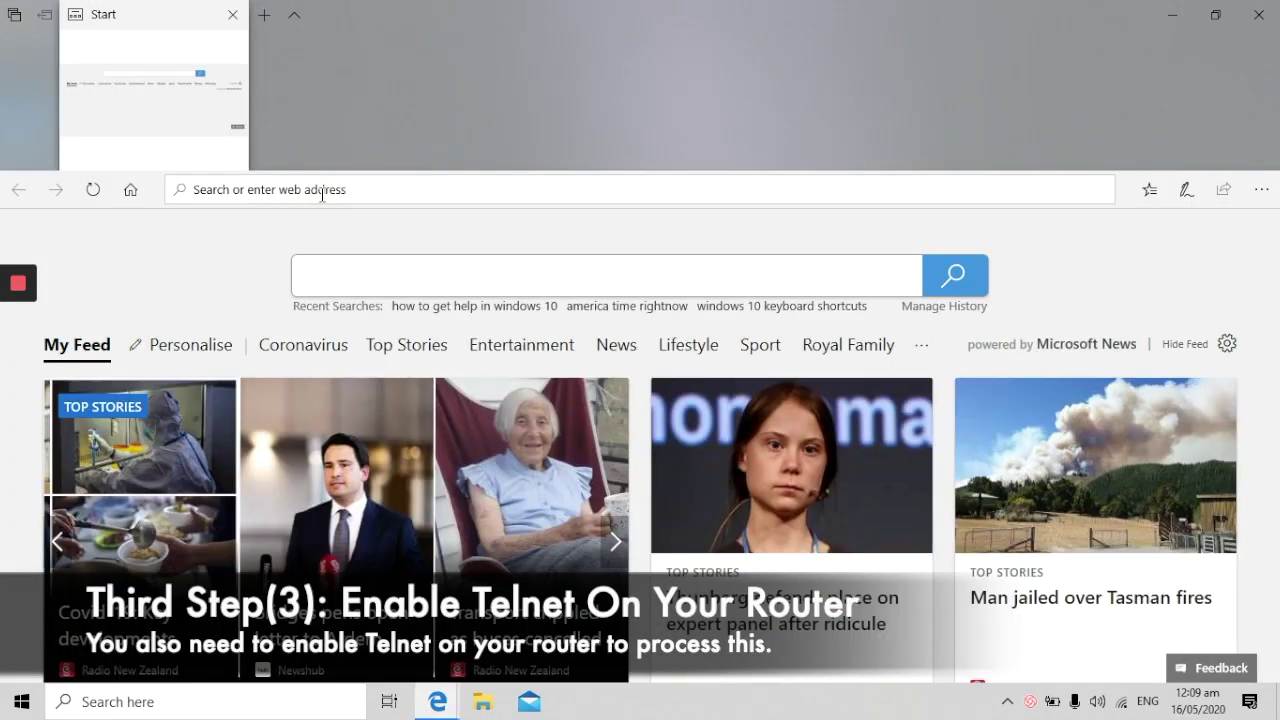
{"action": "type", "text": "http"}
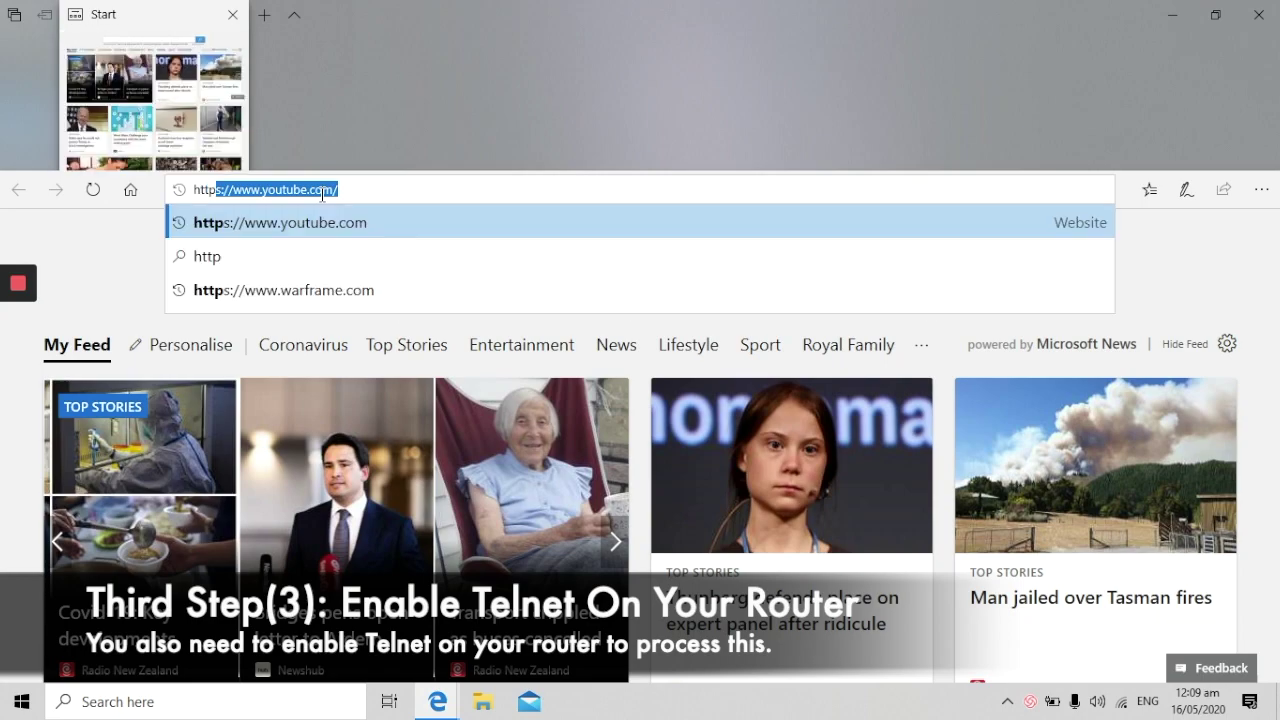
{"action": "type", "text": "://"}
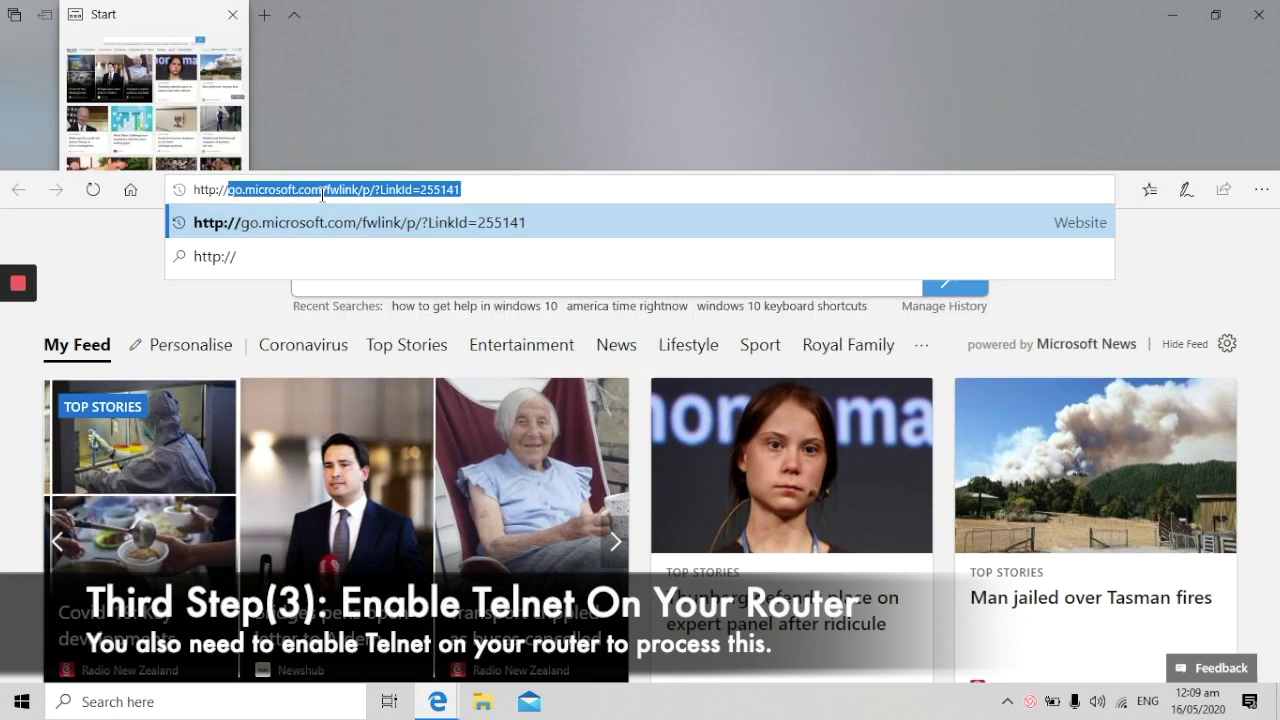
{"action": "type", "text": "router"}
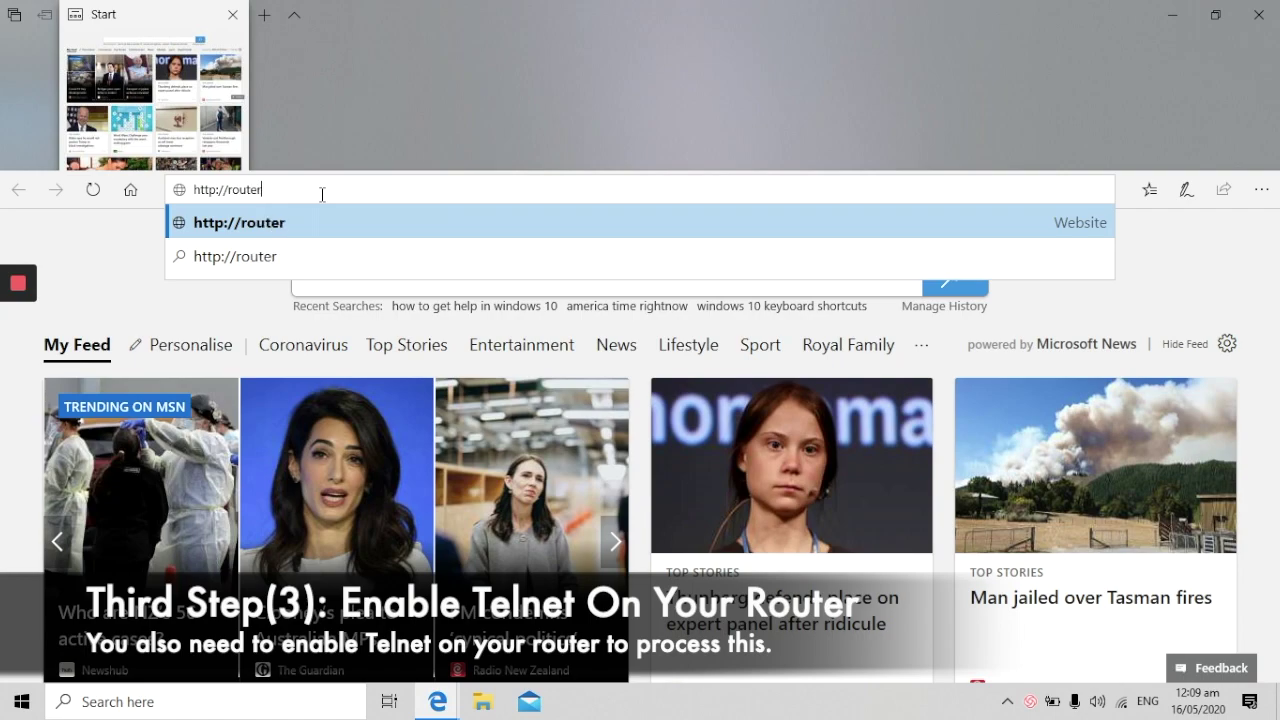
{"action": "type", "text": ".asus.com"}
{"action": "key", "text": "Return"}
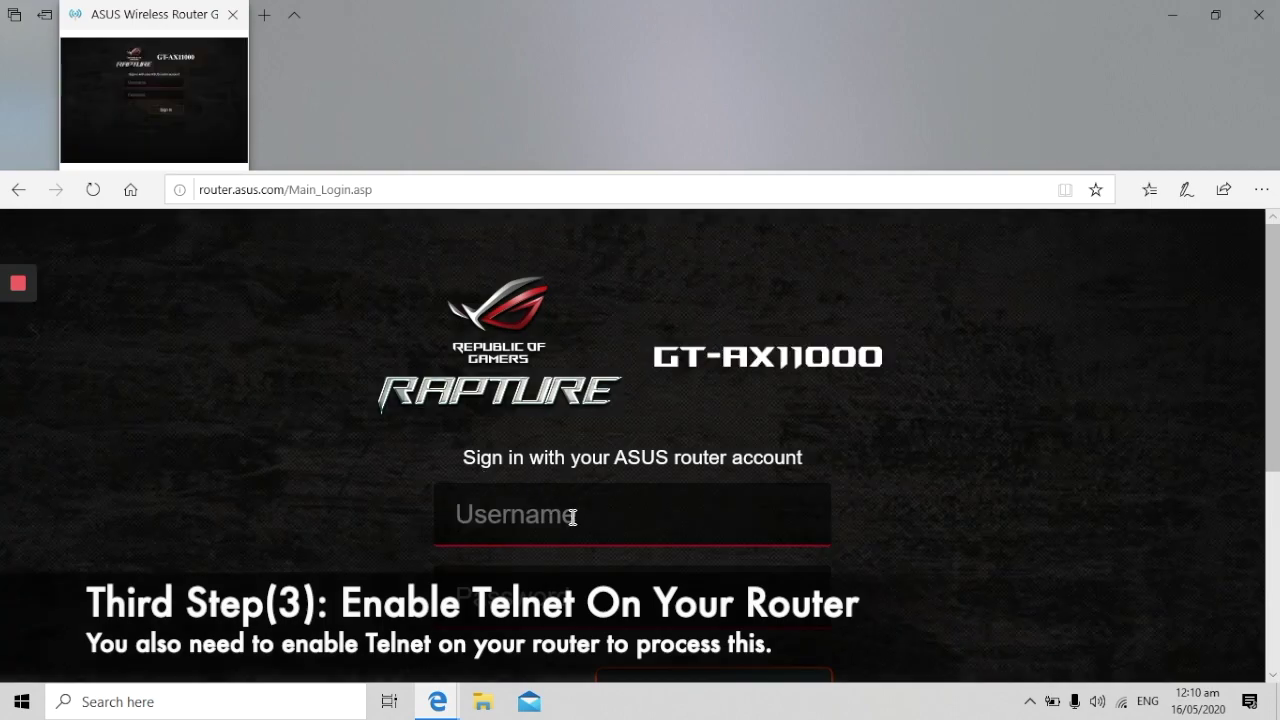
- Enter the router admin username and password on the GT-AX11000 sign-in page
{"action": "left_click", "coordinate": [575, 514]}
{"action": "type", "text": "kangzhou"}
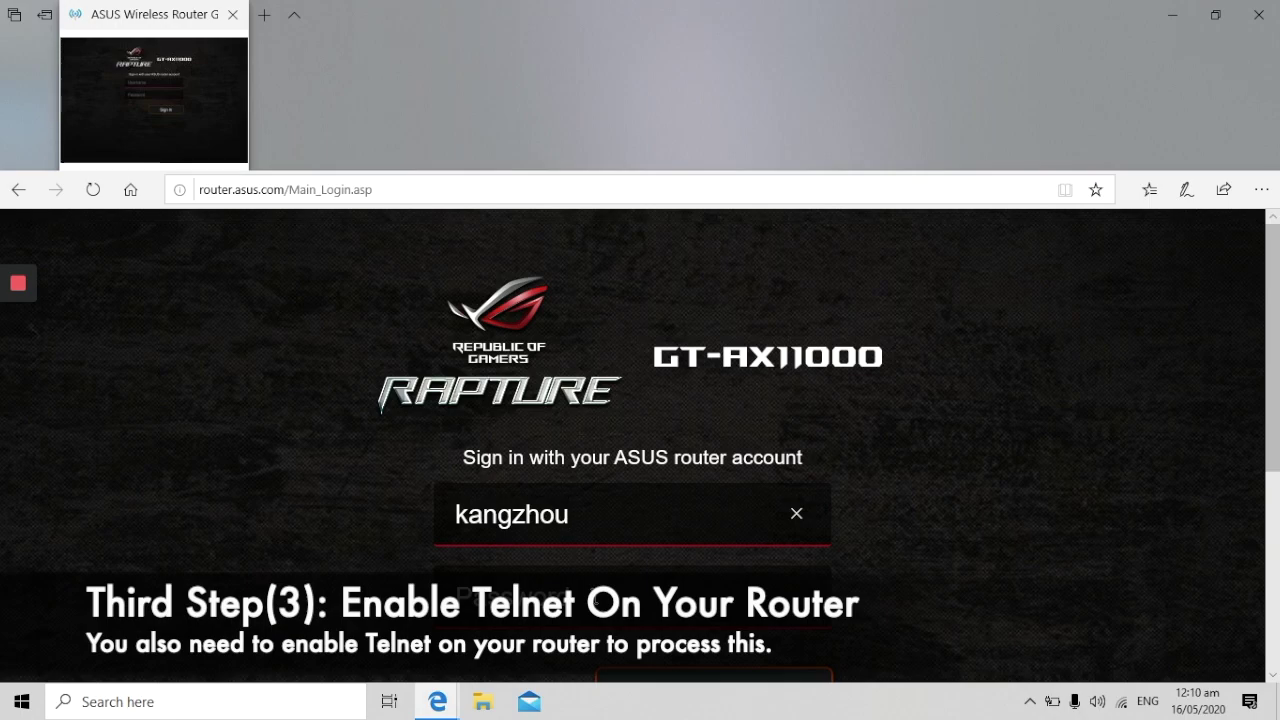
{"action": "key", "text": "Tab"}
{"action": "type", "text": "ad"}
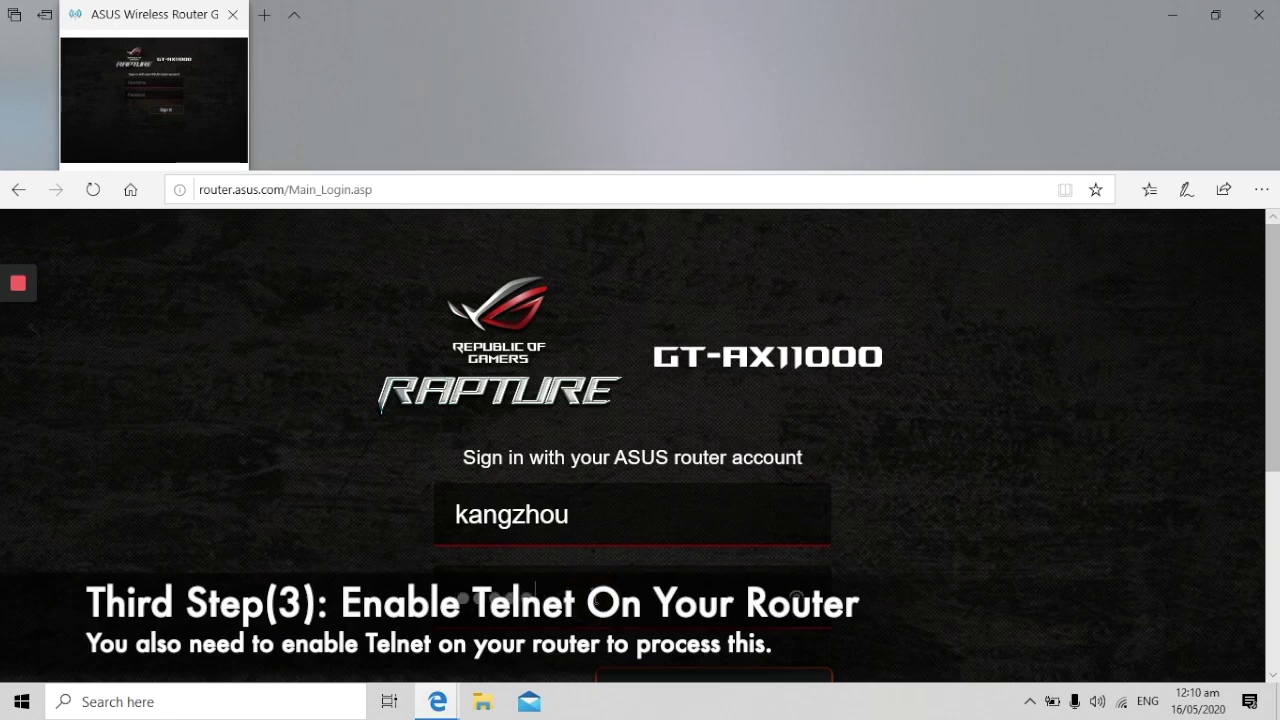
{"action": "type", "text": "******"}
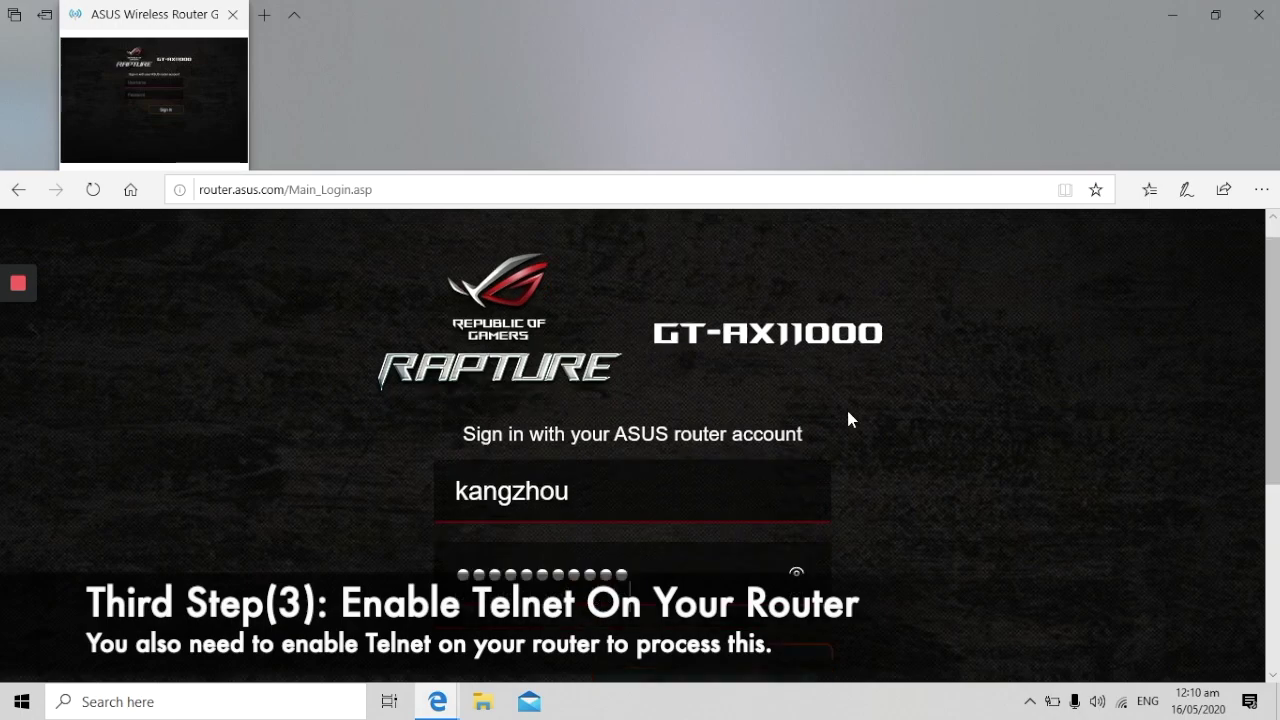
- Sign in, decline saving the password, and open Administration > System settings
{"action": "scroll", "coordinate": [846, 406], "scroll_direction": "down", "scroll_amount": 1}
{"action": "left_click", "coordinate": [766, 563]}
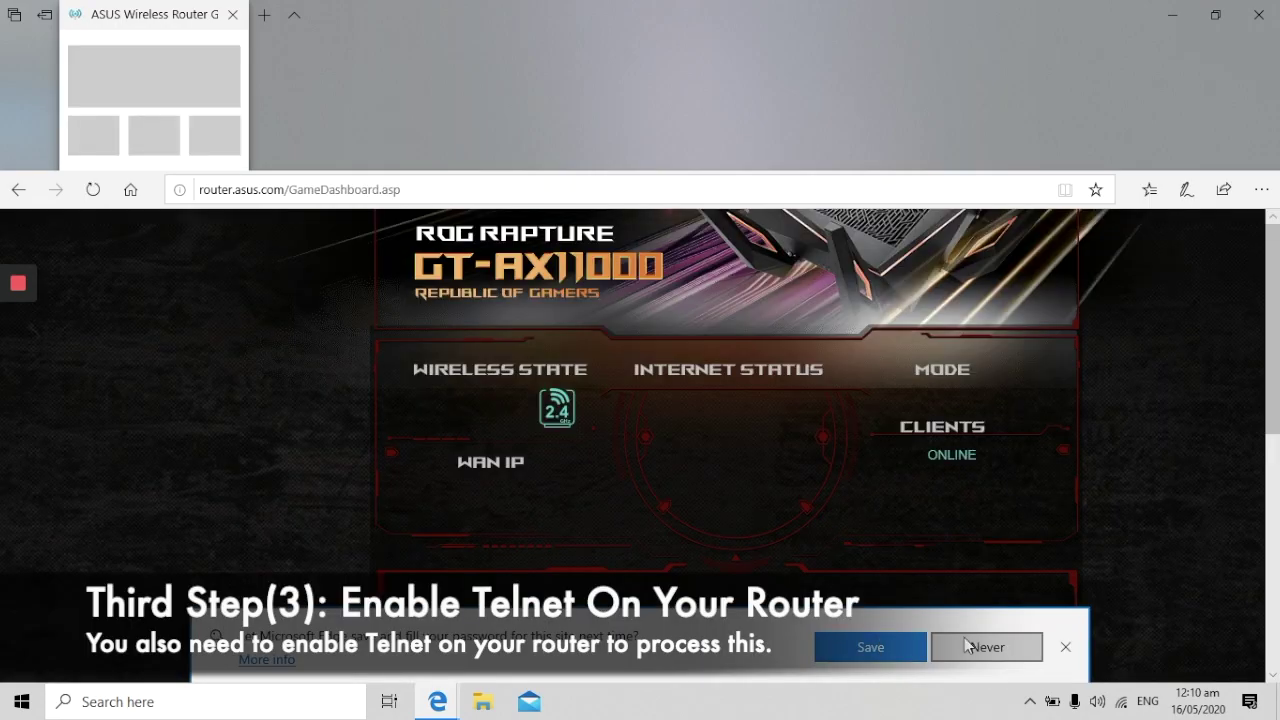
{"action": "left_click", "coordinate": [968, 646]}
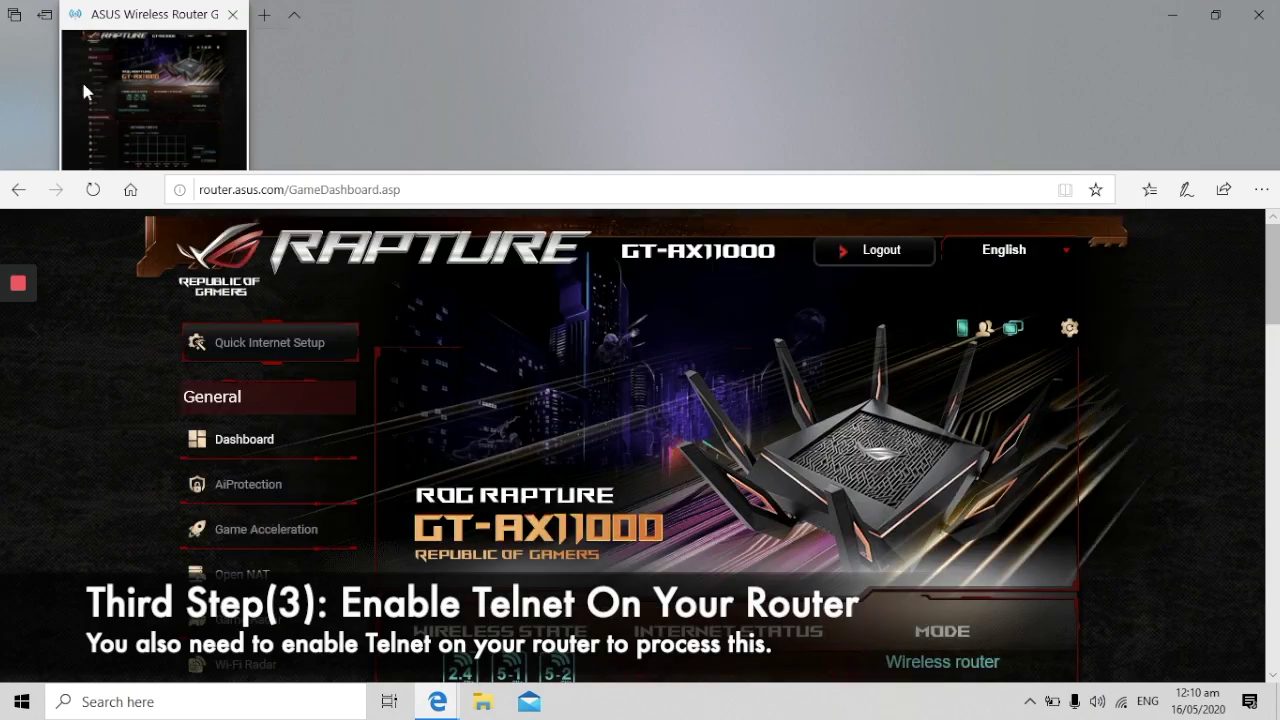
{"action": "left_click", "coordinate": [293, 16]}
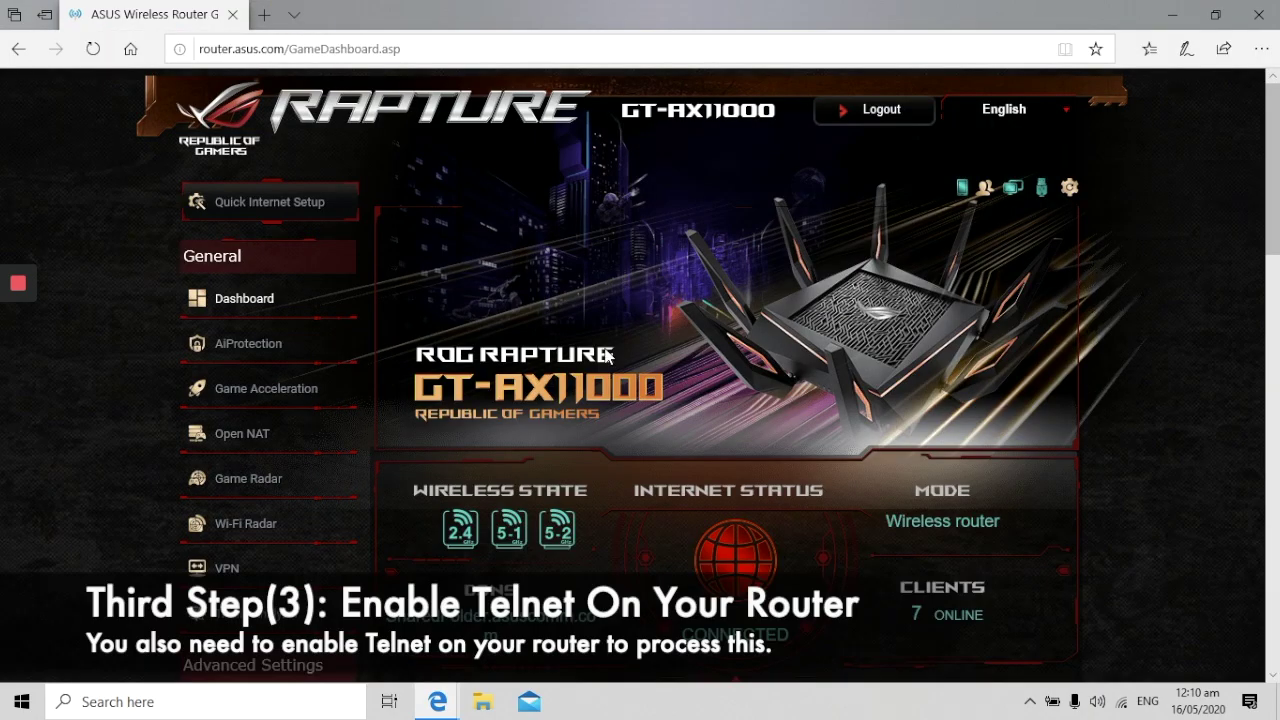
{"action": "scroll", "coordinate": [606, 345], "scroll_direction": "down", "scroll_amount": 4}
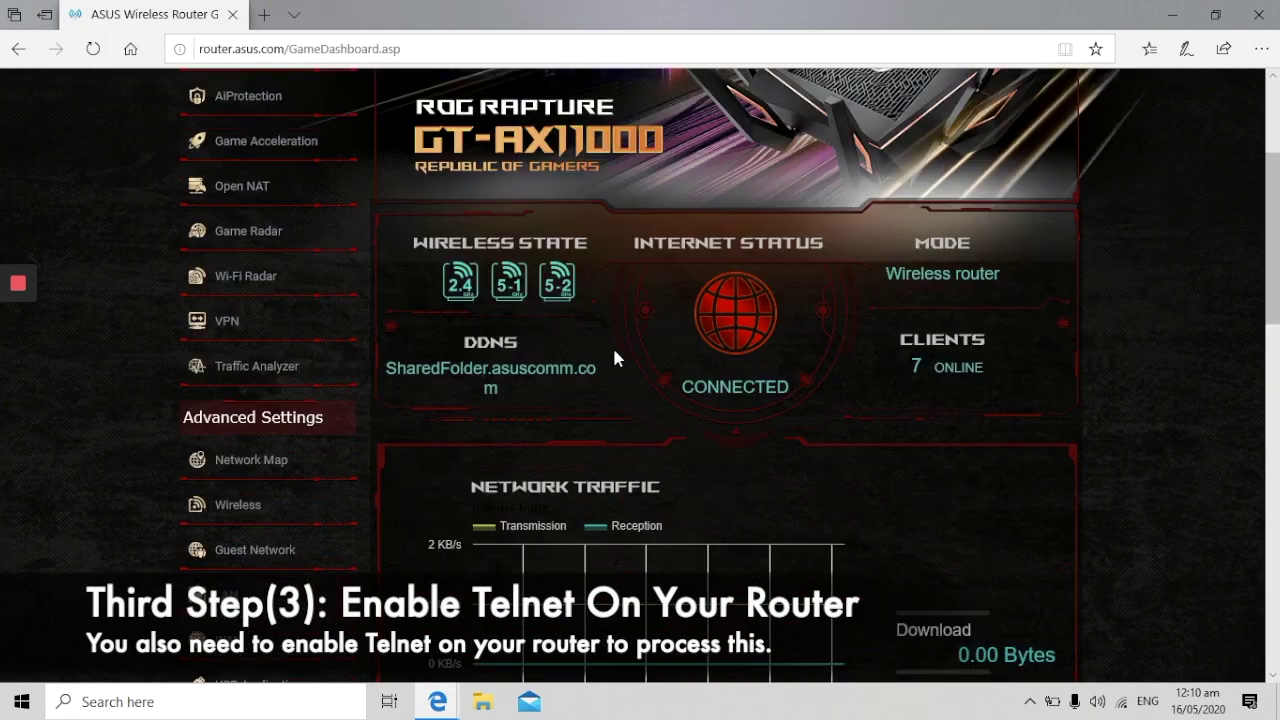
{"action": "scroll", "coordinate": [390, 340], "scroll_direction": "down", "scroll_amount": 2}
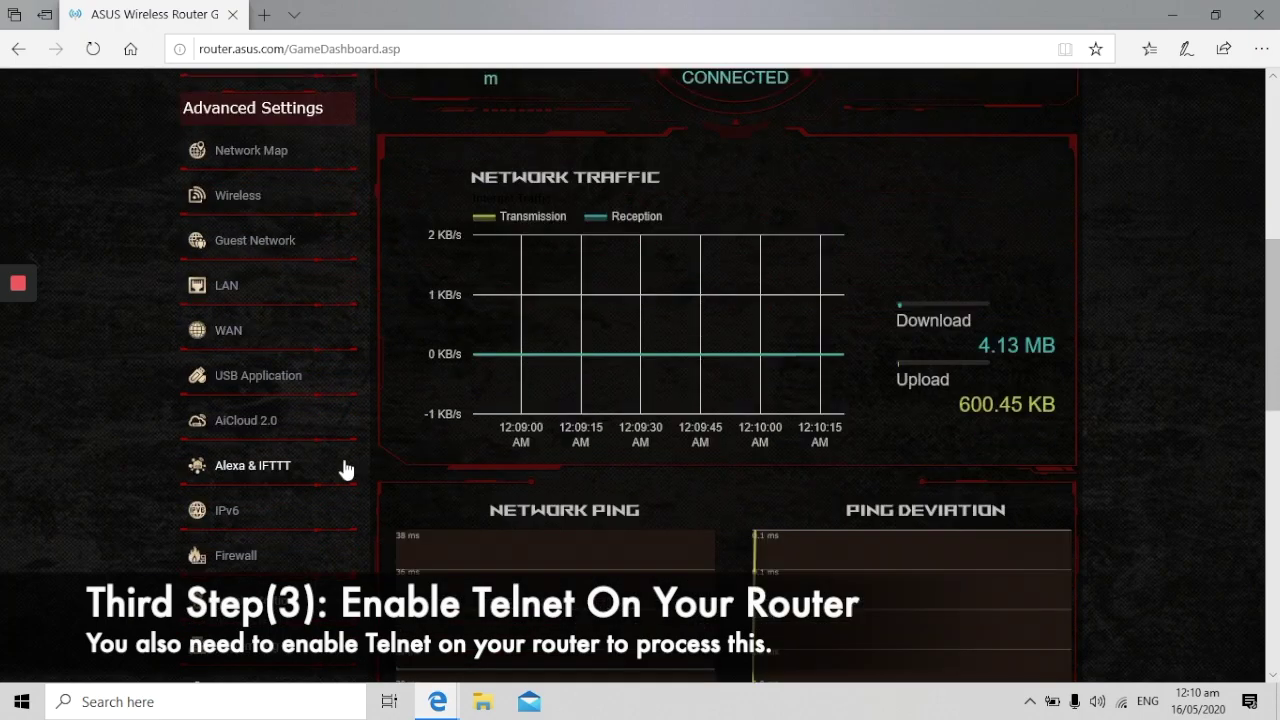
{"action": "left_click", "coordinate": [265, 592]}
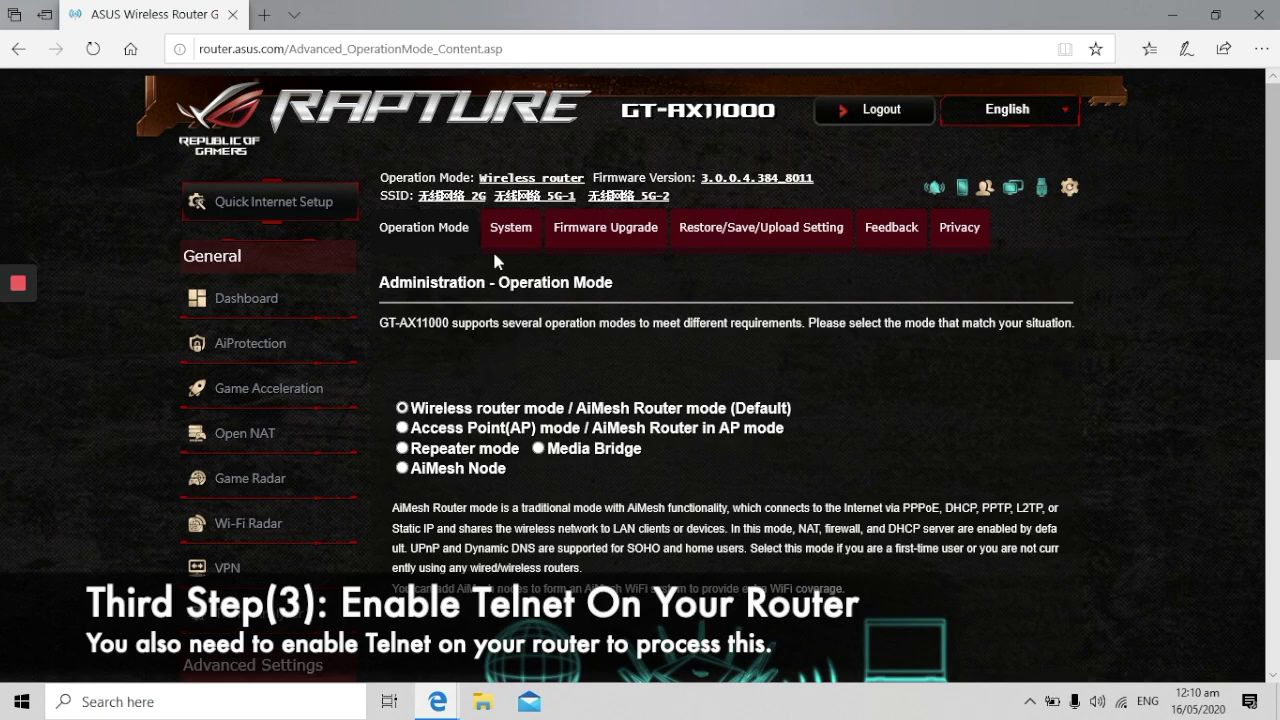
{"action": "left_click", "coordinate": [508, 234]}
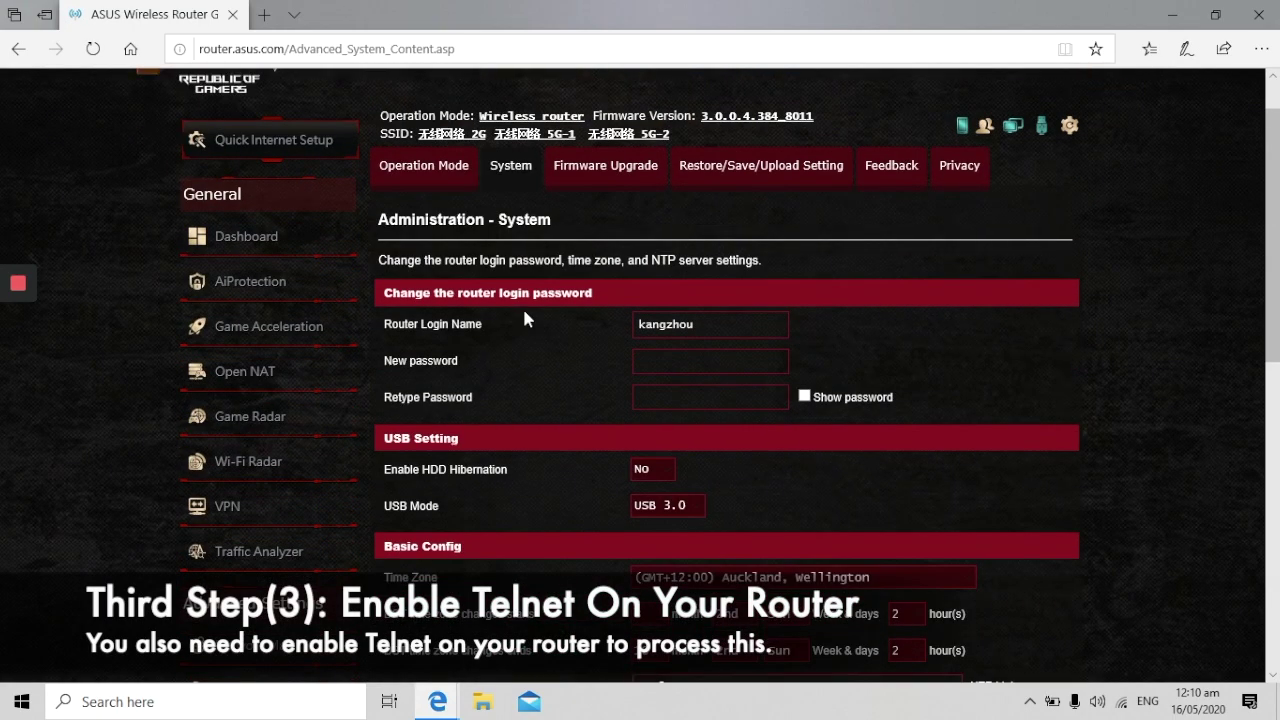
- Confirm Enable Telnet is Yes under Service, apply the System settings, and close Edge
{"action": "scroll", "coordinate": [524, 312], "scroll_direction": "down", "scroll_amount": 4}
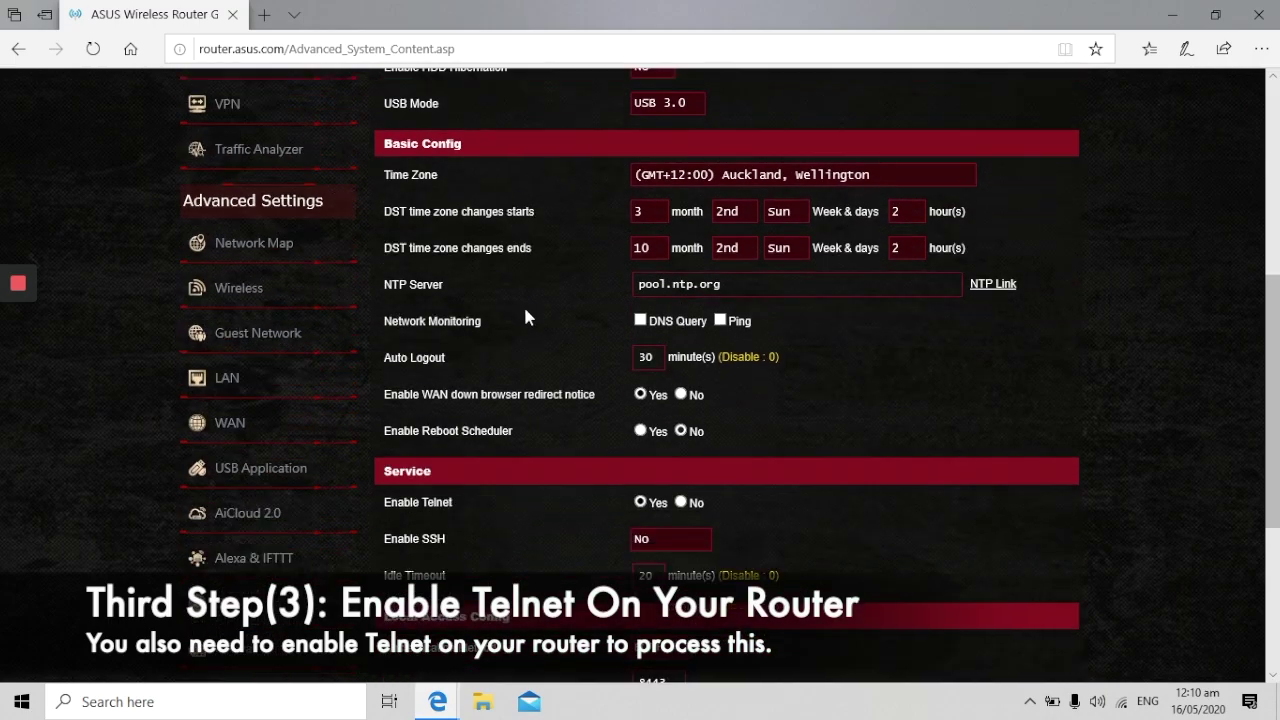
{"action": "scroll", "coordinate": [500, 420], "scroll_direction": "down", "scroll_amount": 1}
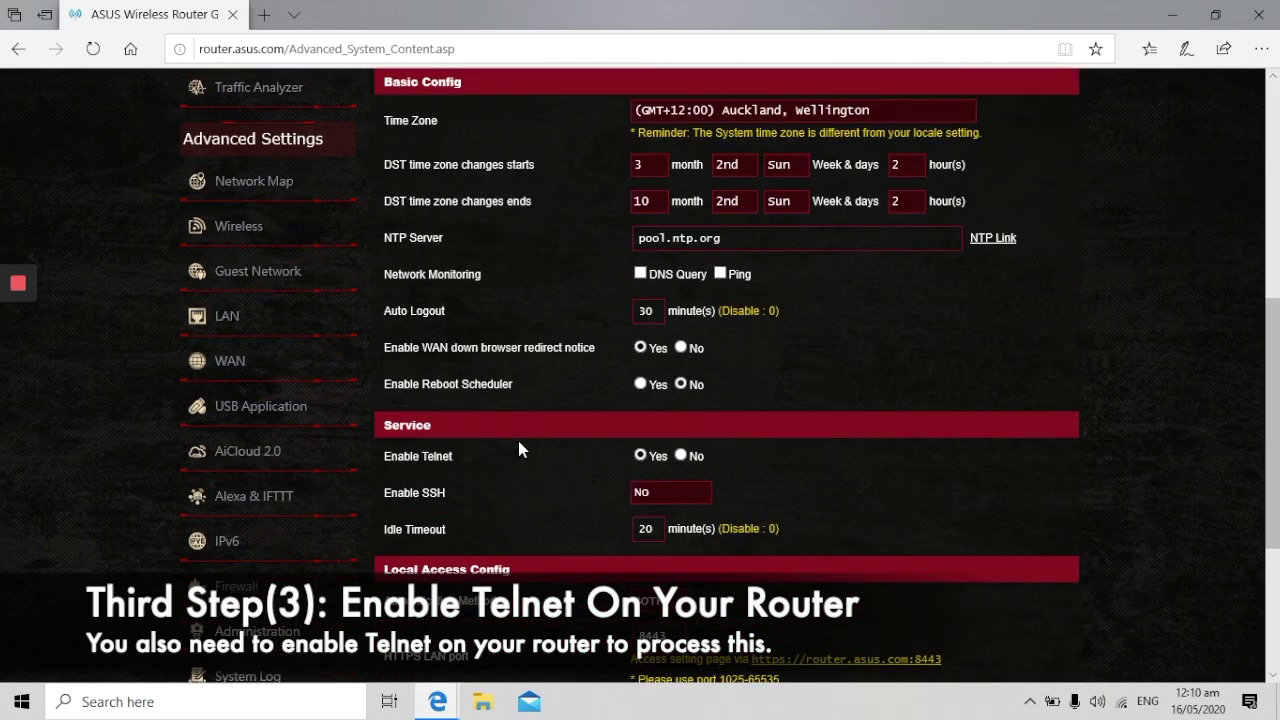
{"action": "scroll", "coordinate": [519, 447], "scroll_direction": "down", "scroll_amount": 3}
{"action": "scroll", "coordinate": [550, 485], "scroll_direction": "up", "scroll_amount": 1}
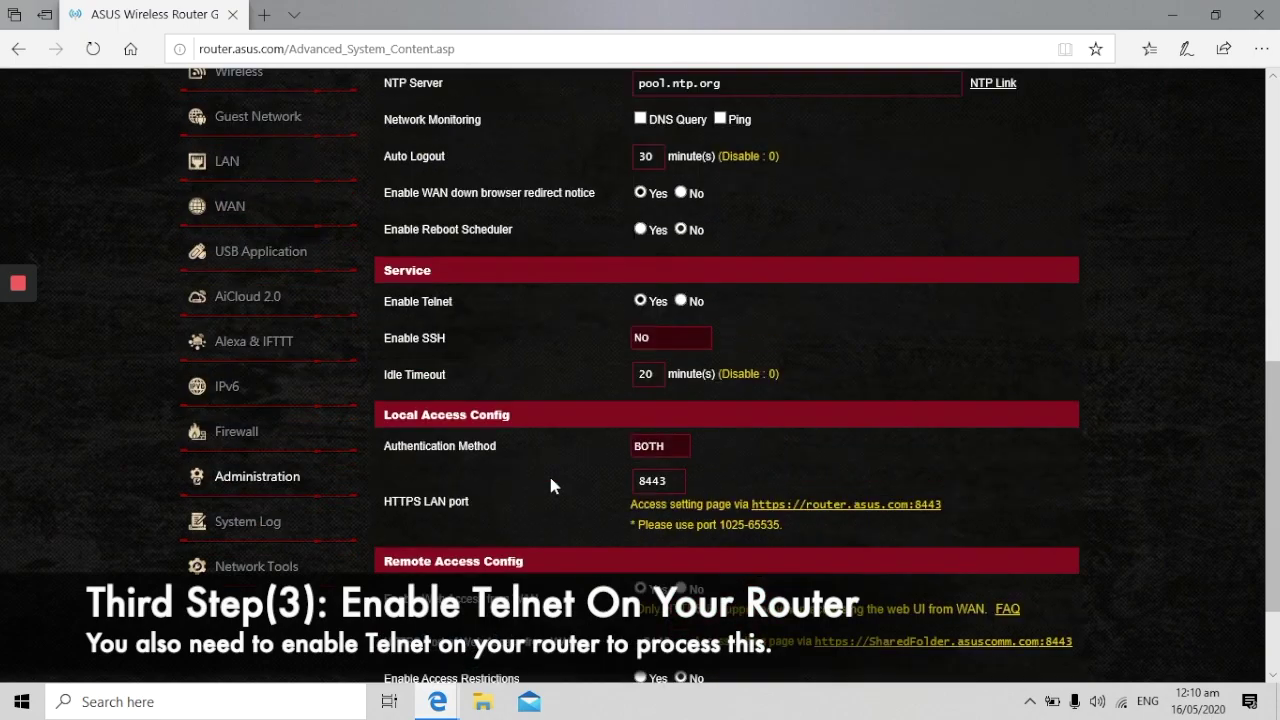
{"action": "scroll", "coordinate": [550, 485], "scroll_direction": "up", "scroll_amount": 1}
{"action": "left_click_drag", "start_coordinate": [372, 330], "coordinate": [457, 331]}
{"action": "left_click", "coordinate": [493, 325]}
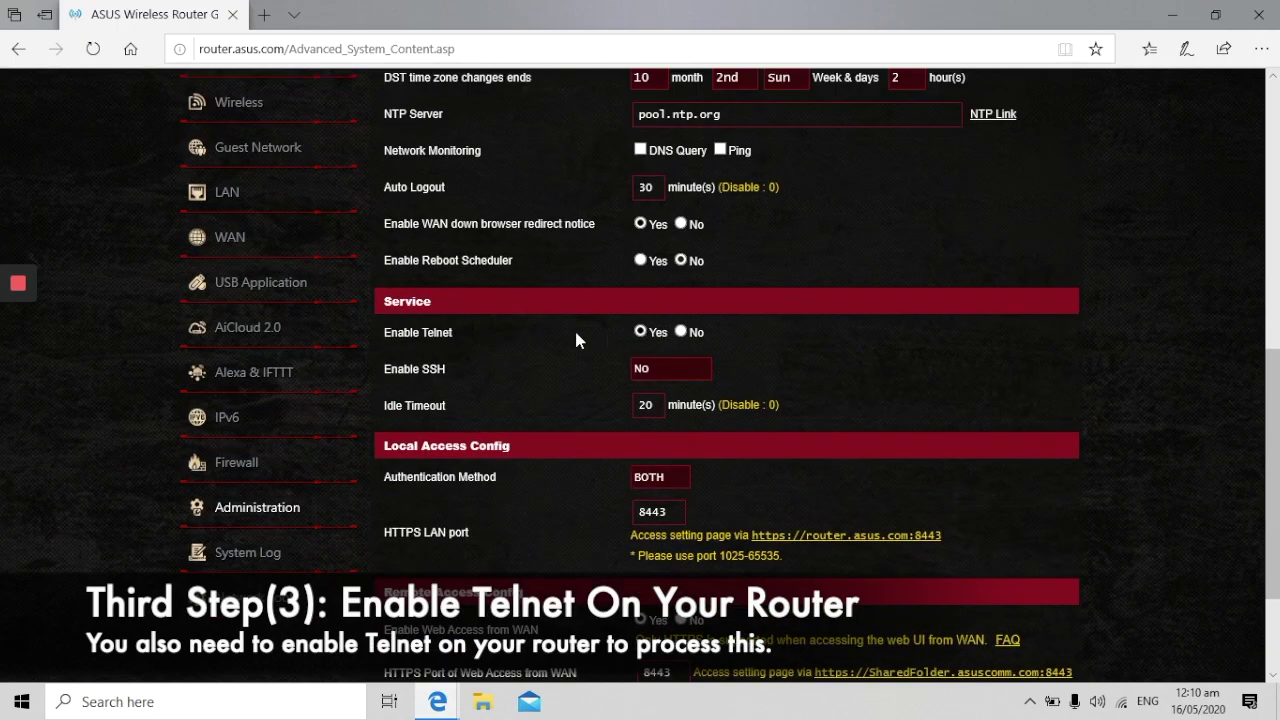
{"action": "scroll", "coordinate": [608, 343], "scroll_direction": "down", "scroll_amount": 1}
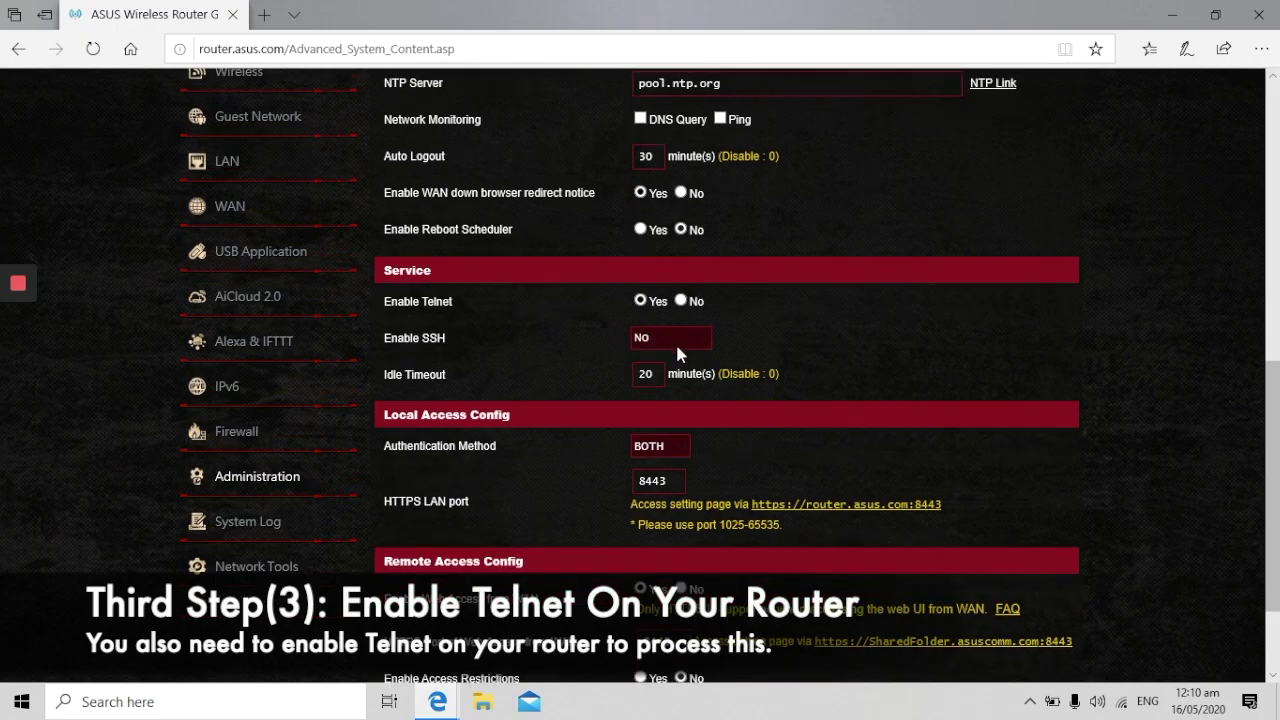
{"action": "scroll", "coordinate": [677, 349], "scroll_direction": "up", "scroll_amount": 3}
{"action": "scroll", "coordinate": [690, 373], "scroll_direction": "down", "scroll_amount": 3}
{"action": "scroll", "coordinate": [690, 373], "scroll_direction": "down", "scroll_amount": 3}
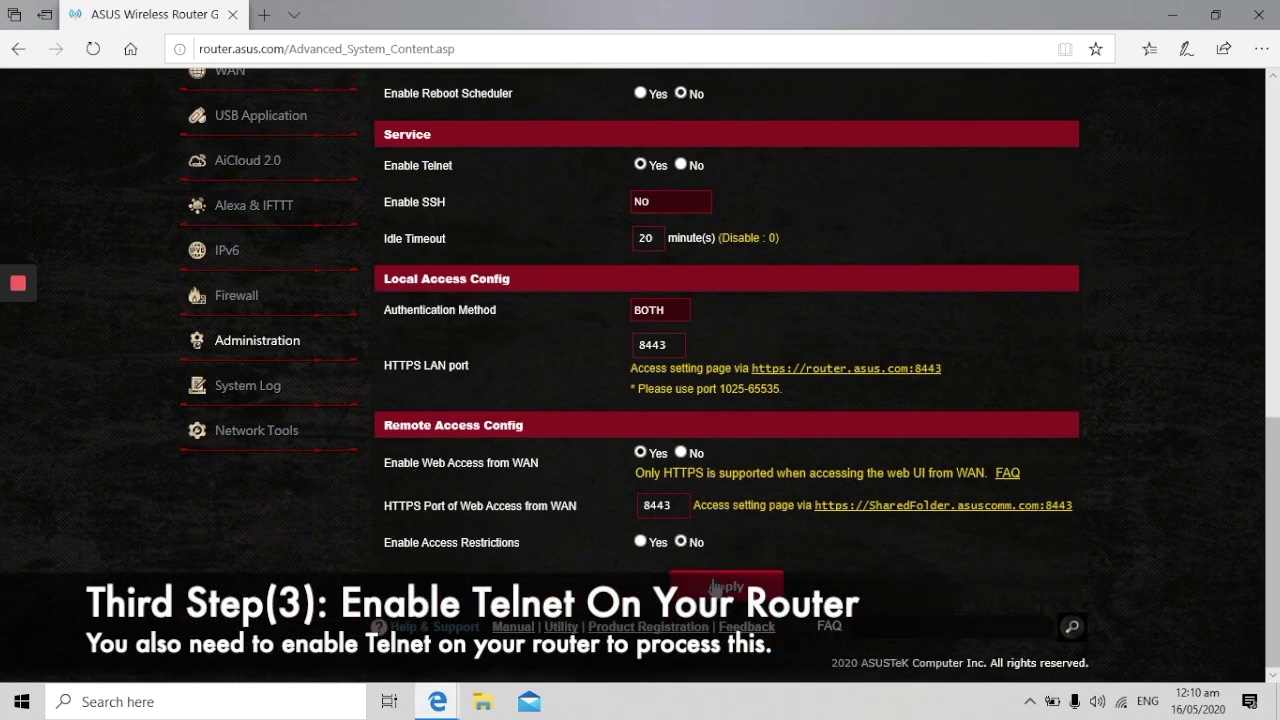
{"action": "left_click", "coordinate": [721, 565]}
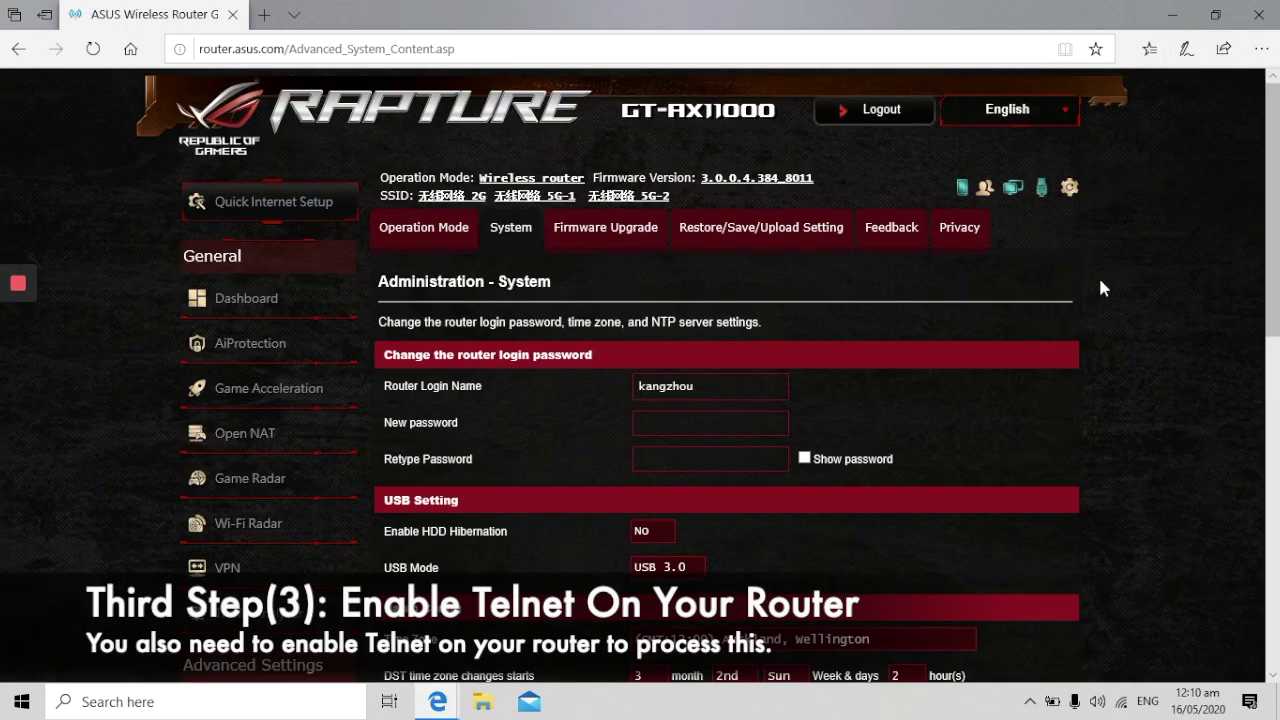
{"action": "left_click", "coordinate": [1262, 12]}
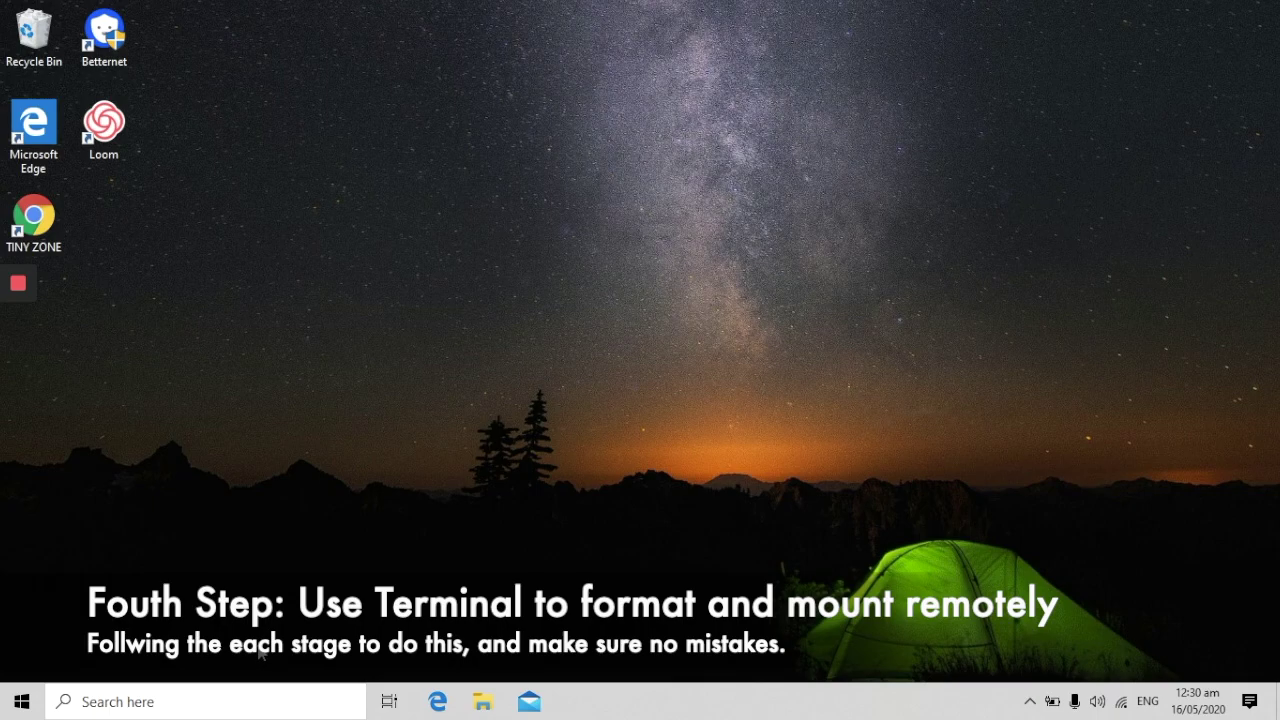
- Open Command Prompt and begin entering telnet 192.168.50.1 to reach the router
{"action": "left_click", "coordinate": [158, 704]}
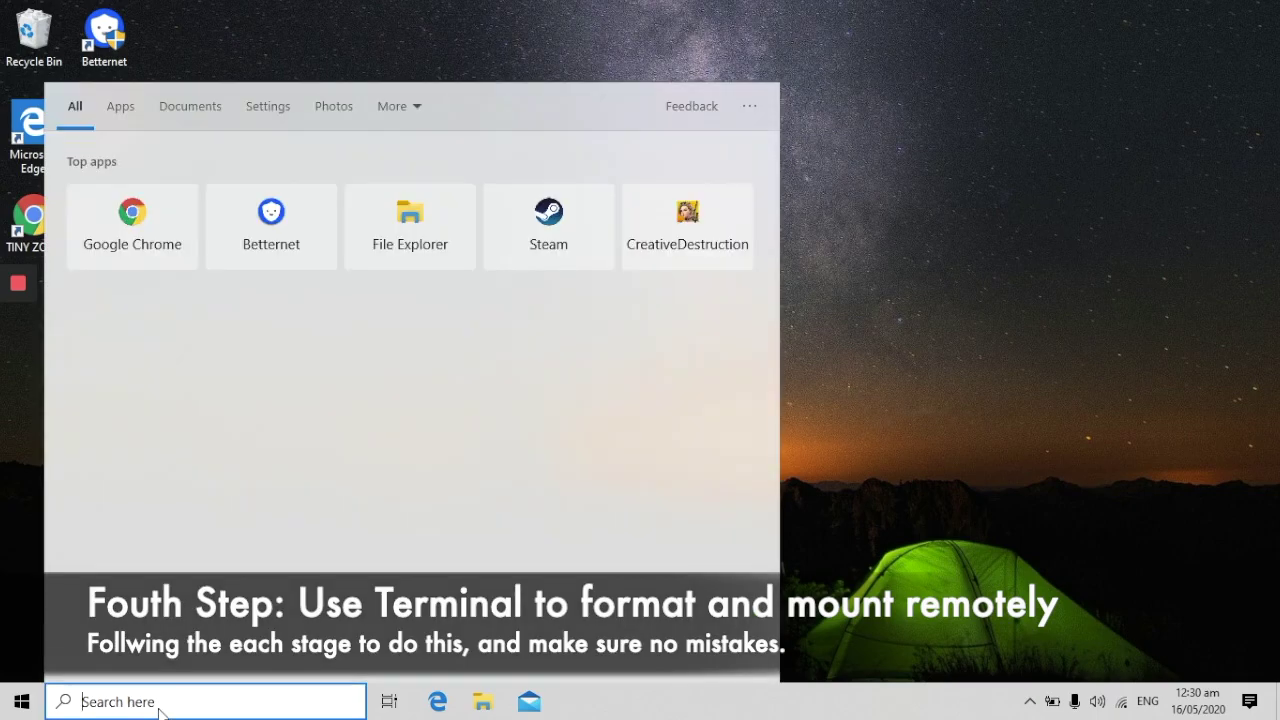
{"action": "left_click", "coordinate": [22, 701]}
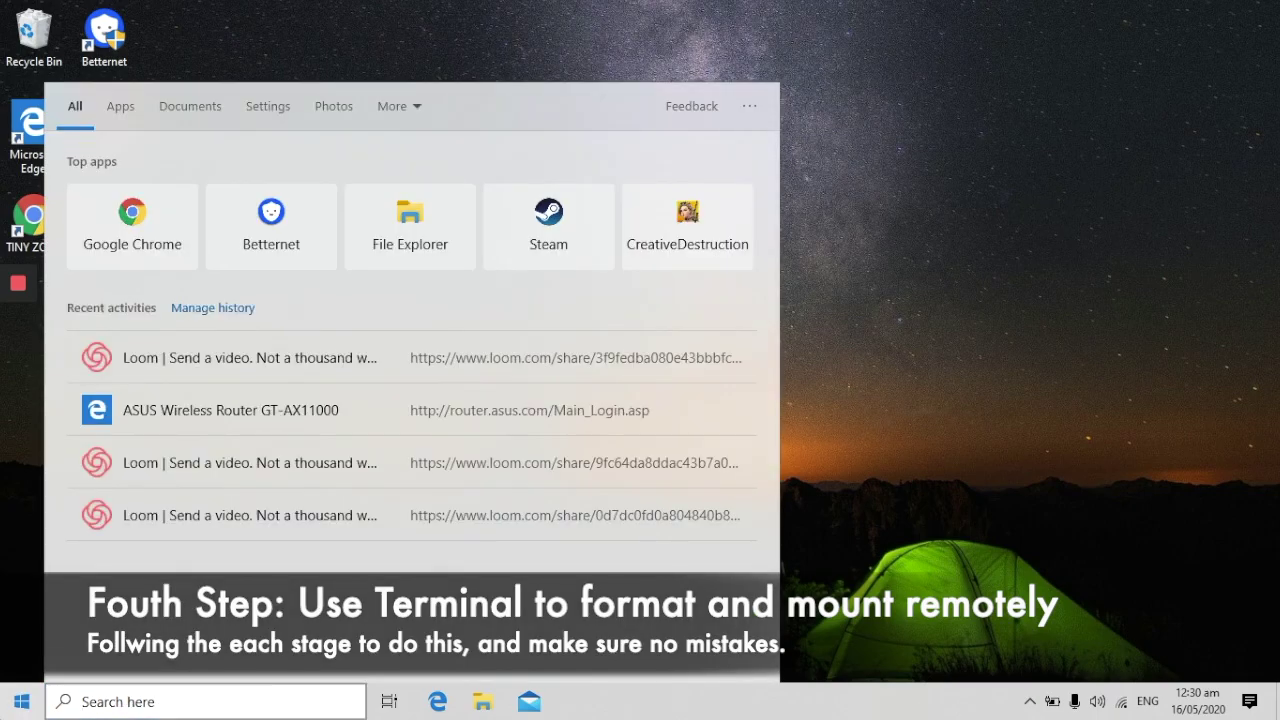
{"action": "type", "text": "te"}
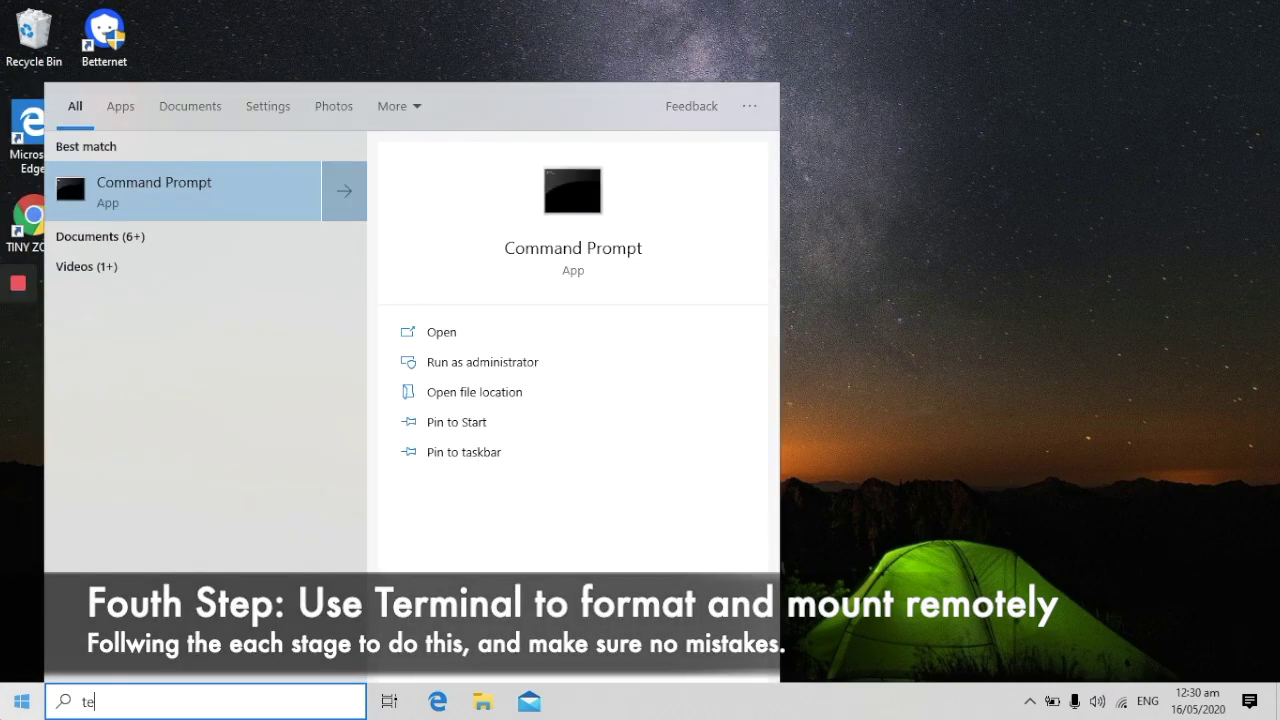
{"action": "type", "text": "erminal"}
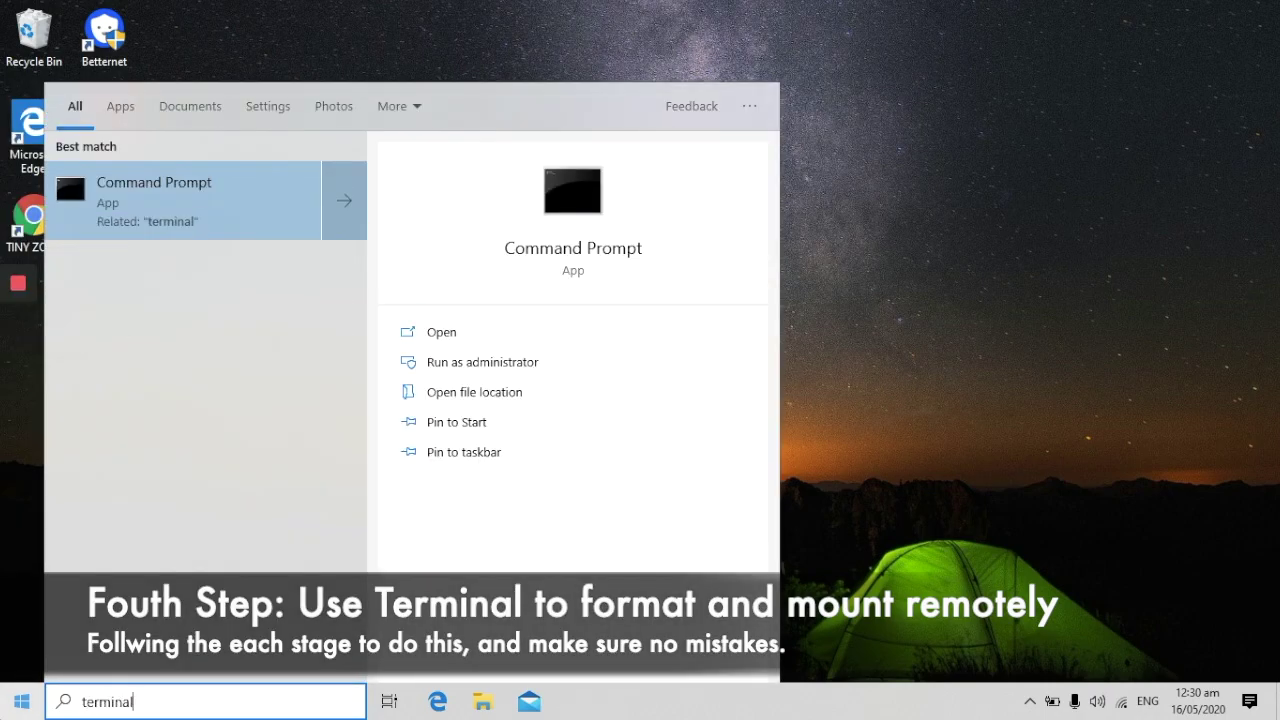
{"action": "key", "text": "Return"}
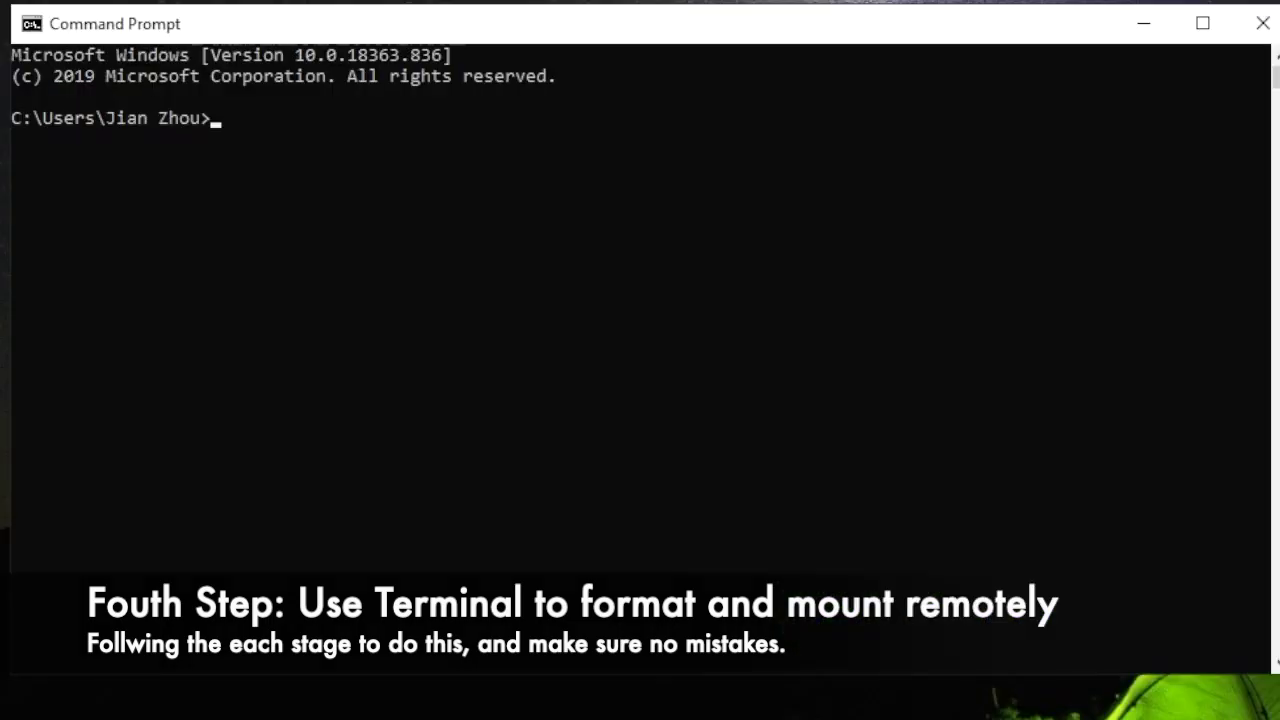
{"action": "type", "text": "telnet 192."}
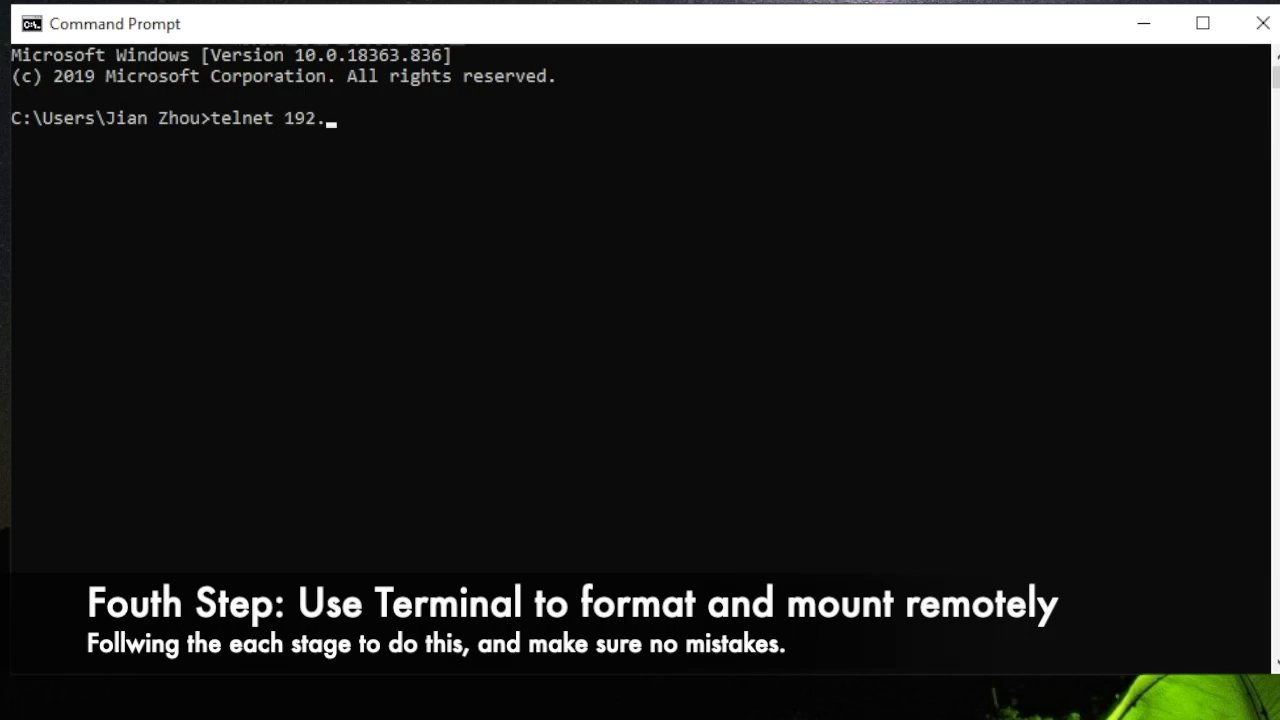
{"action": "type", "text": "168.50."}
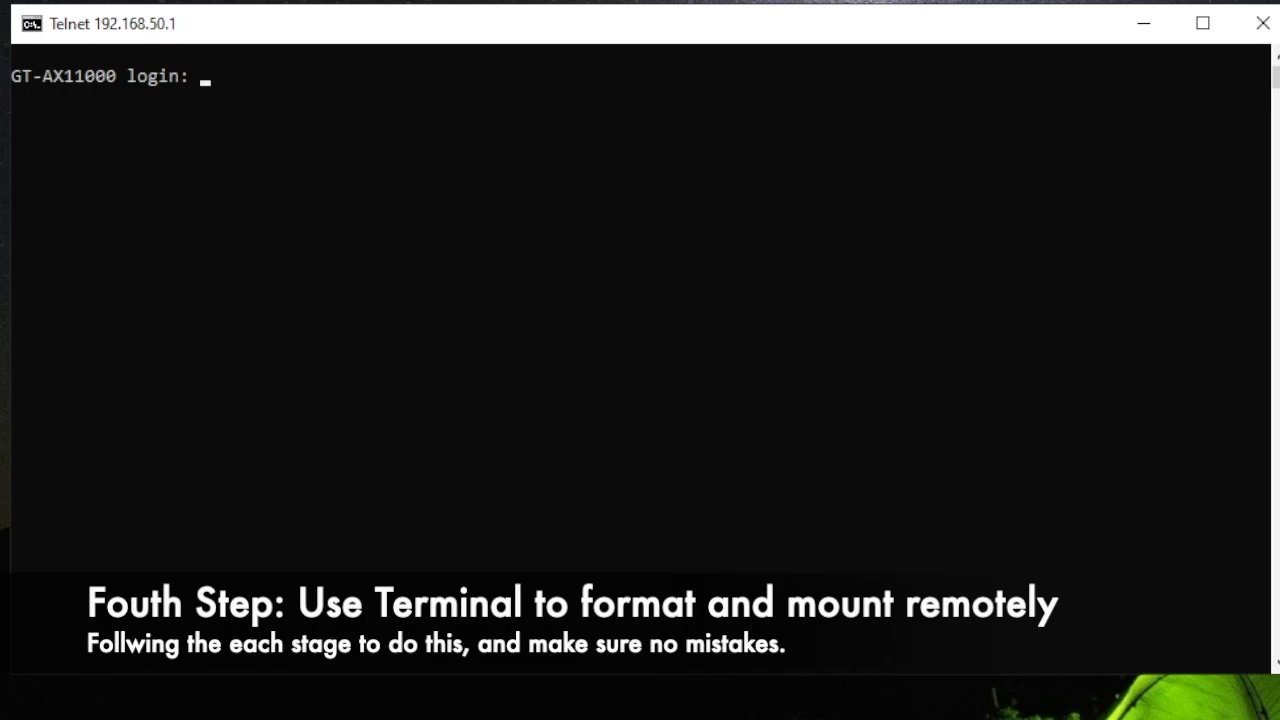
- Log into the GT-AX11000 Telnet shell with the router admin username and password
{"action": "type", "text": "kangzhou"}
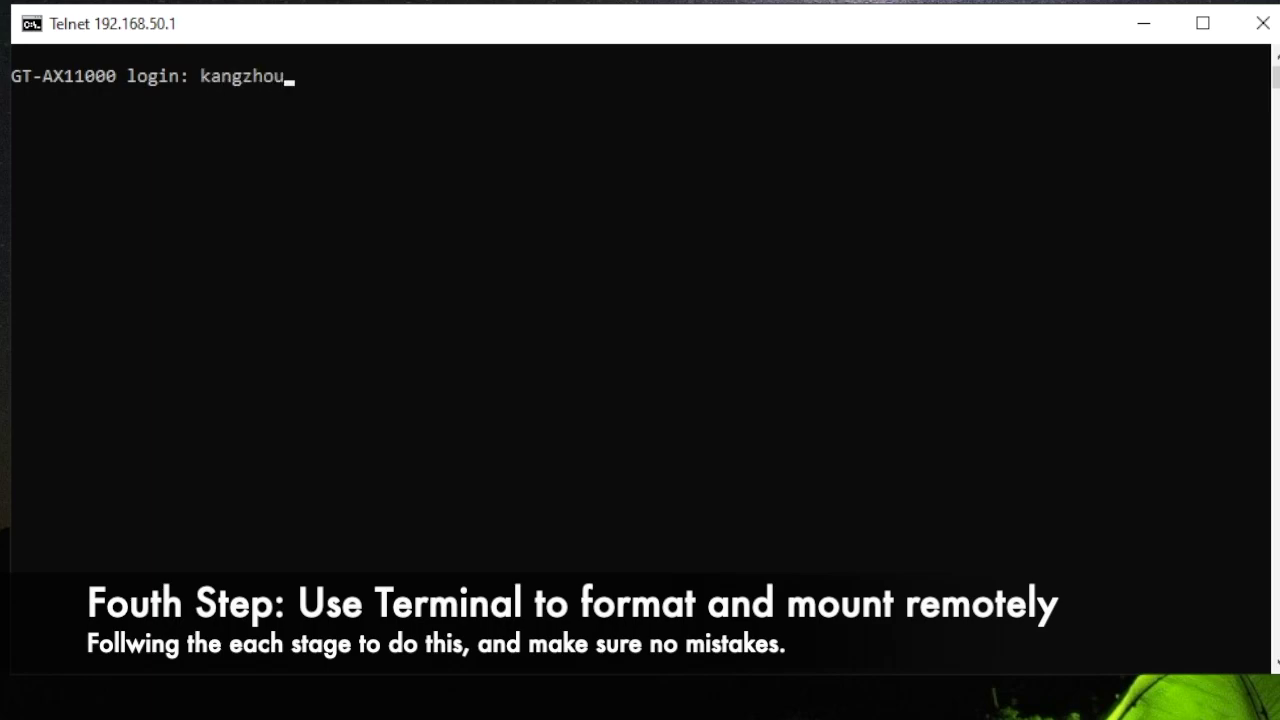
{"action": "key", "text": "Return"}
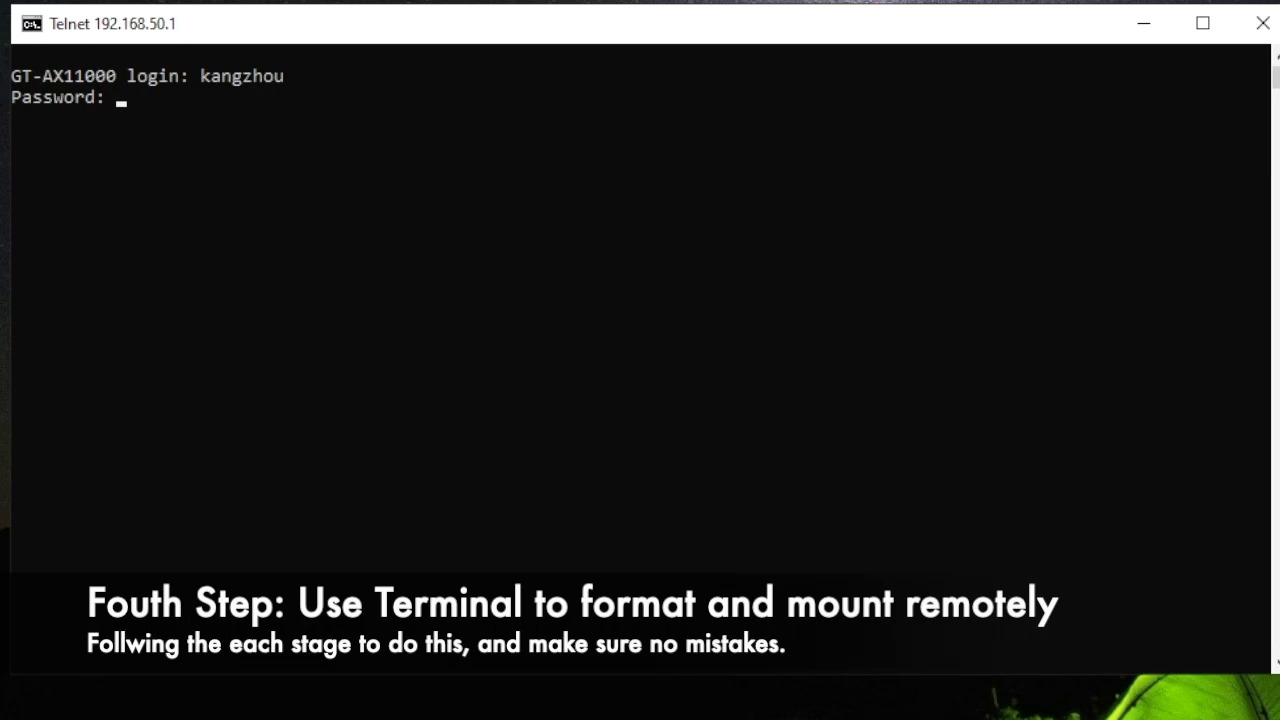
{"action": "key", "text": "Return"}
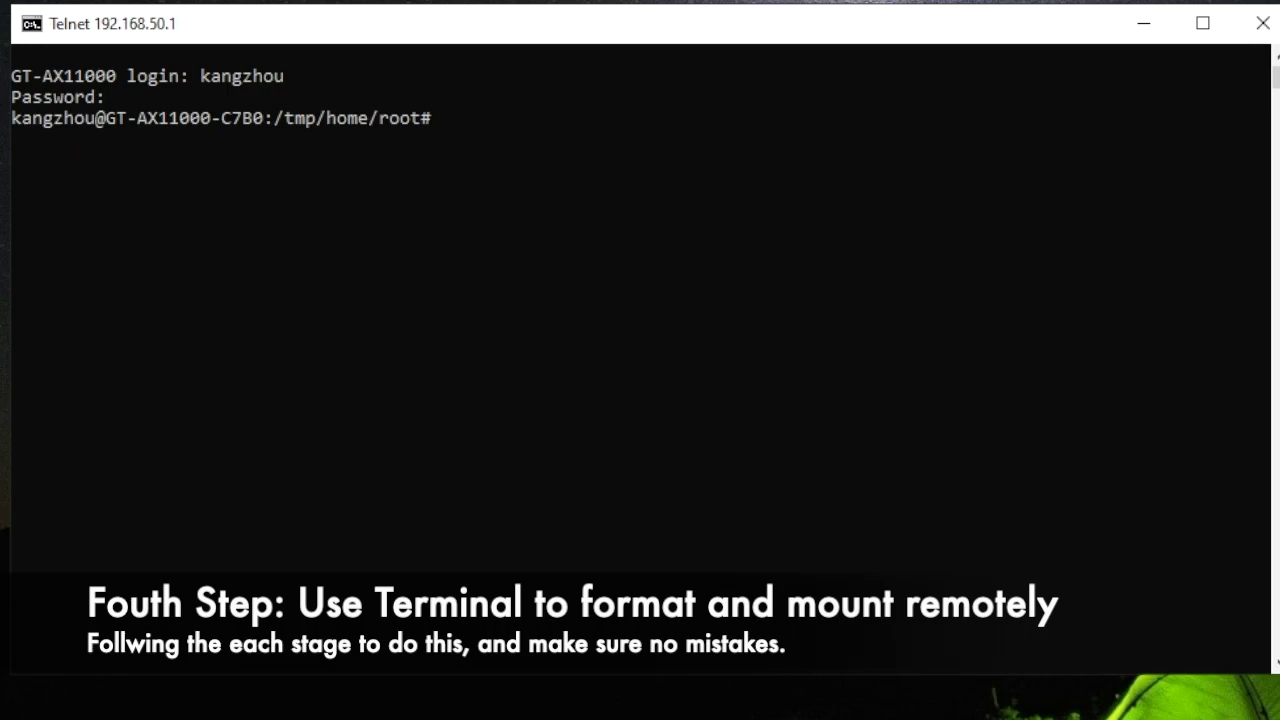
- List the router's disks with fdisk -l, revealing 15.5 GB /dev/sdb with one EFI GPT partition
{"action": "type", "text": "fdisk -l"}
{"action": "key", "text": "Return"}
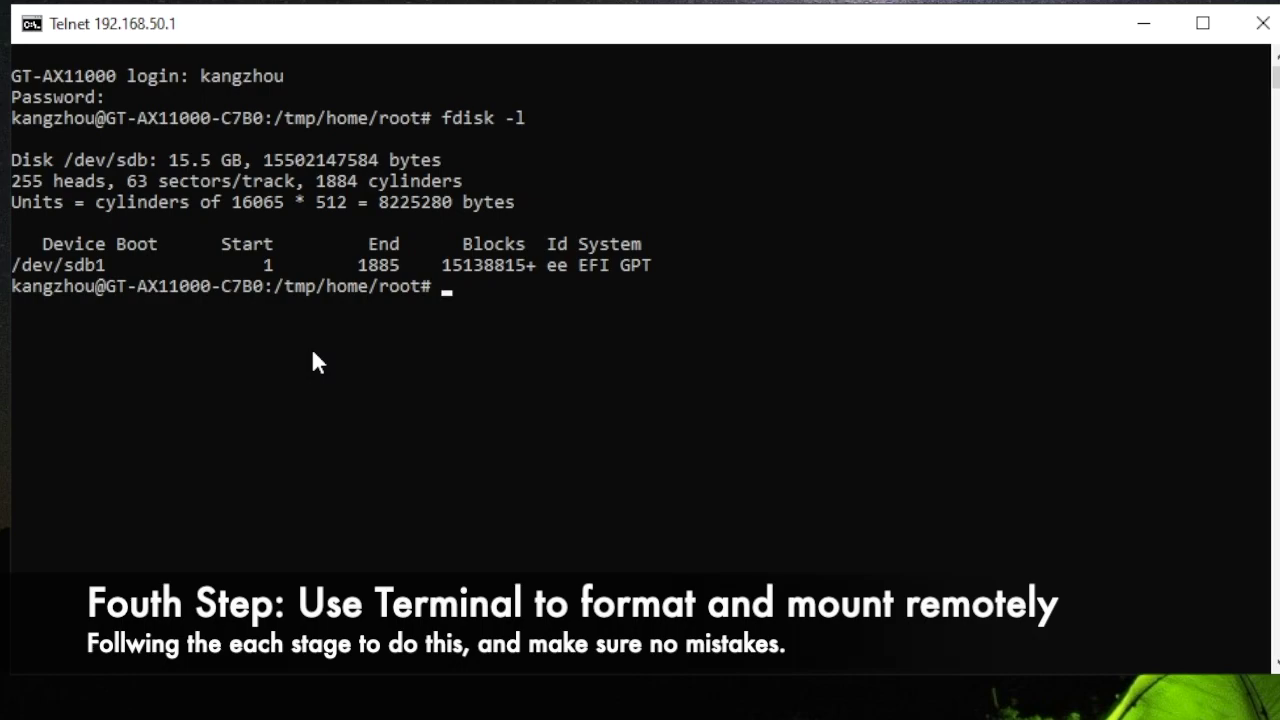
{"action": "type", "text": "fdisk /dev"}
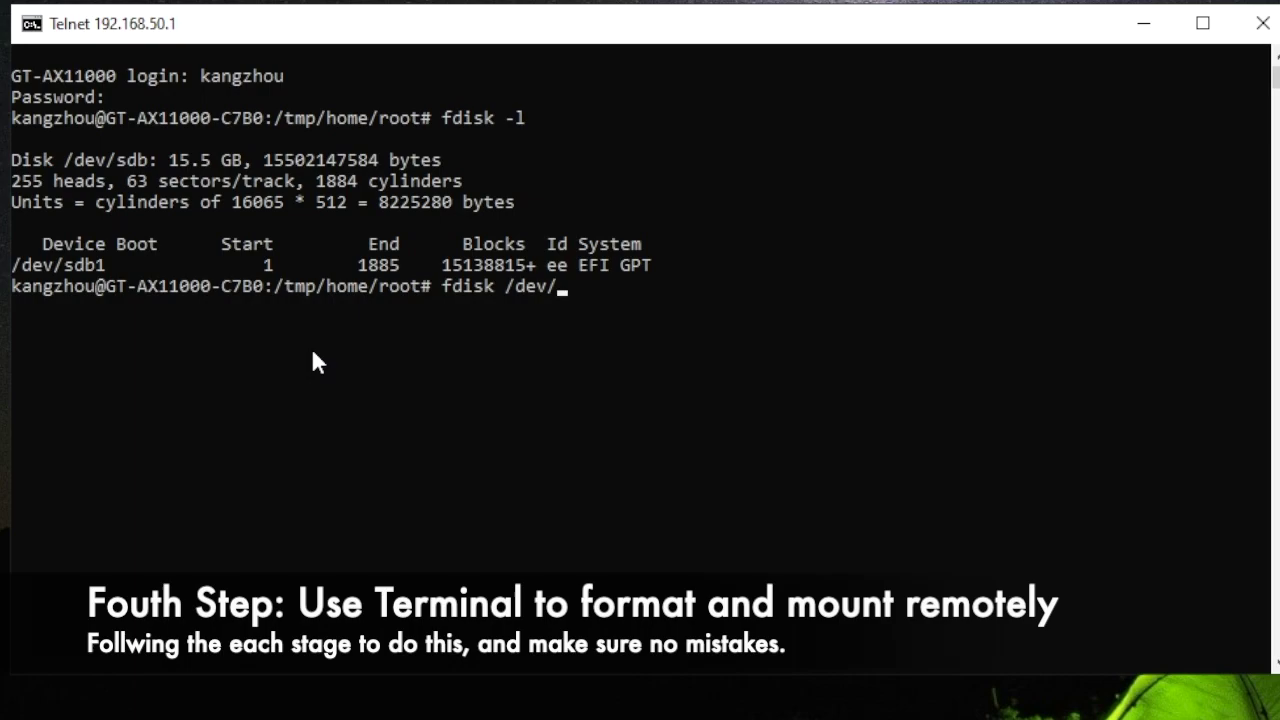
{"action": "type", "text": "/sdb"}
- Open /dev/sdb in fdisk, delete the old partition and start a new primary partition 1
{"action": "key", "text": "Return"}
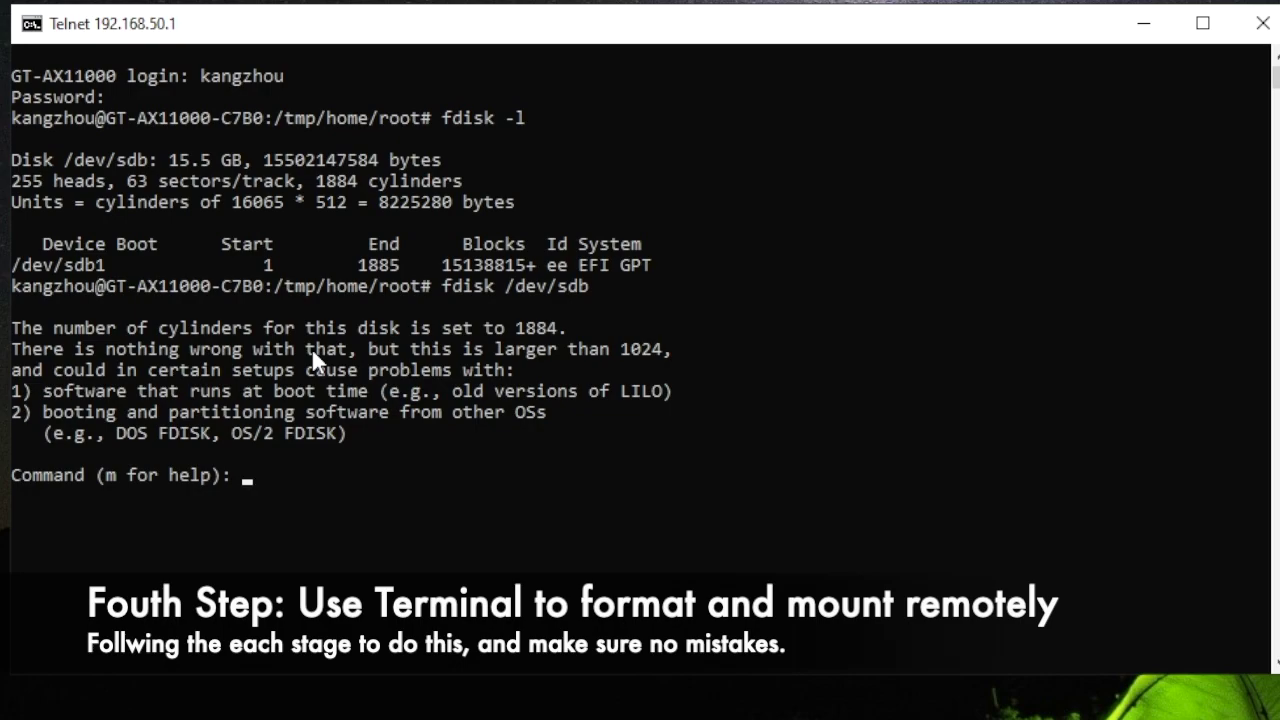
{"action": "type", "text": "d"}
{"action": "key", "text": "Return"}
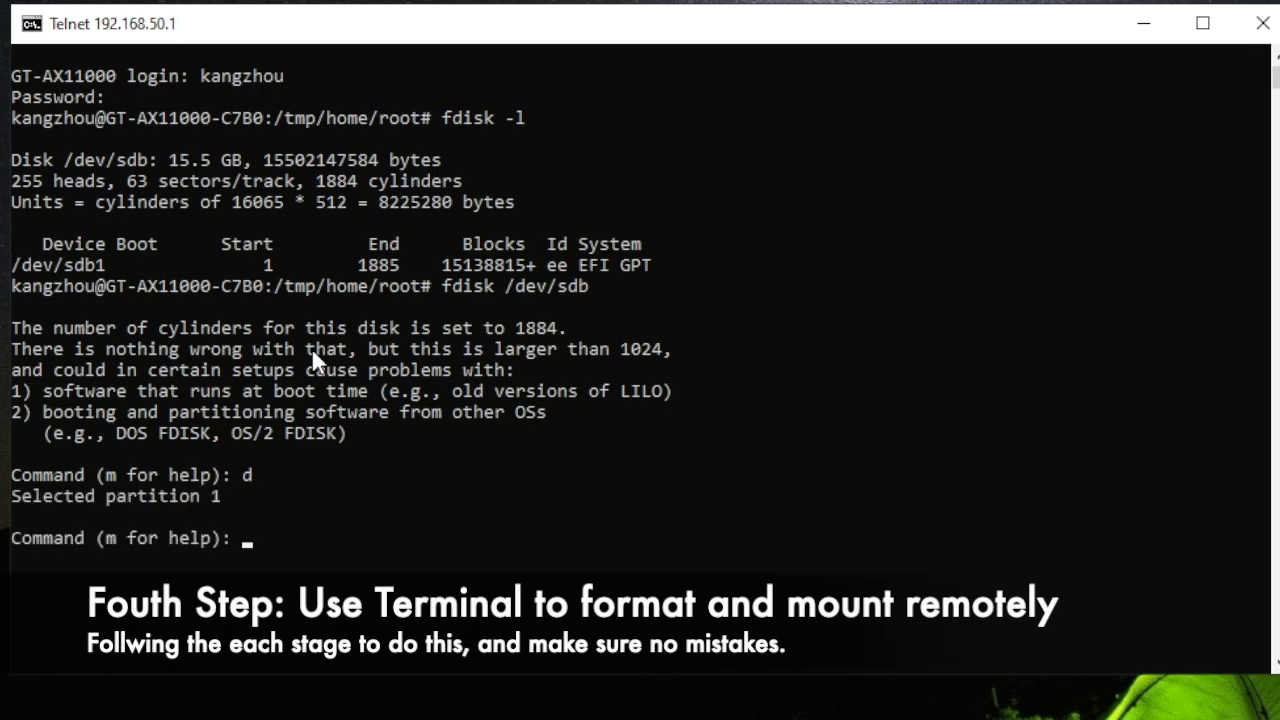
{"action": "type", "text": "n"}
{"action": "key", "text": "Return"}
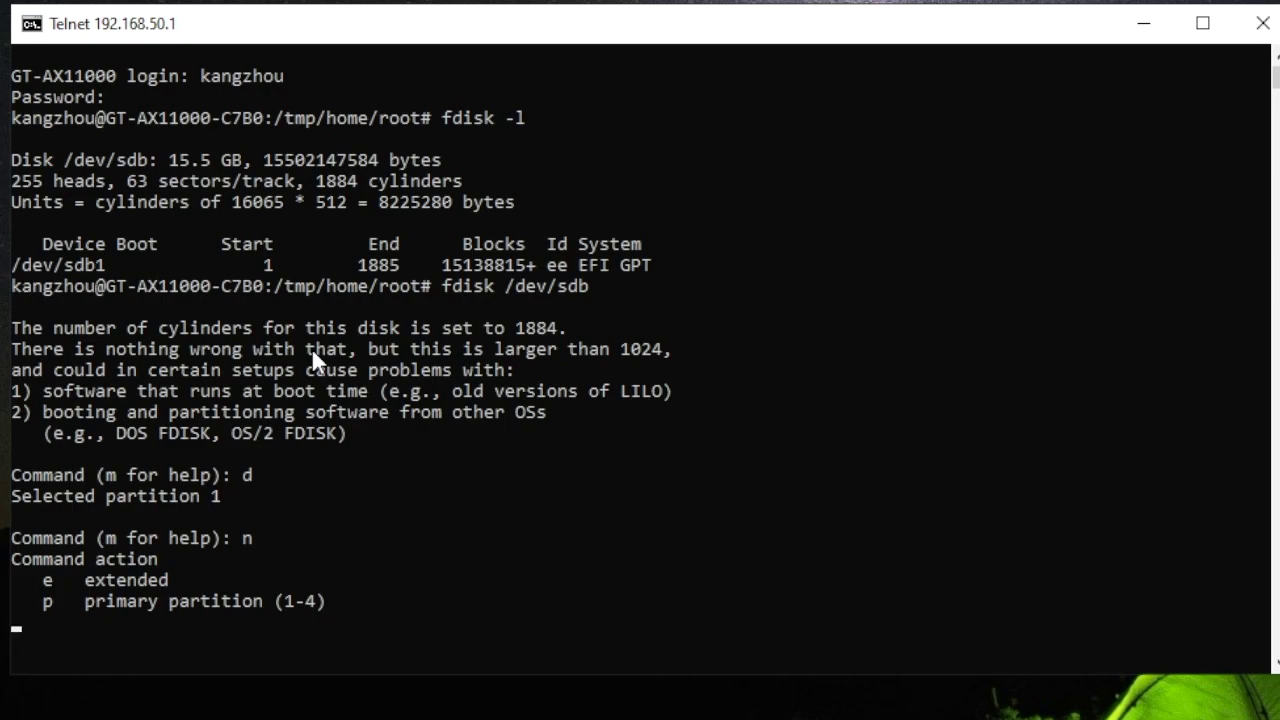
{"action": "type", "text": "p"}
{"action": "key", "text": "Return"}
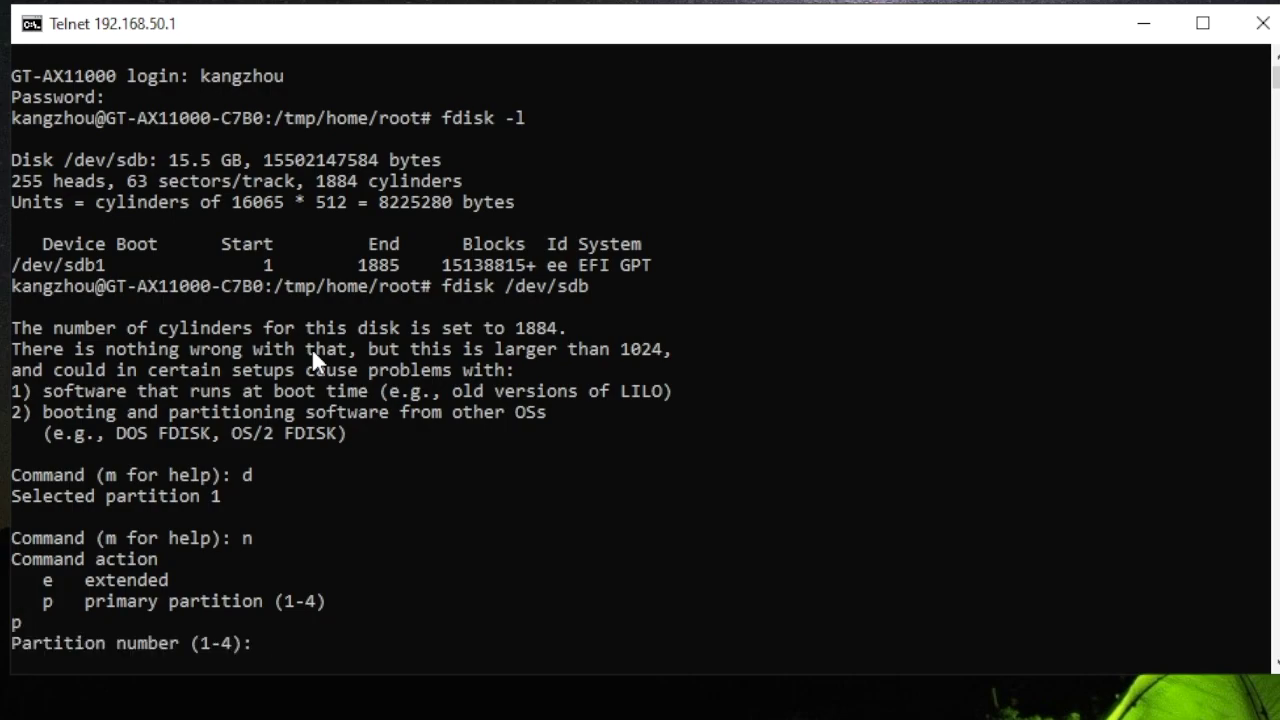
{"action": "type", "text": "1"}
{"action": "key", "text": "Return"}
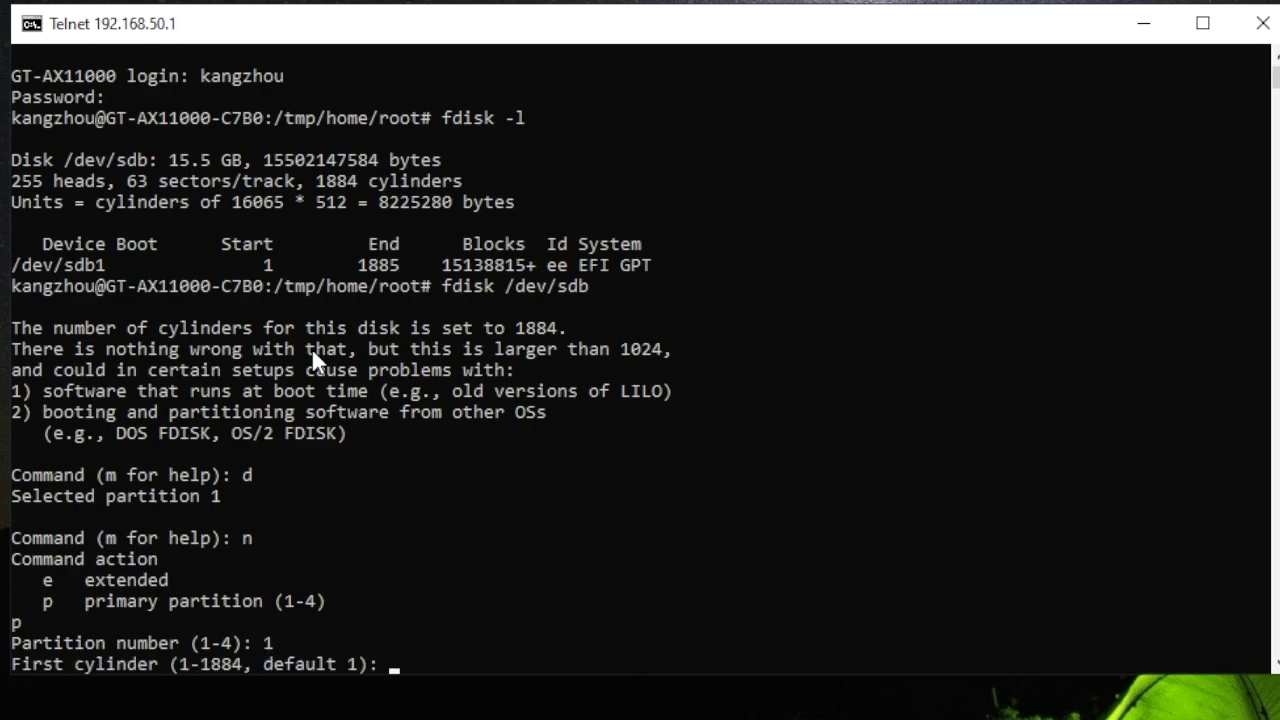
- Make partition 1 span cylinders 1–1884 and write the partition table to disk
{"action": "type", "text": "1"}
{"action": "key", "text": "Return"}
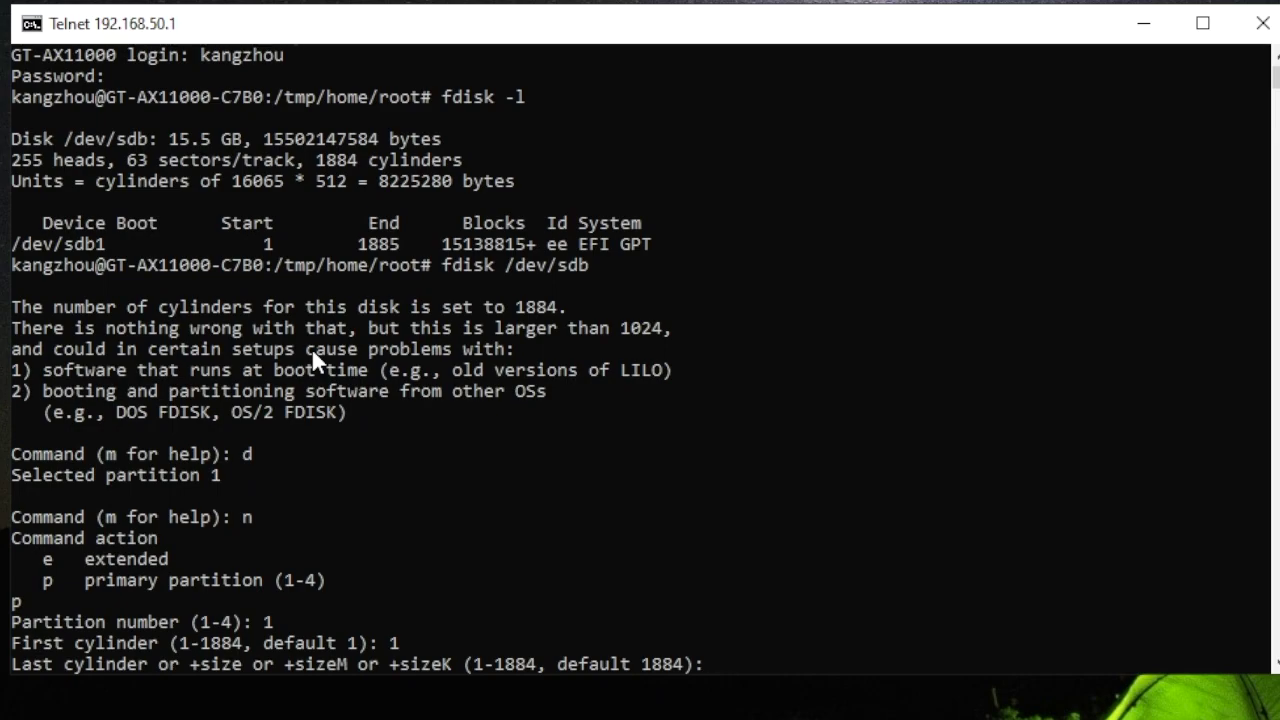
{"action": "type", "text": "1884"}
{"action": "key", "text": "Return"}
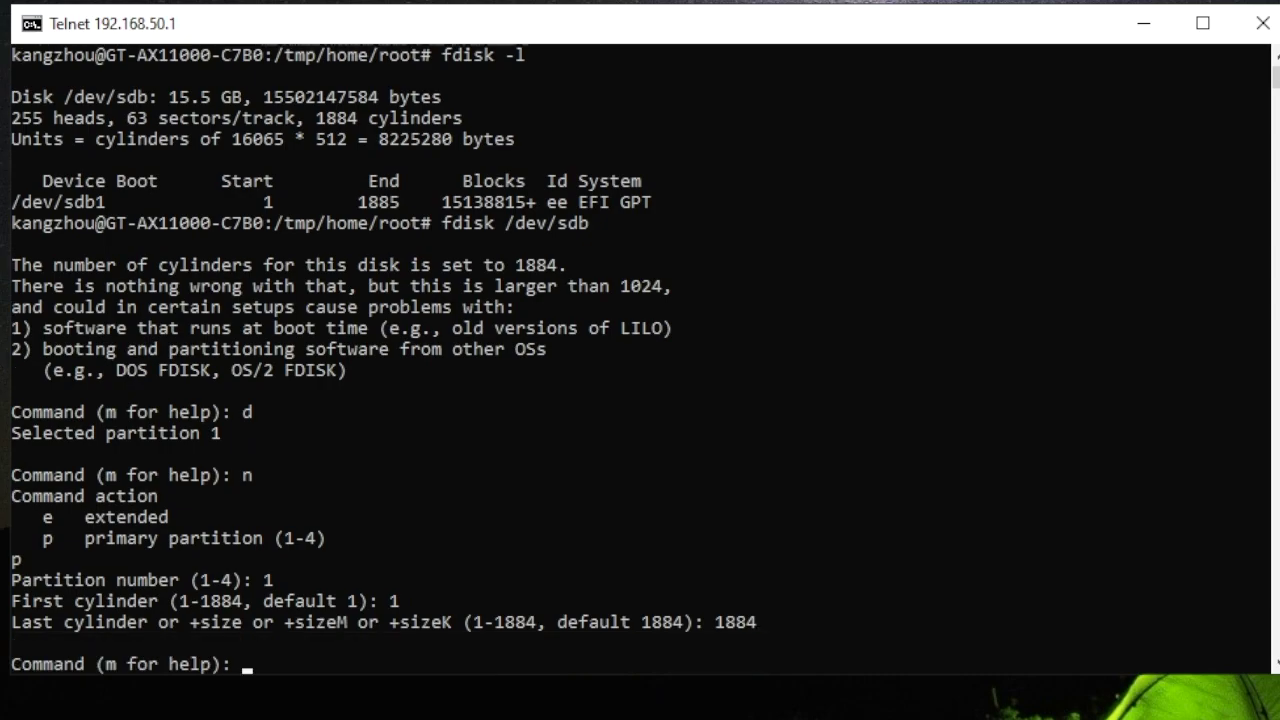
{"action": "type", "text": "w"}
{"action": "key", "text": "Return"}
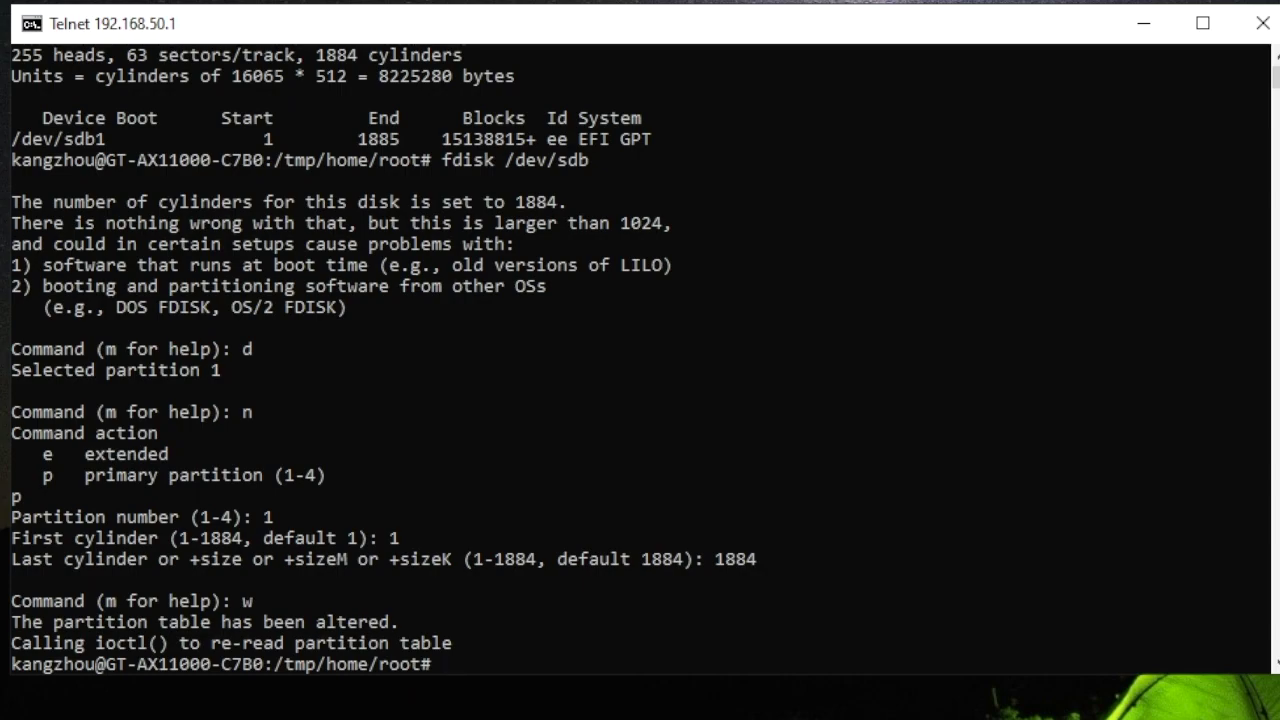
{"action": "type", "text": "umount"}
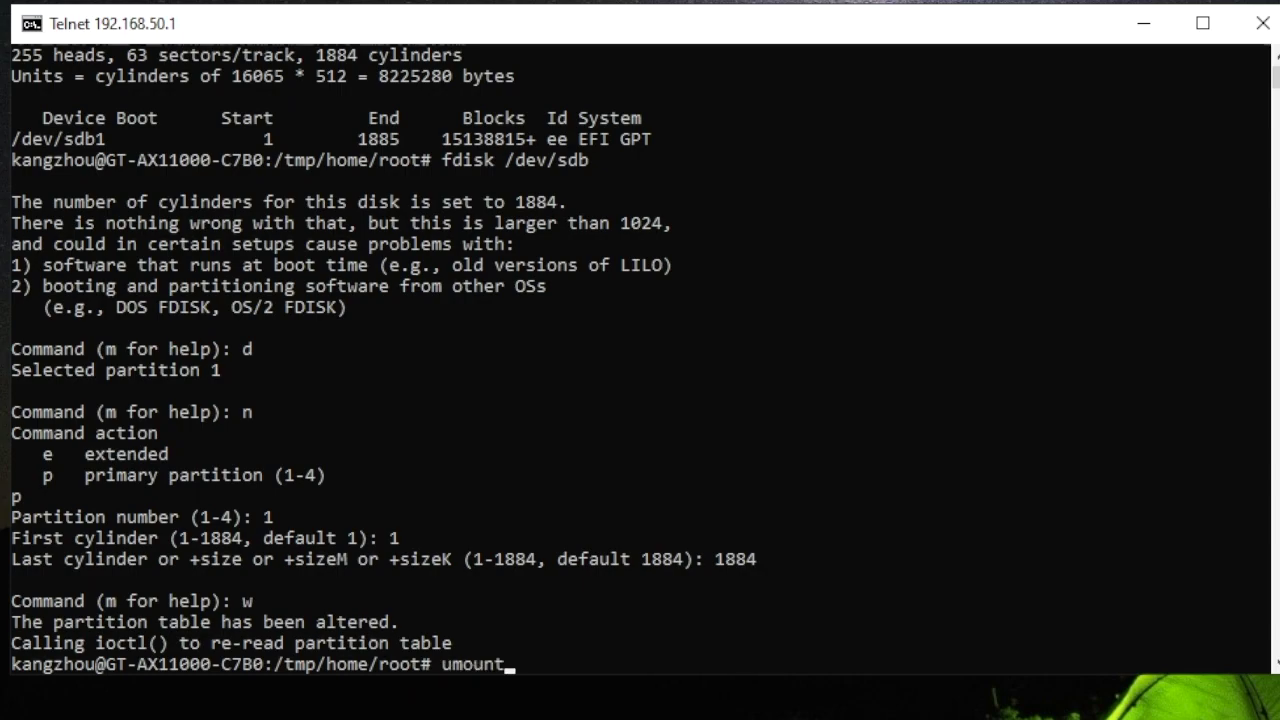
{"action": "type", "text": " /dev/sdb1"}
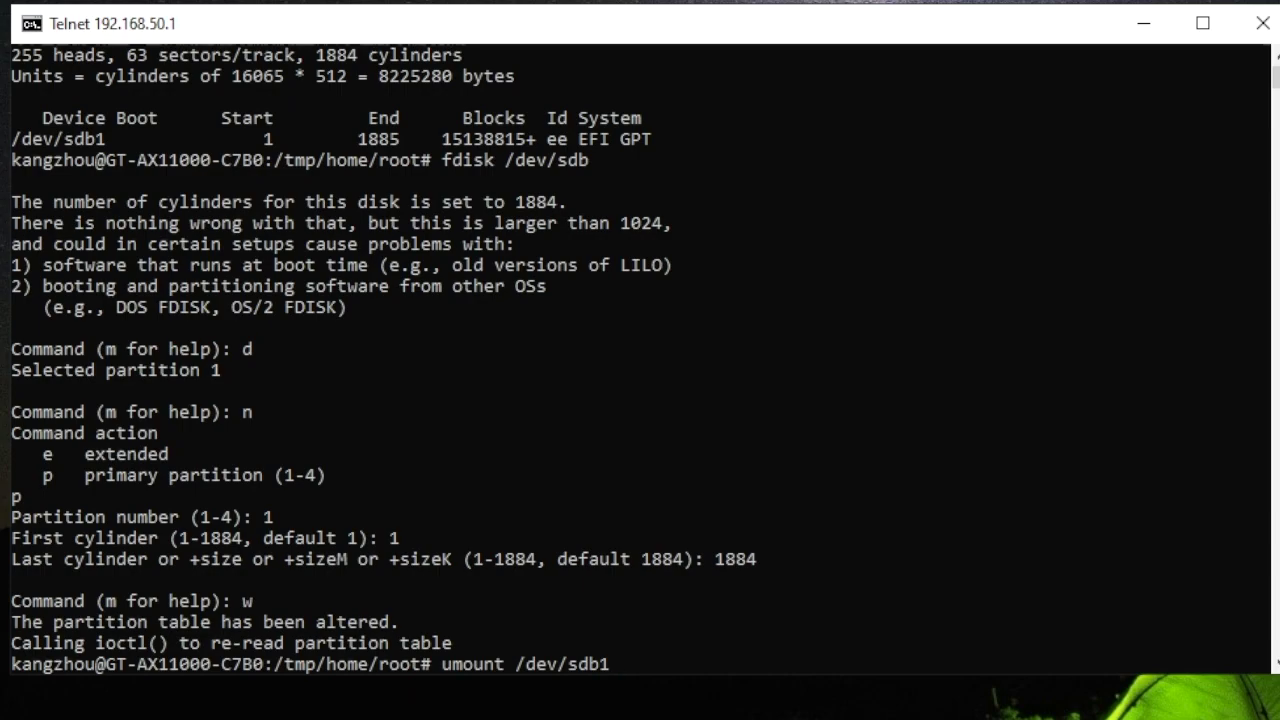
- Try to unmount /dev/sdb1, which fails with 'Invalid argument'
{"action": "key", "text": "Return"}
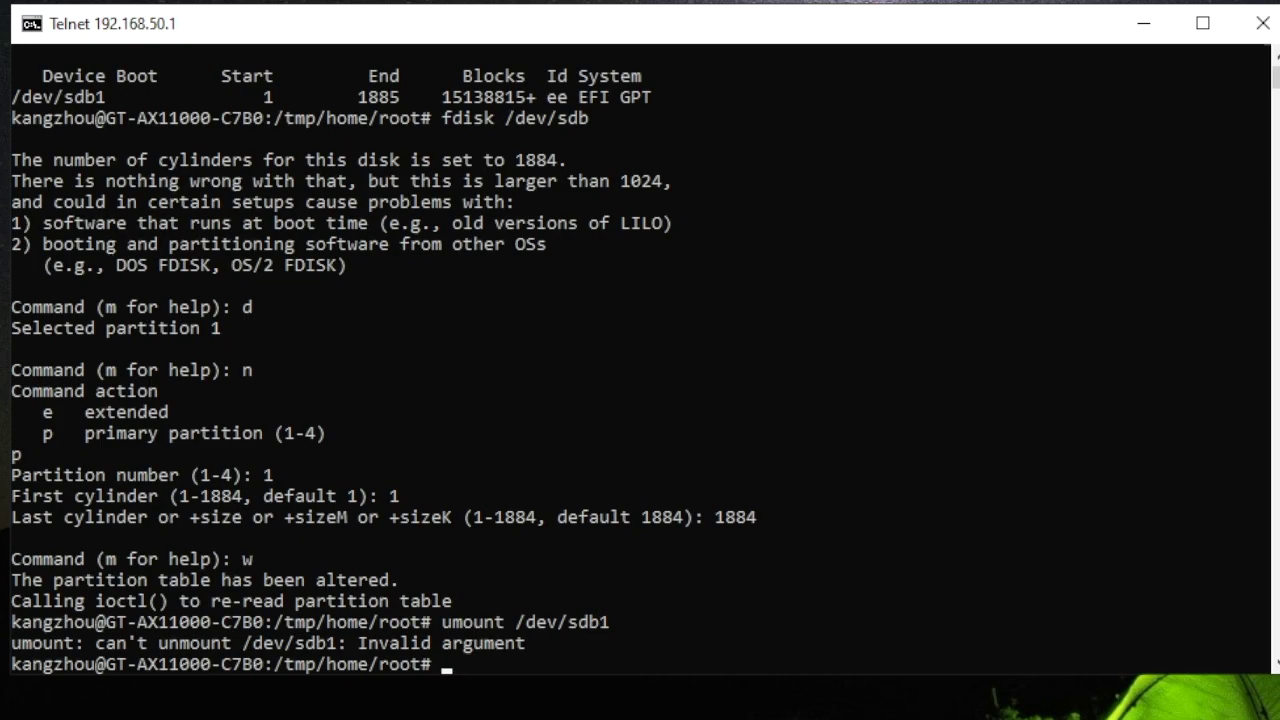
{"action": "type", "text": "mk"}
{"action": "type", "text": "f"}
{"action": "type", "text": "s/"}
{"action": "type", "text": "ext"}
{"action": "key", "text": "BackSpace"}
{"action": "key", "text": "BackSpace"}
{"action": "key", "text": "BackSpace"}
{"action": "key", "text": "BackSpace"}
- Format /dev/sdb1 as ext3 with mkfs.ext3 and let it finish
{"action": "type", "text": ".ext3"}
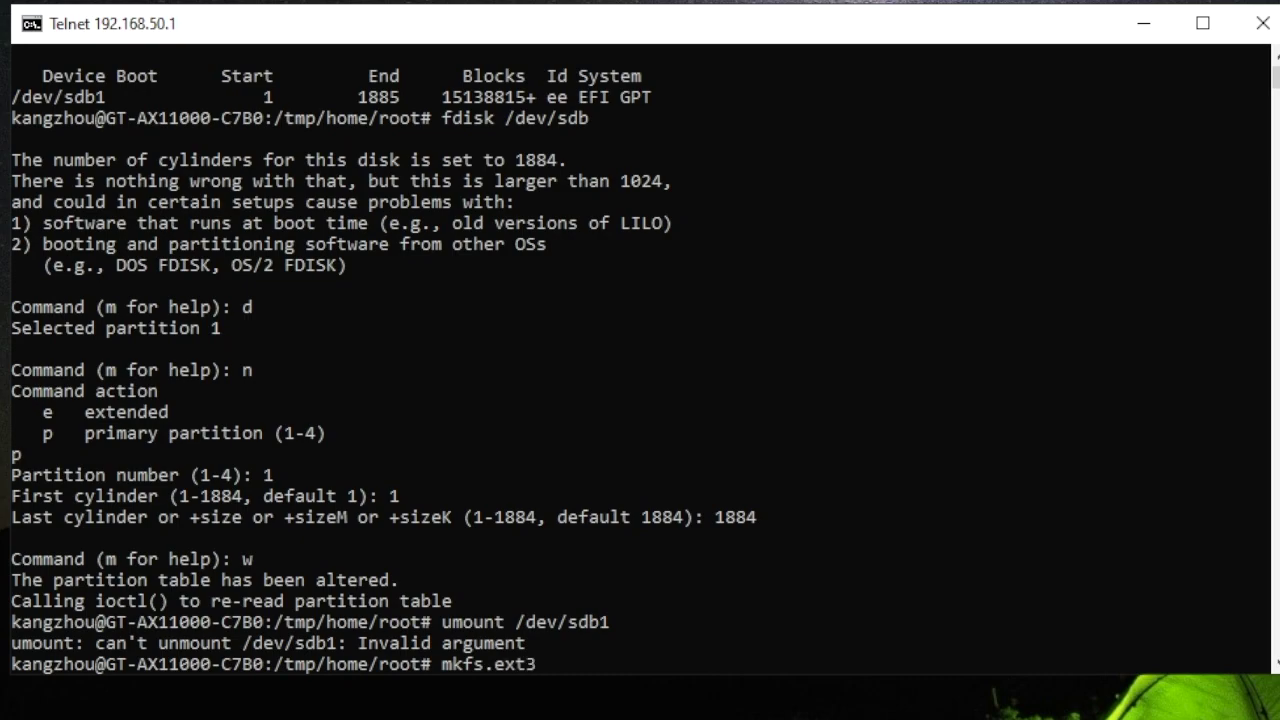
{"action": "type", "text": " /dev/sdb1"}
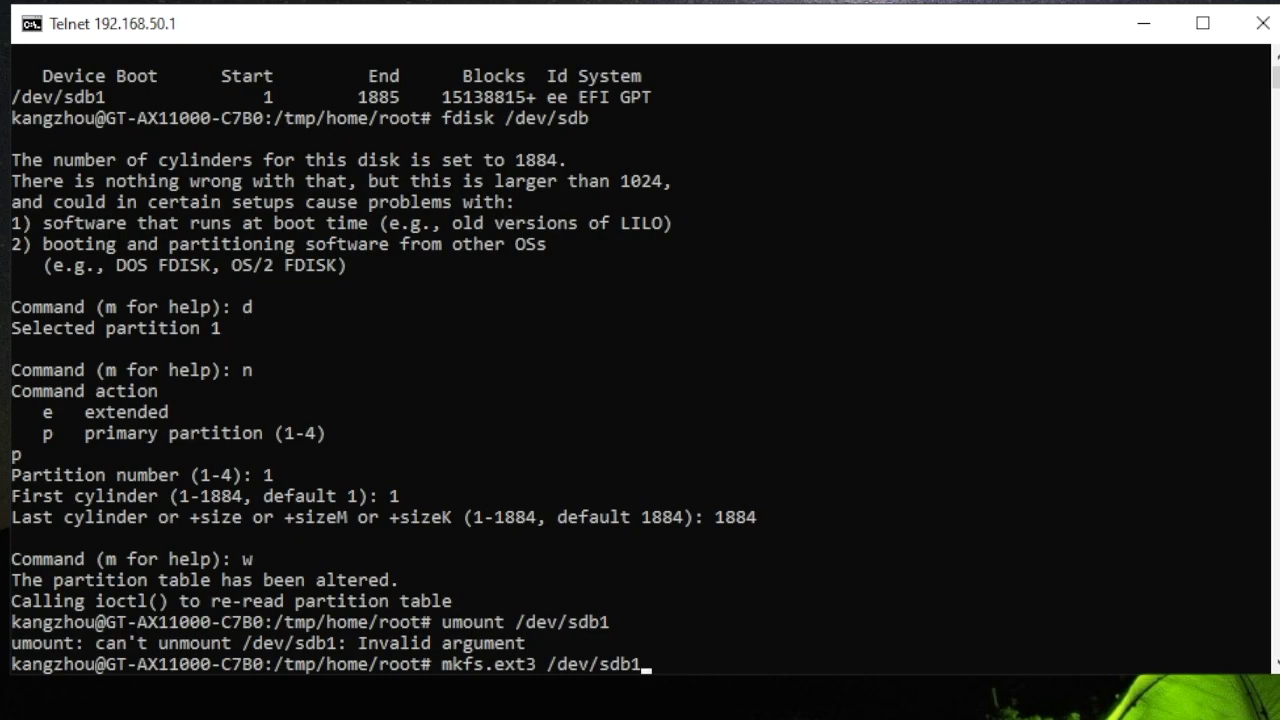
{"action": "key", "text": "Return"}
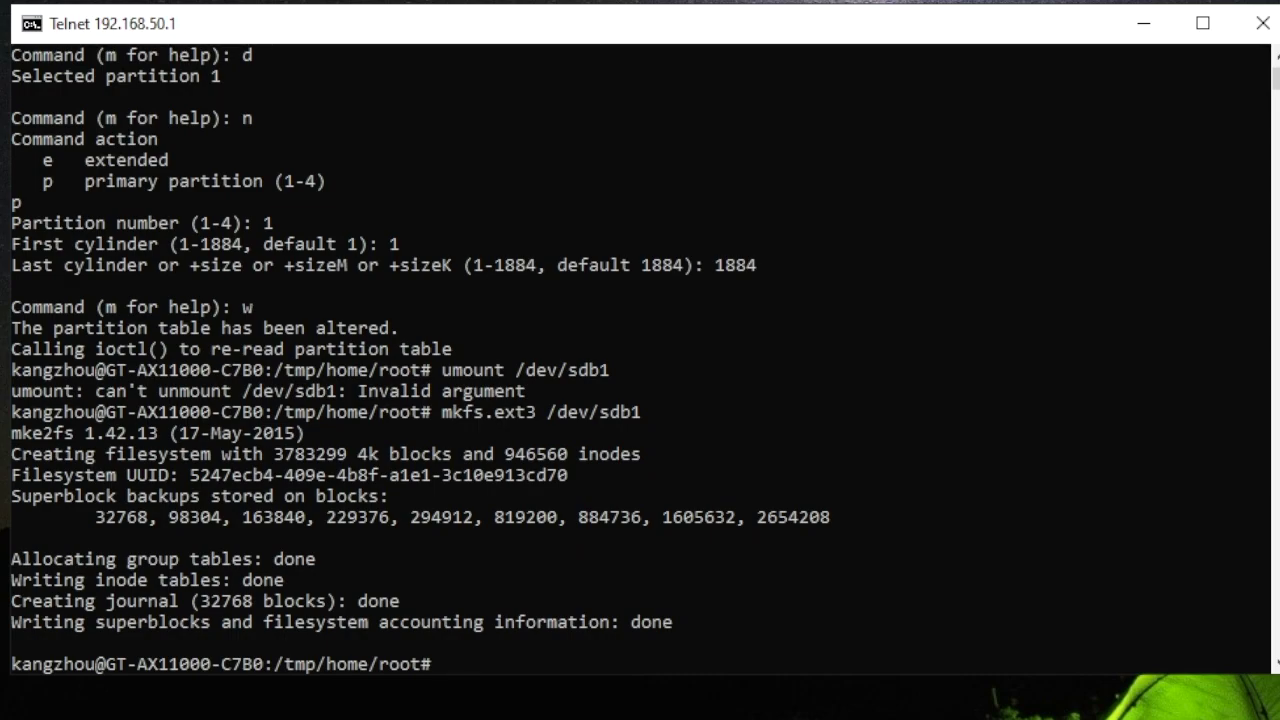
- Create the mount-point directory /mnt/ShareFolder with mkdir
{"action": "type", "text": "mkdir /mnt"}
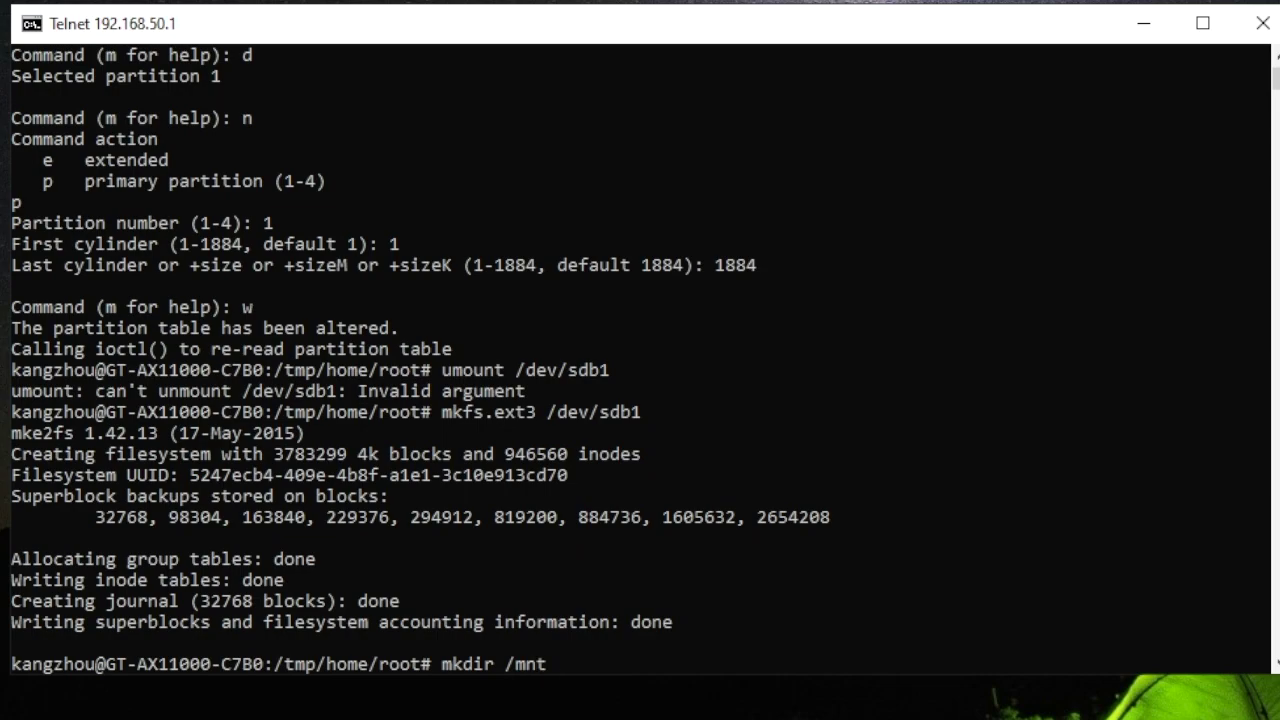
{"action": "type", "text": "/ShareFolder"}
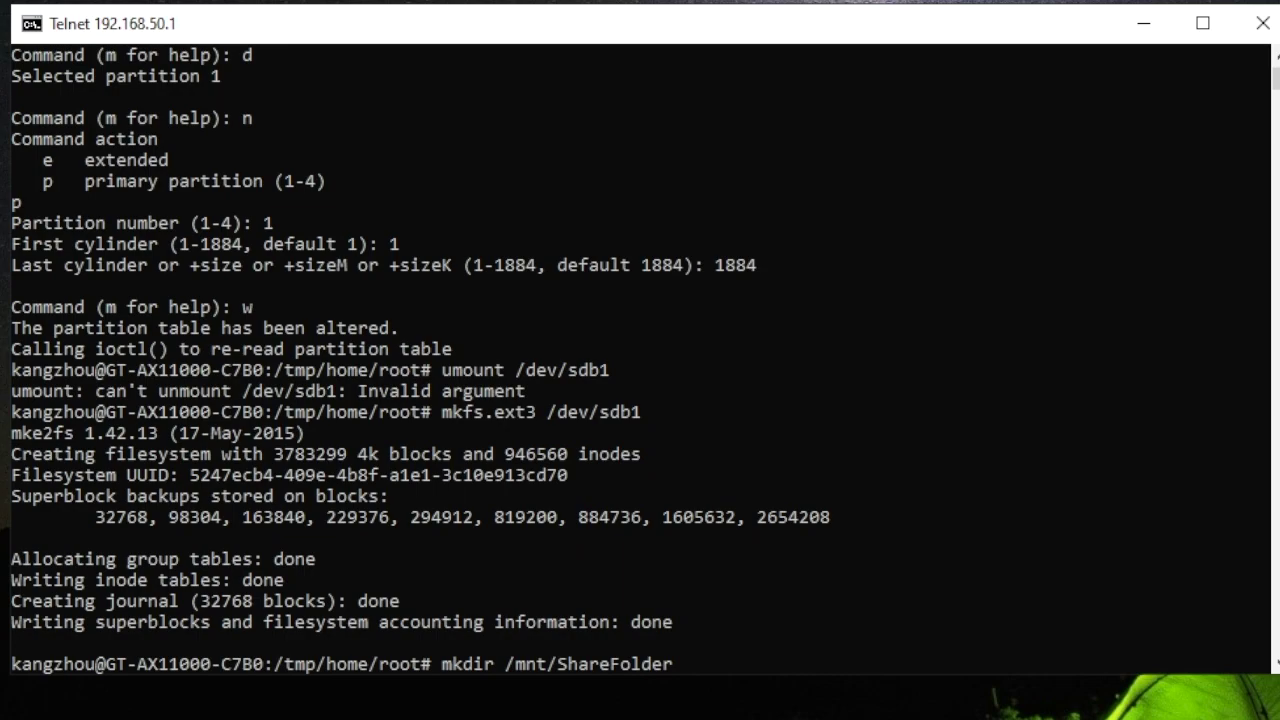
{"action": "key", "text": "Return"}
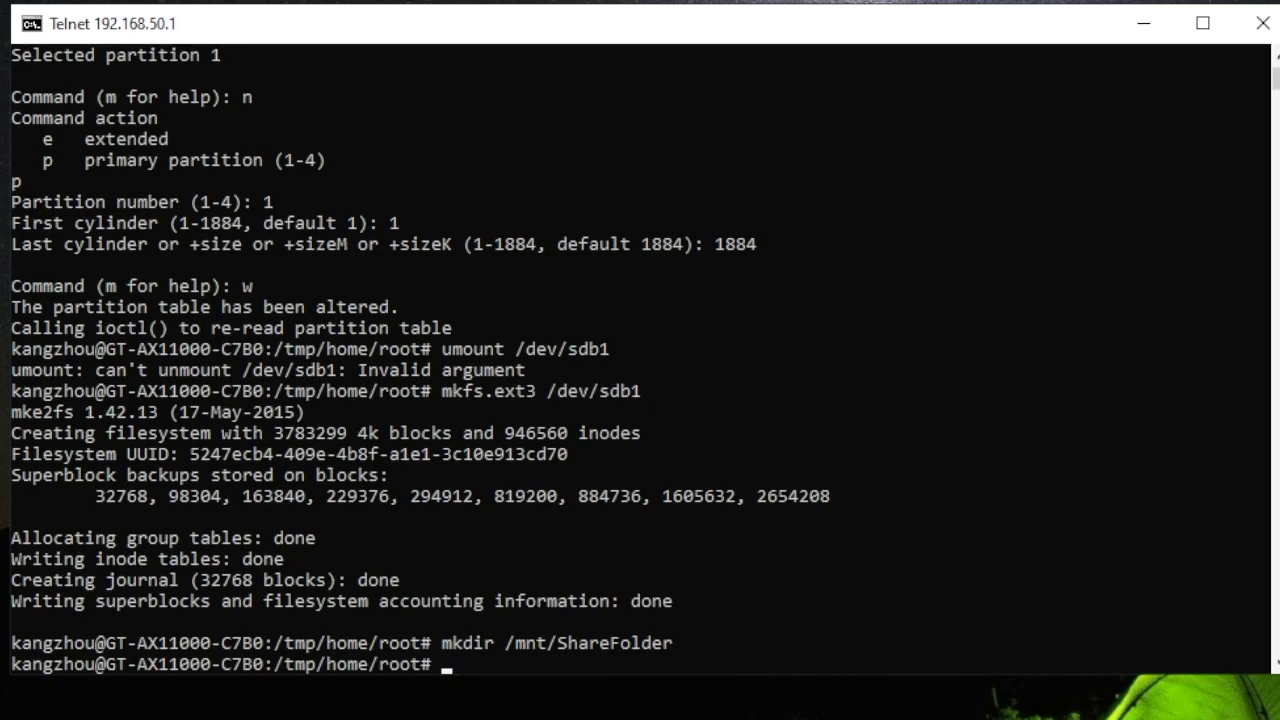
{"action": "type", "text": "vi /etx"}
{"action": "key", "text": "BackSpace"}
- Open /etc/fstab in vi, add a blank first line and trim the entry's trailing 'ext3 defaults'
{"action": "type", "text": "c/fstab"}
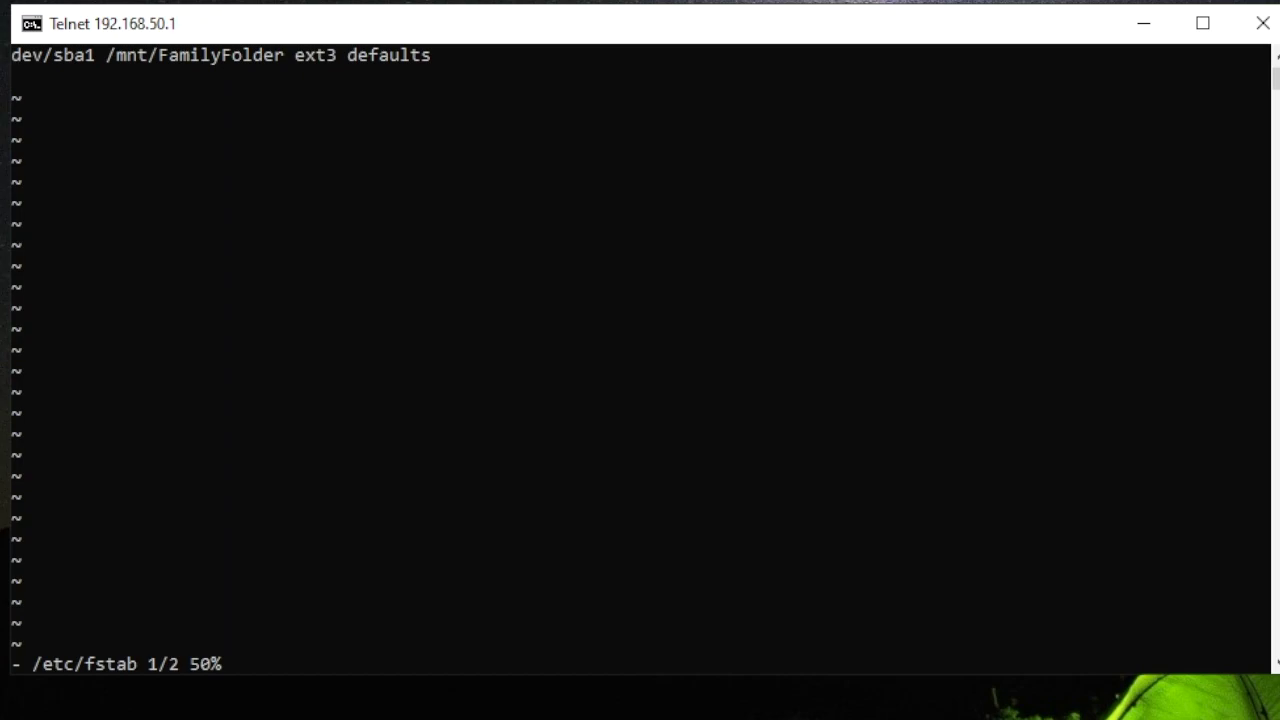
{"action": "key", "text": "i"}
{"action": "key", "text": "Return"}
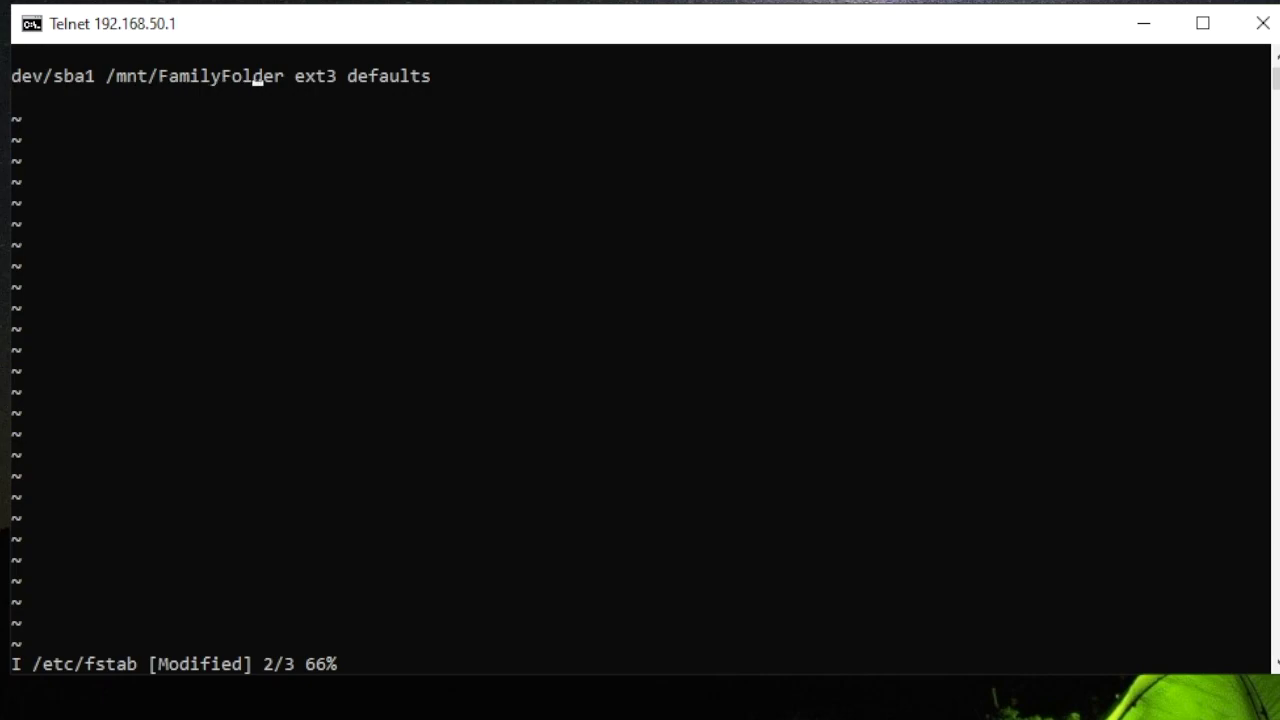
{"action": "key", "text": "BackSpace"}
{"action": "key", "text": "BackSpace"}
{"action": "key", "text": "BackSpace"}
{"action": "key", "text": "BackSpace"}
{"action": "key", "text": "BackSpace"}
{"action": "key", "text": "BackSpace"}
{"action": "key", "text": "BackSpace"}
{"action": "key", "text": "BackSpace"}
{"action": "key", "text": "BackSpace"}
{"action": "key", "text": "BackSpace"}
{"action": "key", "text": "BackSpace"}
{"action": "key", "text": "BackSpace"}
{"action": "key", "text": "BackSpace"}
{"action": "key", "text": "BackSpace"}
{"action": "key", "text": "BackSpace"}
{"action": "key", "text": "BackSpace"}
{"action": "key", "text": "BackSpace"}
{"action": "key", "text": "BackSpace"}
{"action": "key", "text": "BackSpace"}
{"action": "key", "text": "BackSpace"}
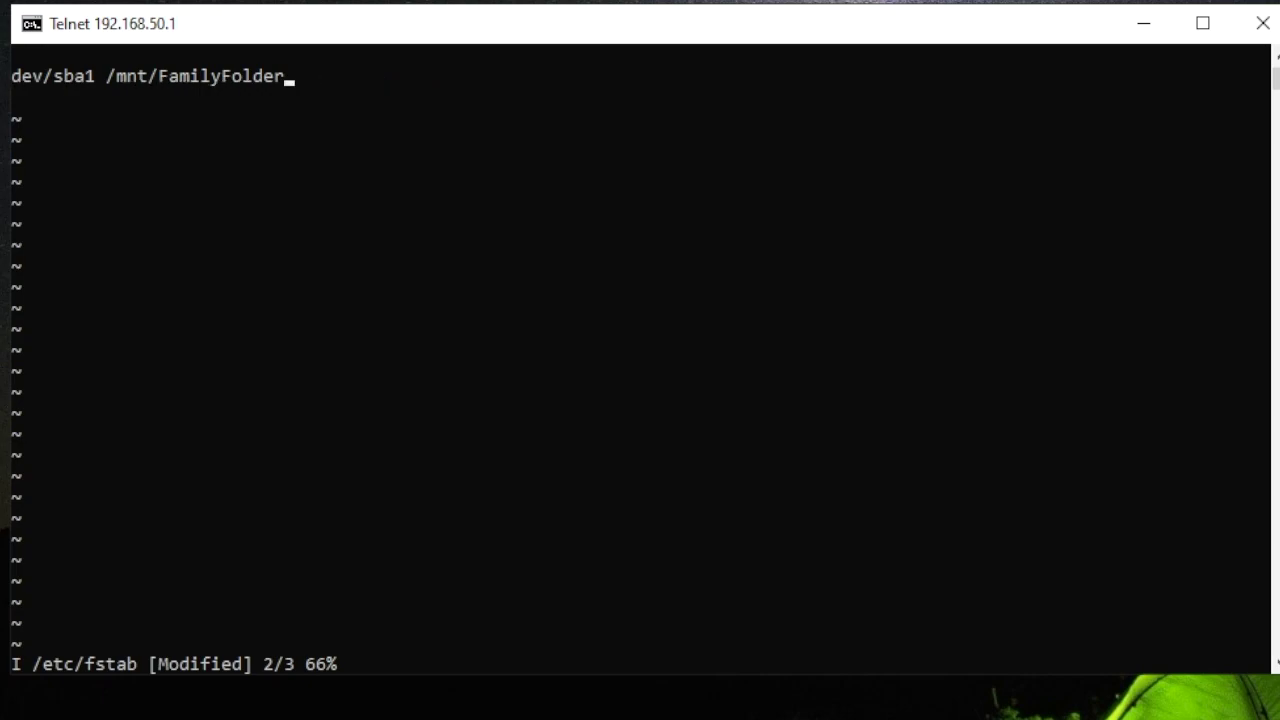
- Rewrite the fstab entry as 'dev/sbd1/ /mnt/ShareFolder ext3 defaults' and leave insert mode
{"action": "key", "text": "BackSpace"}
{"action": "key", "text": "BackSpace"}
{"action": "key", "text": "BackSpace"}
{"action": "key", "text": "BackSpace"}
{"action": "key", "text": "BackSpace"}
{"action": "key", "text": "BackSpace"}
{"action": "key", "text": "BackSpace"}
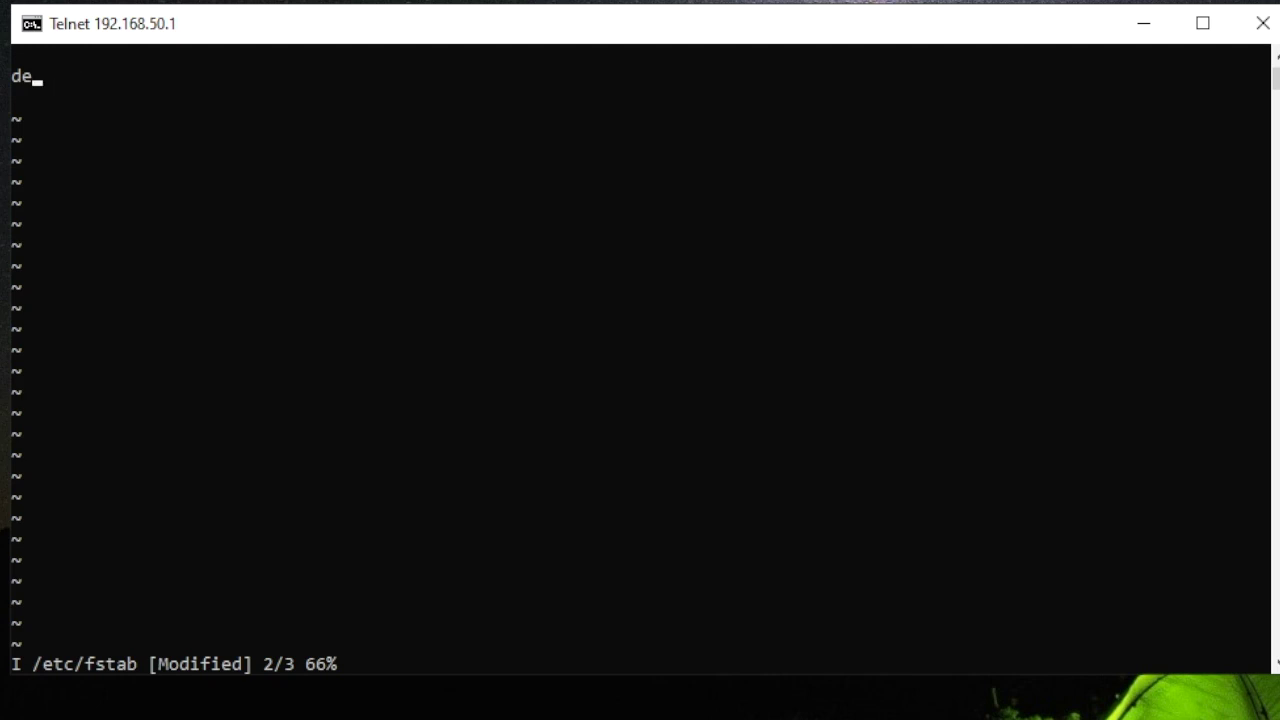
{"action": "type", "text": "dev/sbd`1"}
{"action": "key", "text": "BackSpace"}
{"action": "type", "text": "1/ mny"}
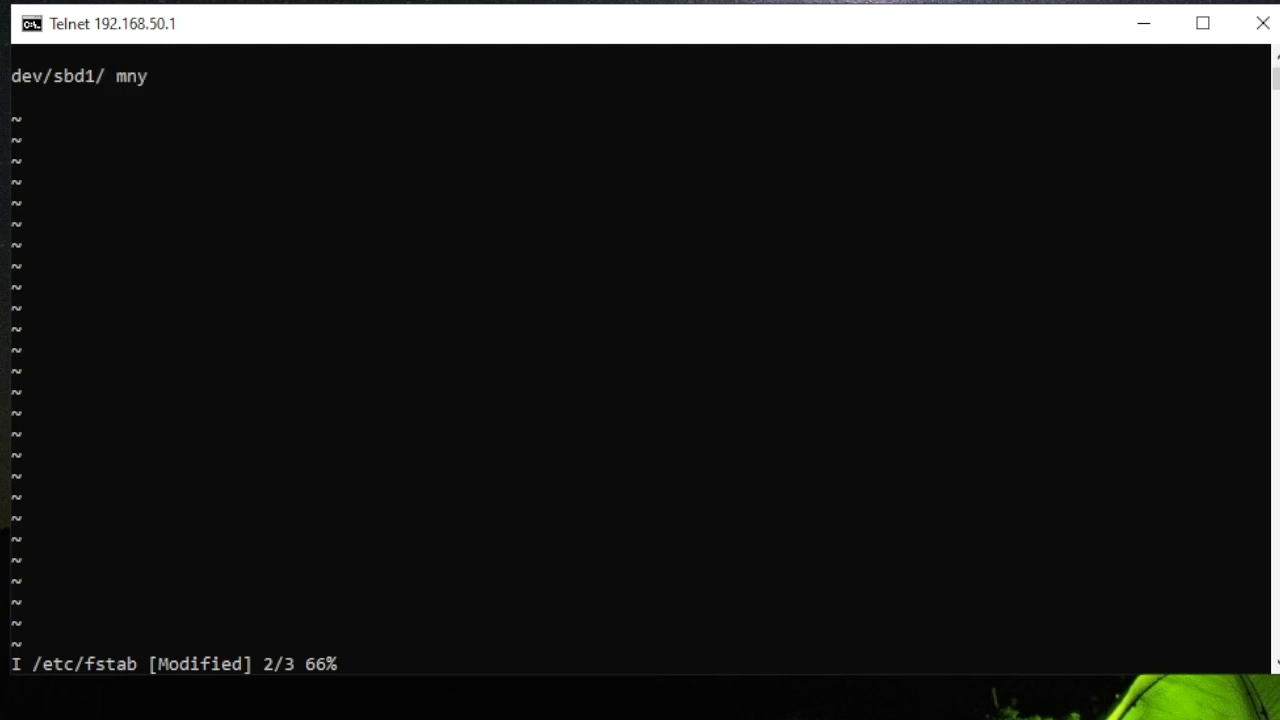
{"action": "type", "text": "/"}
{"action": "key", "text": "BackSpace"}
{"action": "key", "text": "BackSpace"}
{"action": "key", "text": "BackSpace"}
{"action": "key", "text": "BackSpace"}
{"action": "type", "text": "/,"}
{"action": "type", "text": "mnt/"}
{"action": "type", "text": "Sha"}
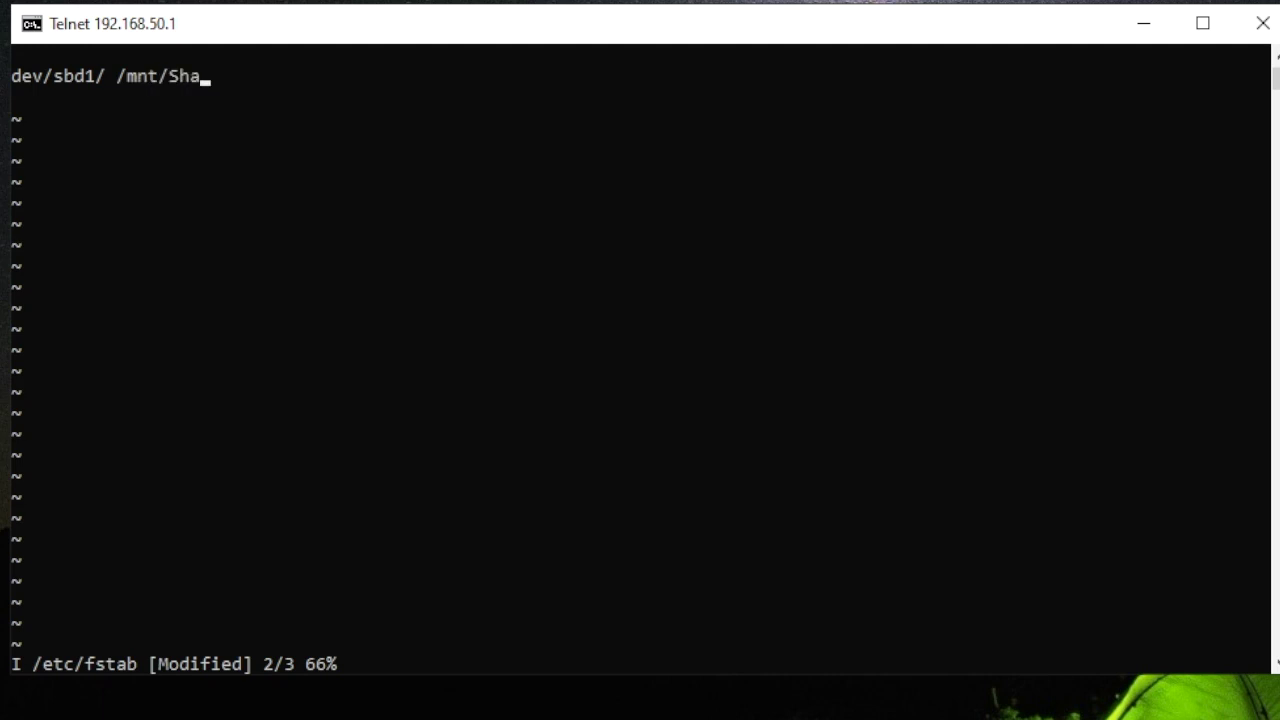
{"action": "type", "text": "reFolder"}
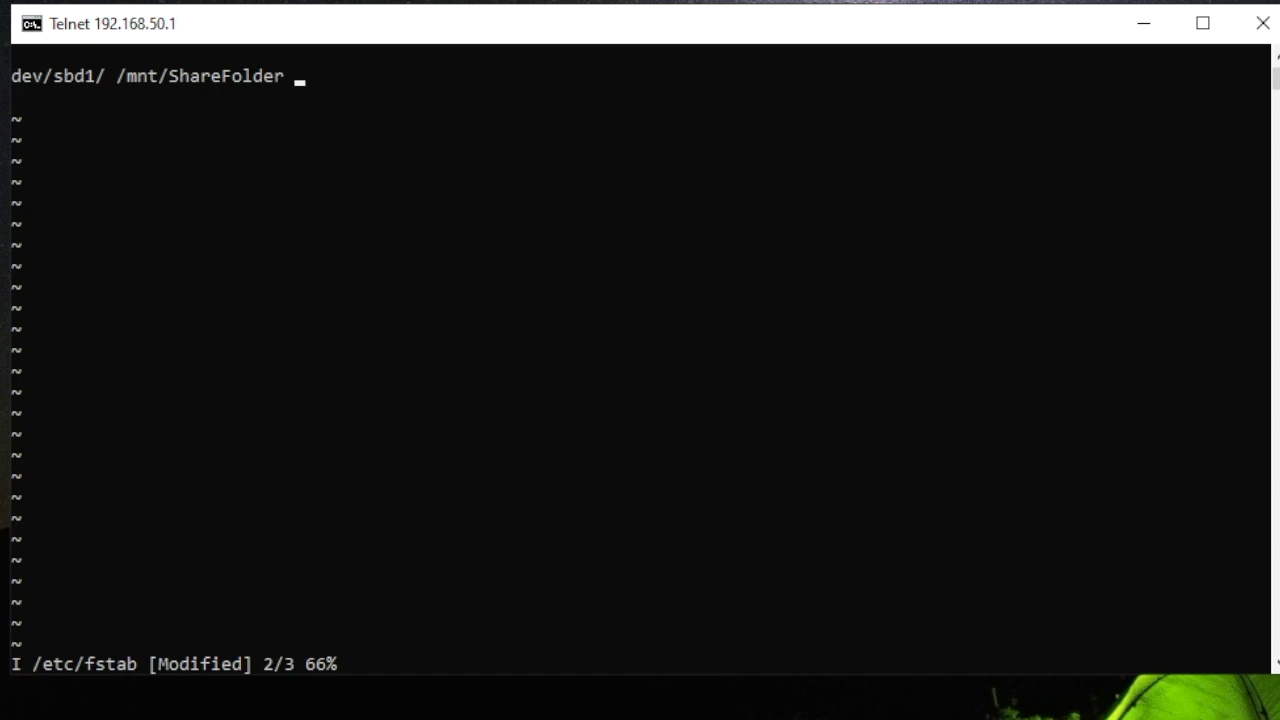
{"action": "type", "text": " ext3 defau"}
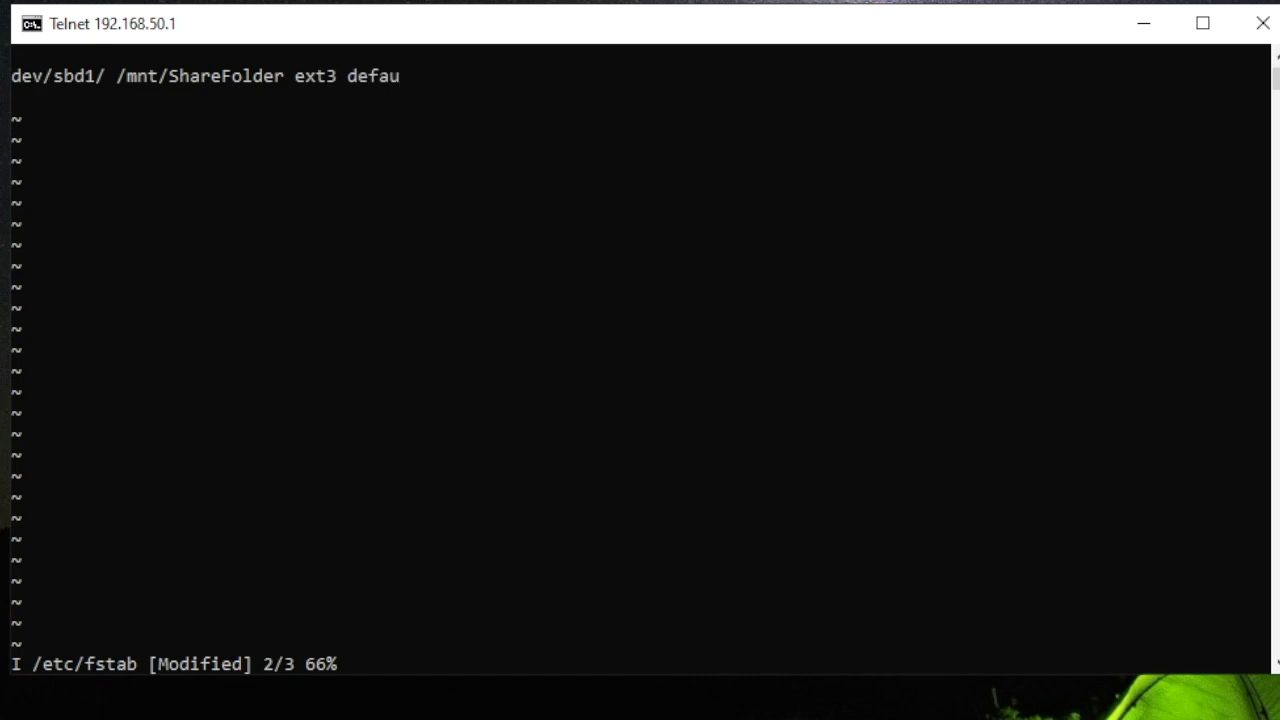
{"action": "type", "text": "lts"}
{"action": "key", "text": "Return"}
{"action": "key", "text": "Escape"}
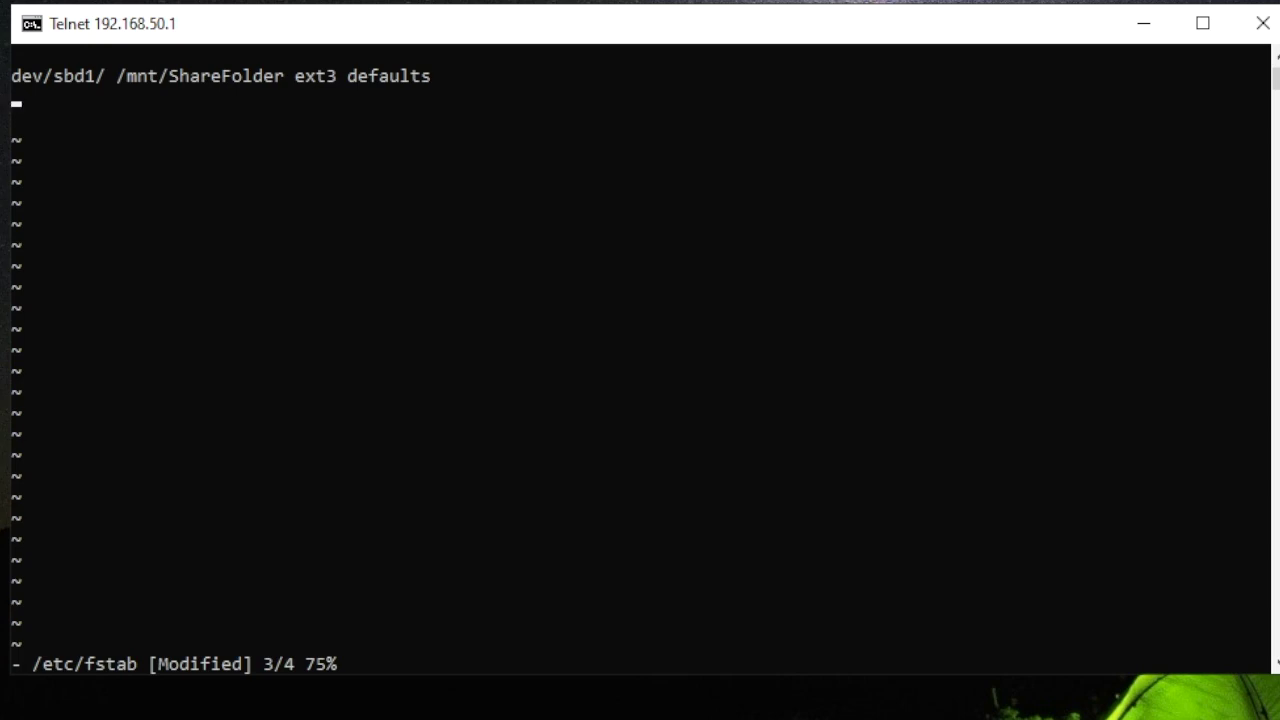
{"action": "type", "text": ":"}
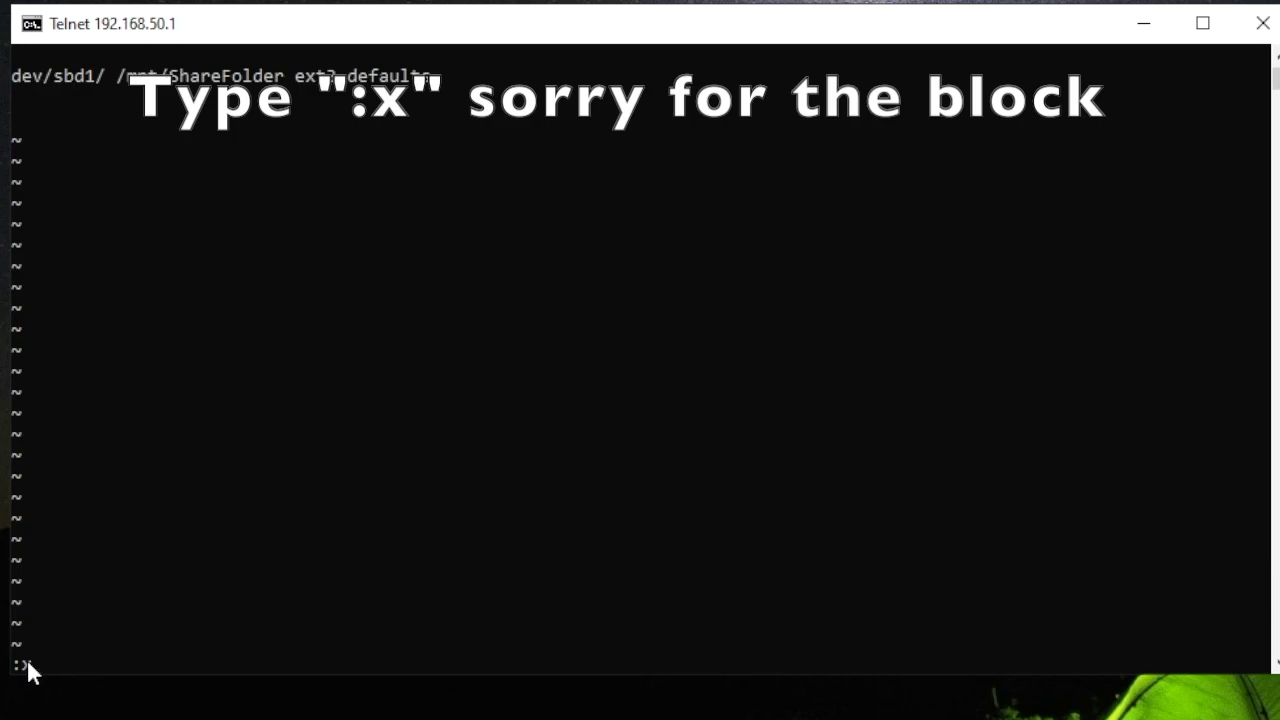
- Save fstab with :x and mount /dev/sdb1 at /mnt/ShareFolder without errors
{"action": "type", "text": "x"}
{"action": "key", "text": "Return"}
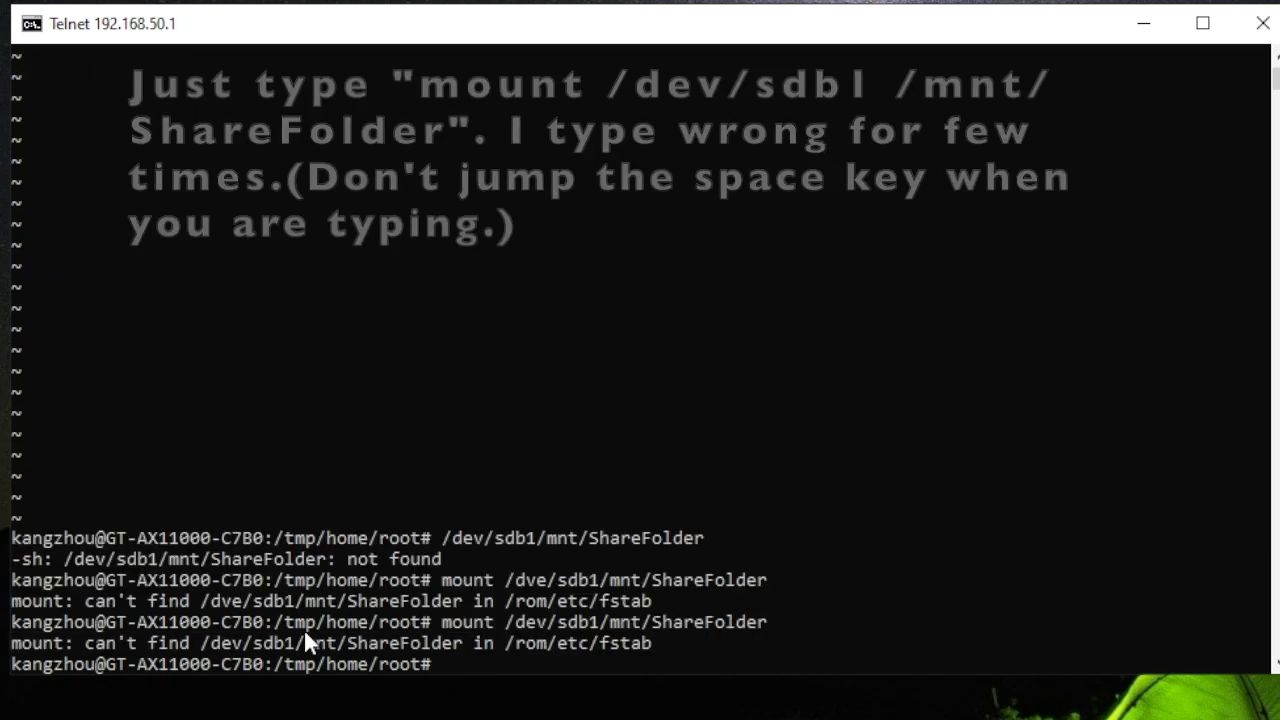
{"action": "type", "text": "moun"}
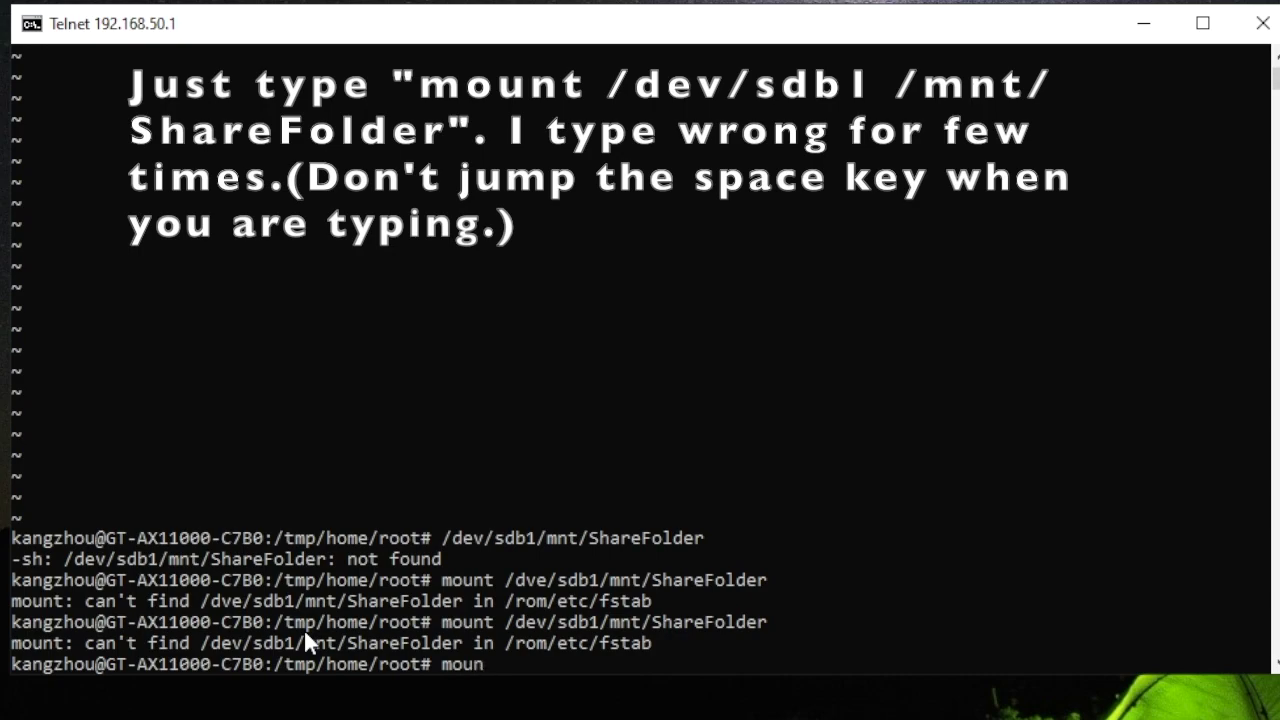
{"action": "type", "text": "t /dev/sdb1"}
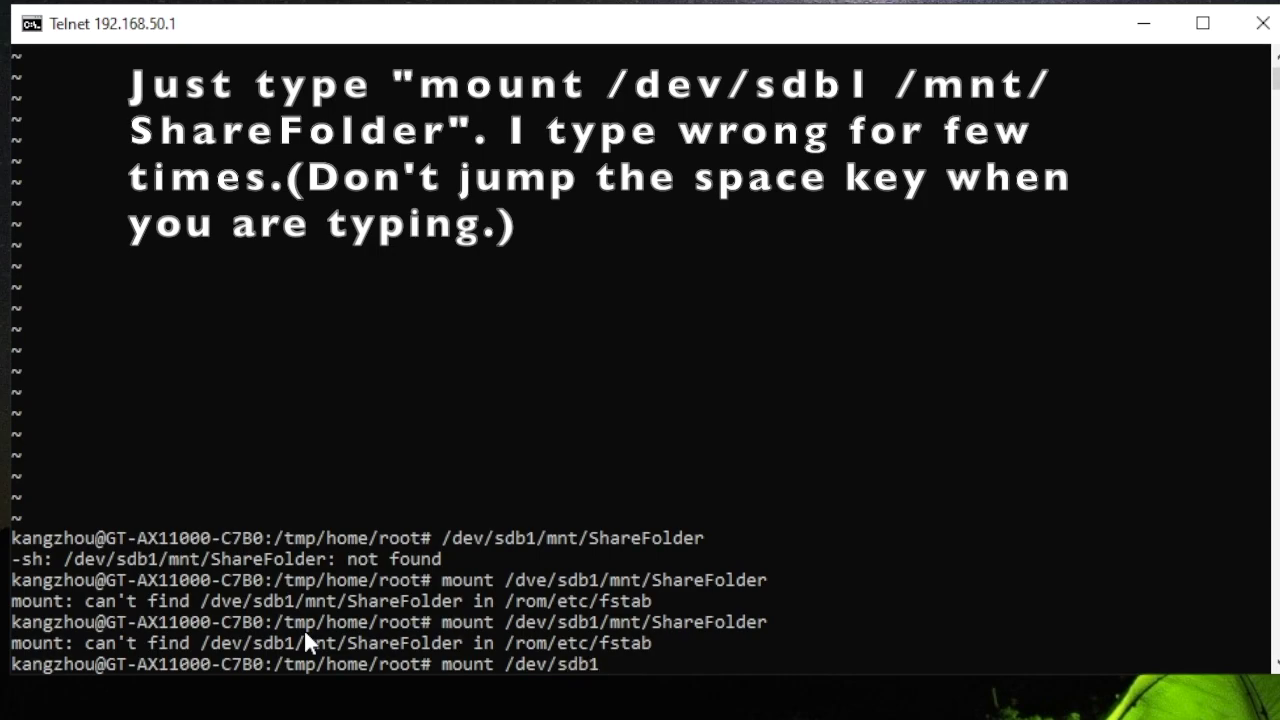
{"action": "type", "text": " /mnt/ShareFolder"}
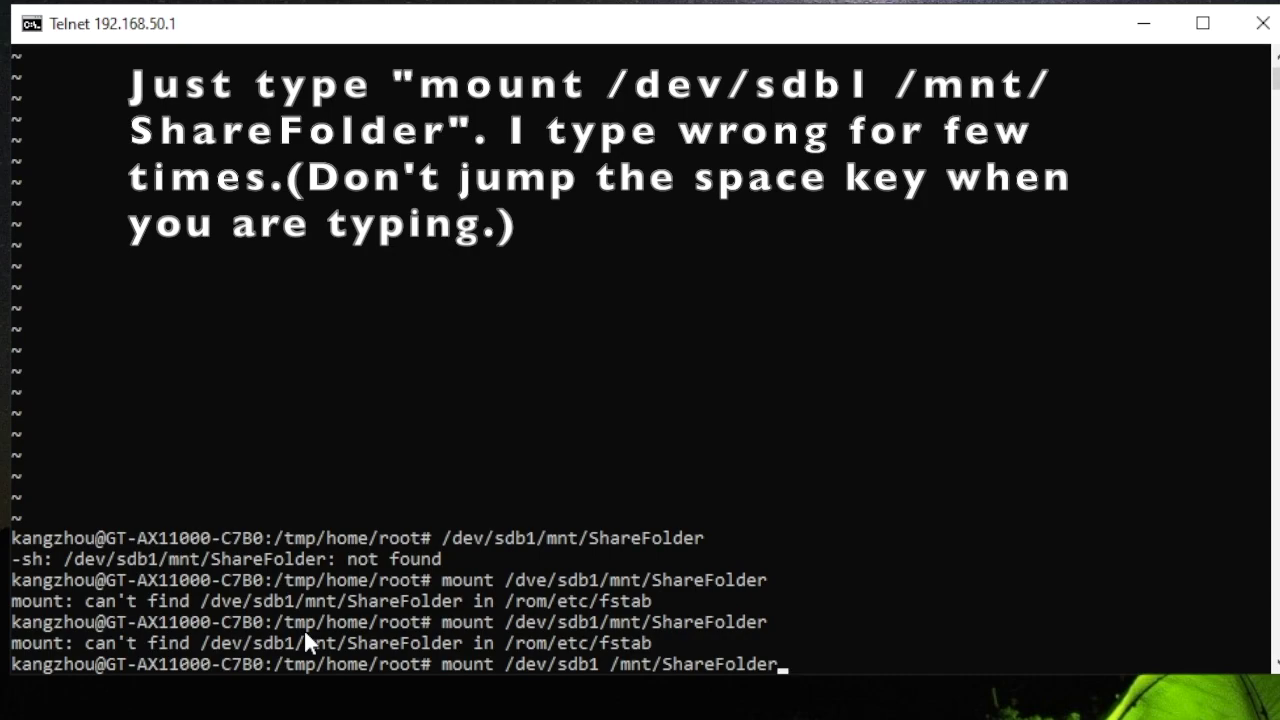
{"action": "key", "text": "Return"}
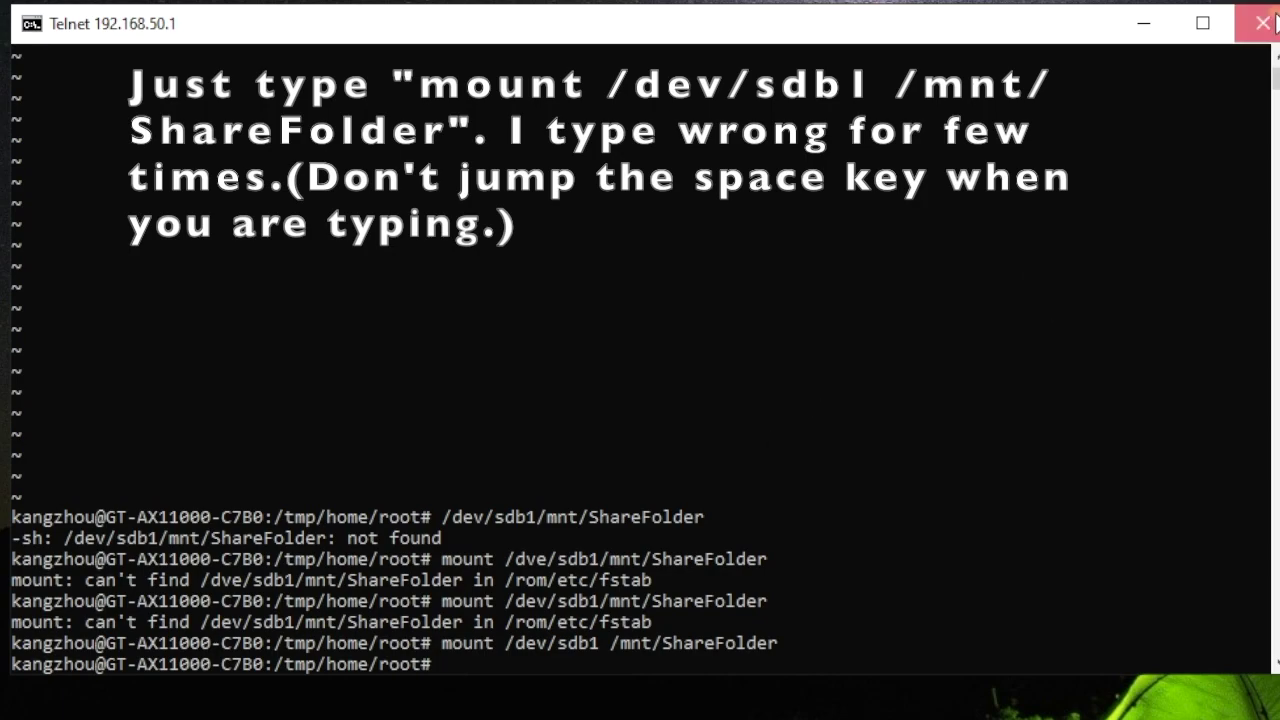
{"action": "left_click", "coordinate": [1268, 23]}
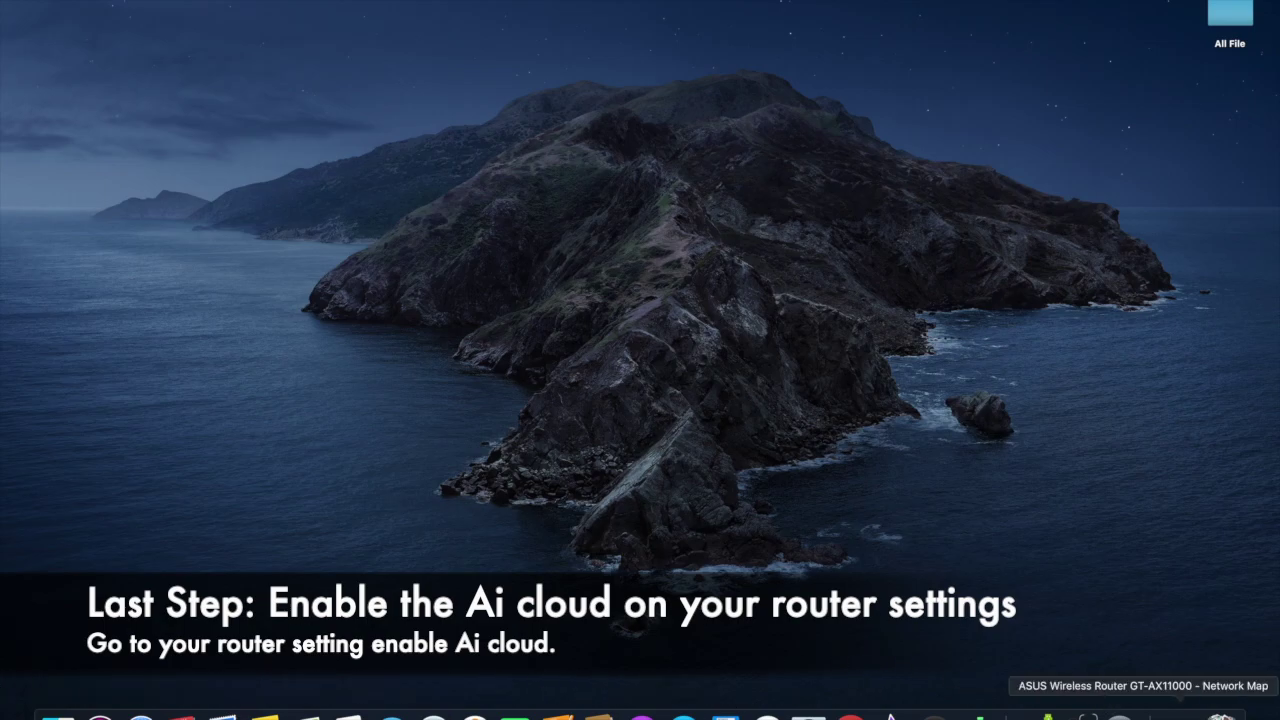
- Return to the router's Network Map in Safari, showing the Imation Classic drive on USB 3.0
{"action": "left_click", "coordinate": [1141, 713]}
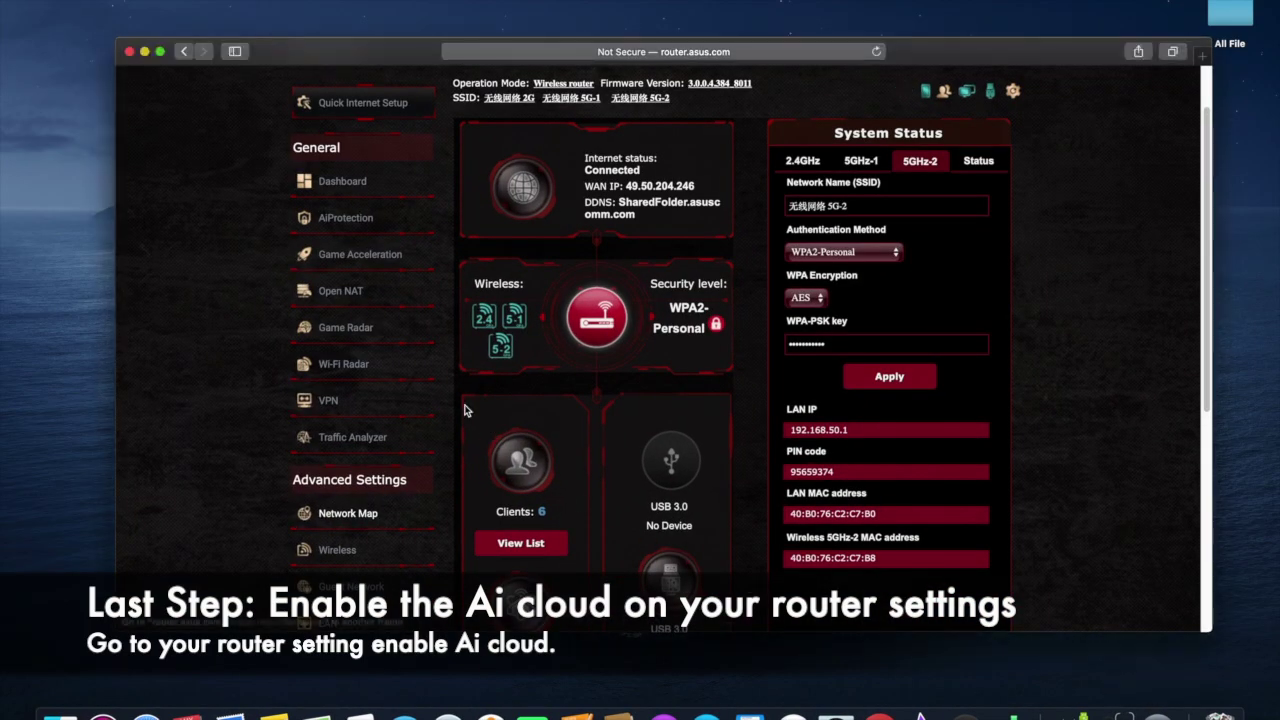
{"action": "scroll", "coordinate": [459, 370], "scroll_direction": "down", "scroll_amount": 4}
{"action": "scroll", "coordinate": [459, 370], "scroll_direction": "up", "scroll_amount": 4}
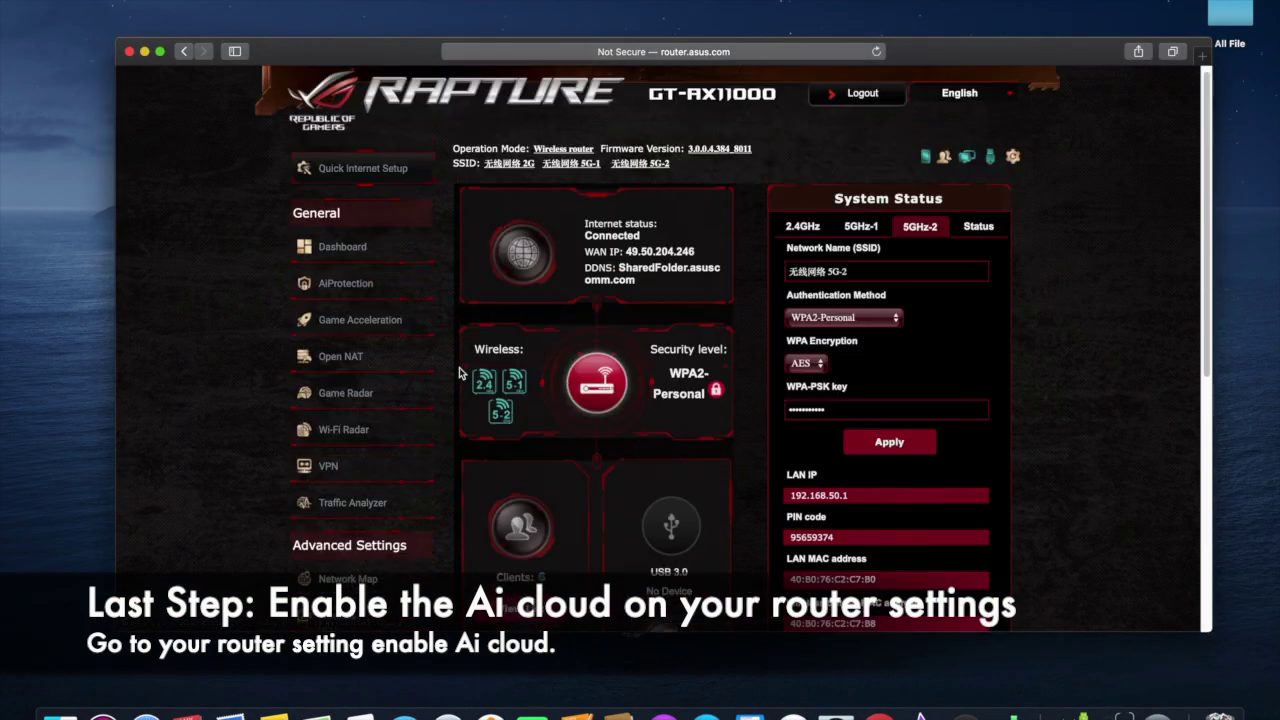
{"action": "scroll", "coordinate": [457, 408], "scroll_direction": "down", "scroll_amount": 2}
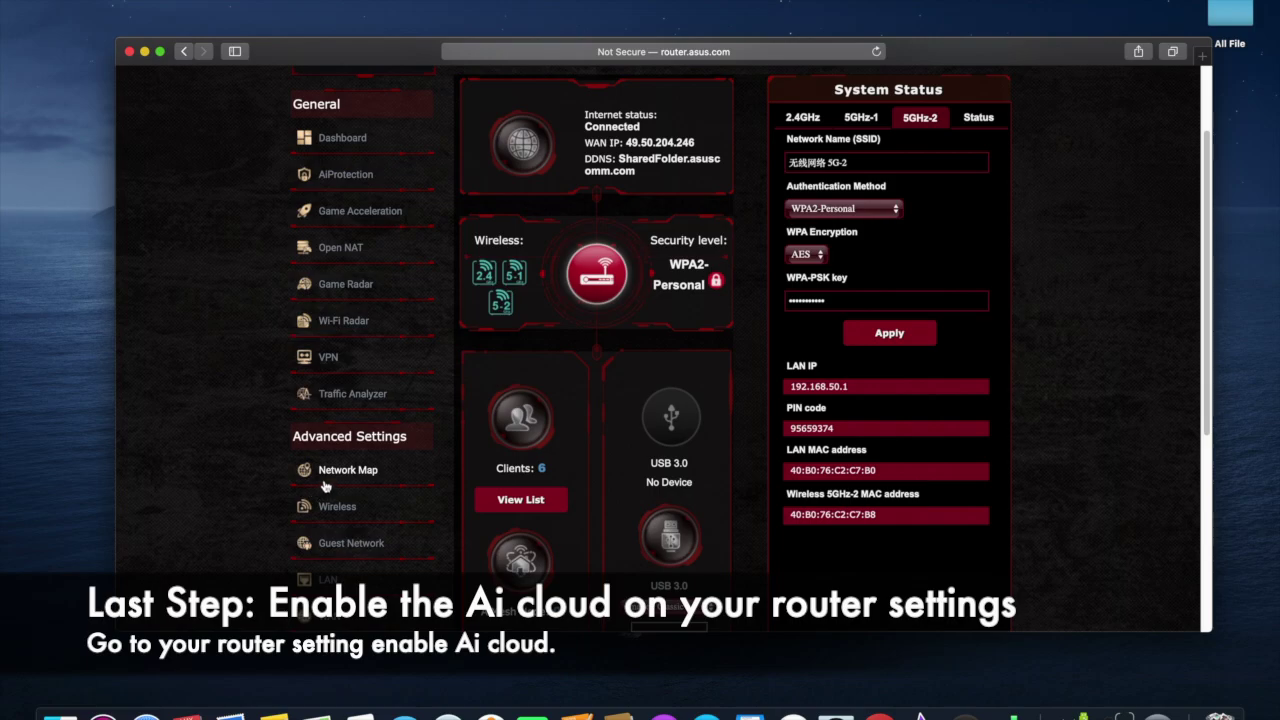
{"action": "scroll", "coordinate": [481, 464], "scroll_direction": "down", "scroll_amount": 2}
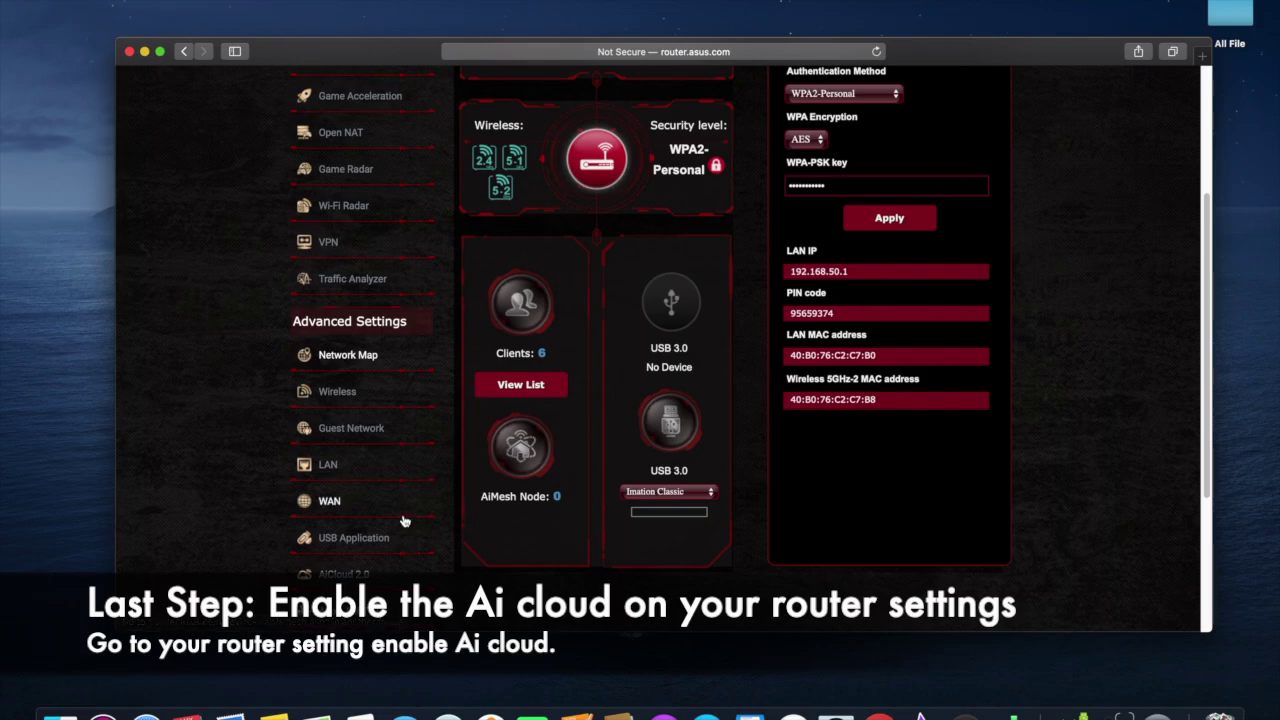
- Check Cloud Disk is ON on the AiCloud 2.0 page and launch the AiCloud portal
{"action": "left_click", "coordinate": [360, 576]}
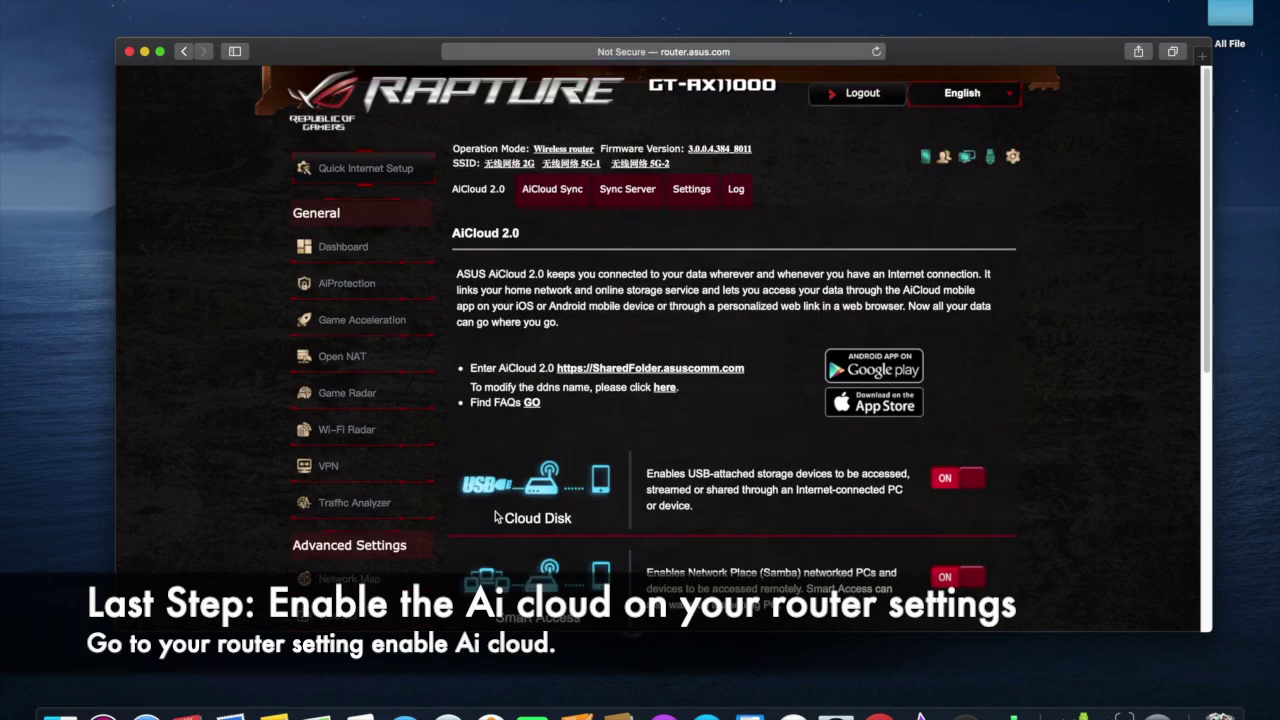
{"action": "scroll", "coordinate": [498, 516], "scroll_direction": "down", "scroll_amount": 2}
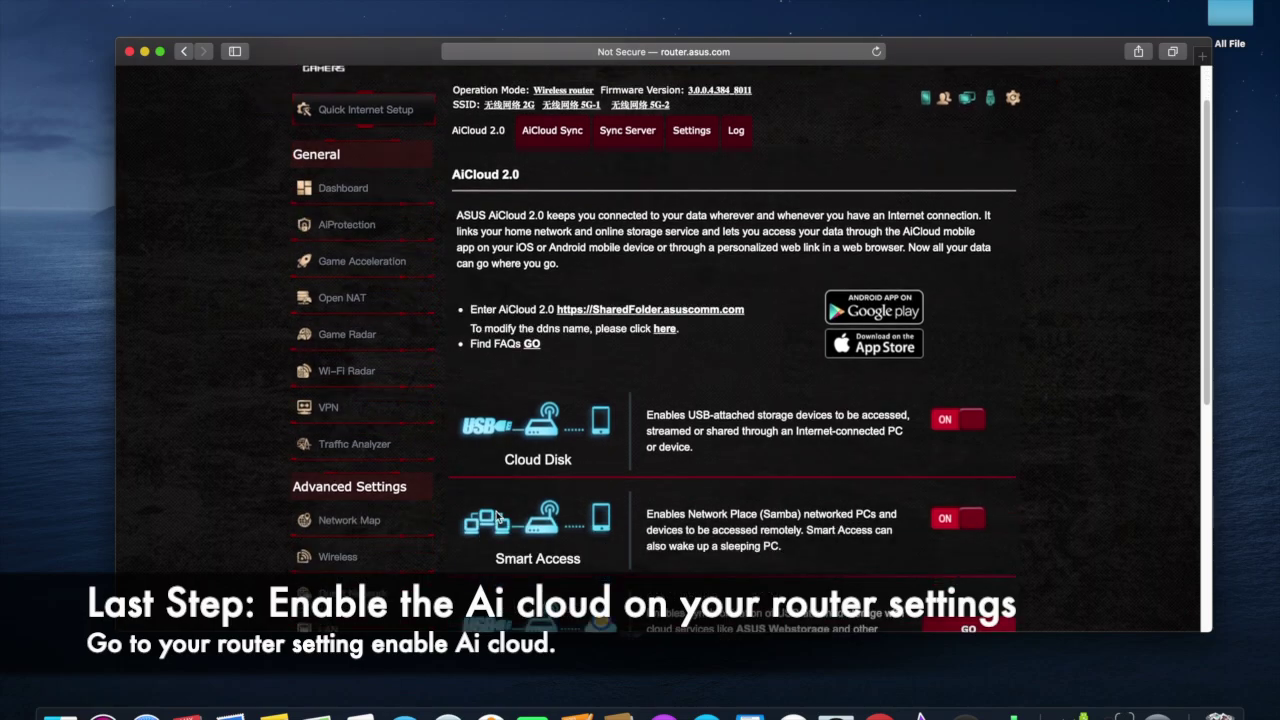
{"action": "scroll", "coordinate": [498, 516], "scroll_direction": "down", "scroll_amount": 2}
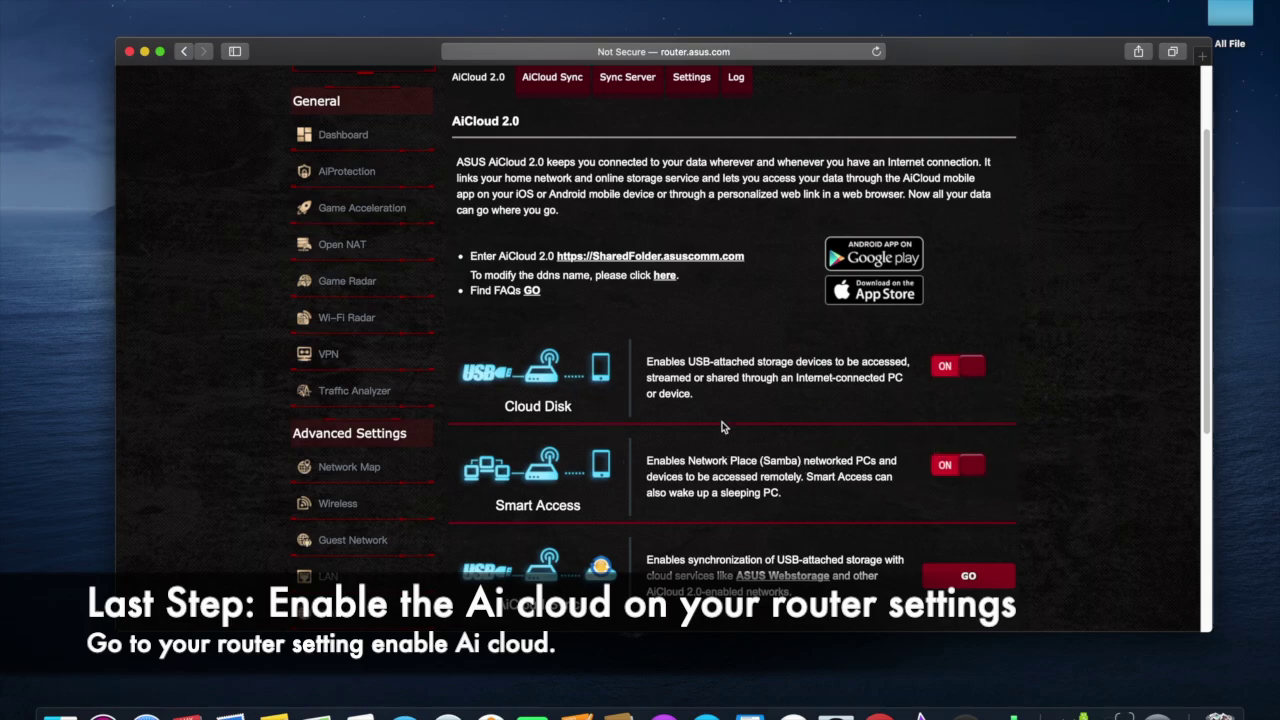
{"action": "scroll", "coordinate": [724, 430], "scroll_direction": "up", "scroll_amount": 3}
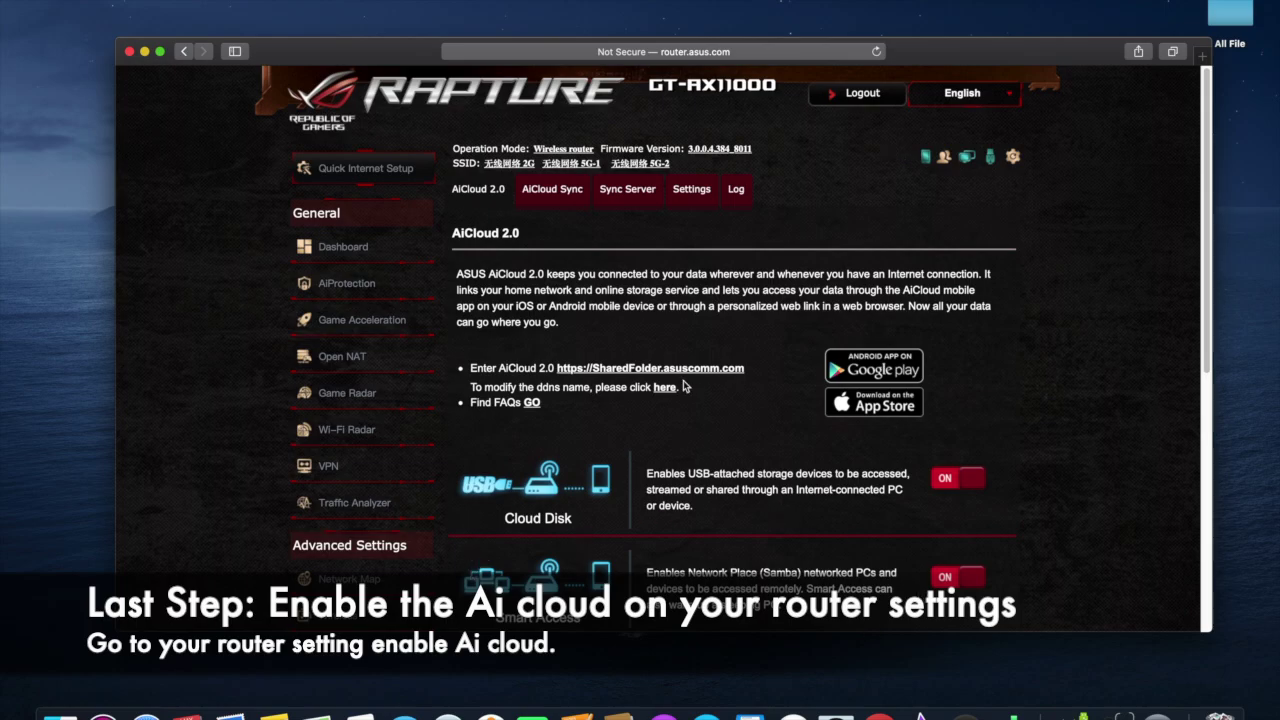
{"action": "left_click", "coordinate": [616, 375]}
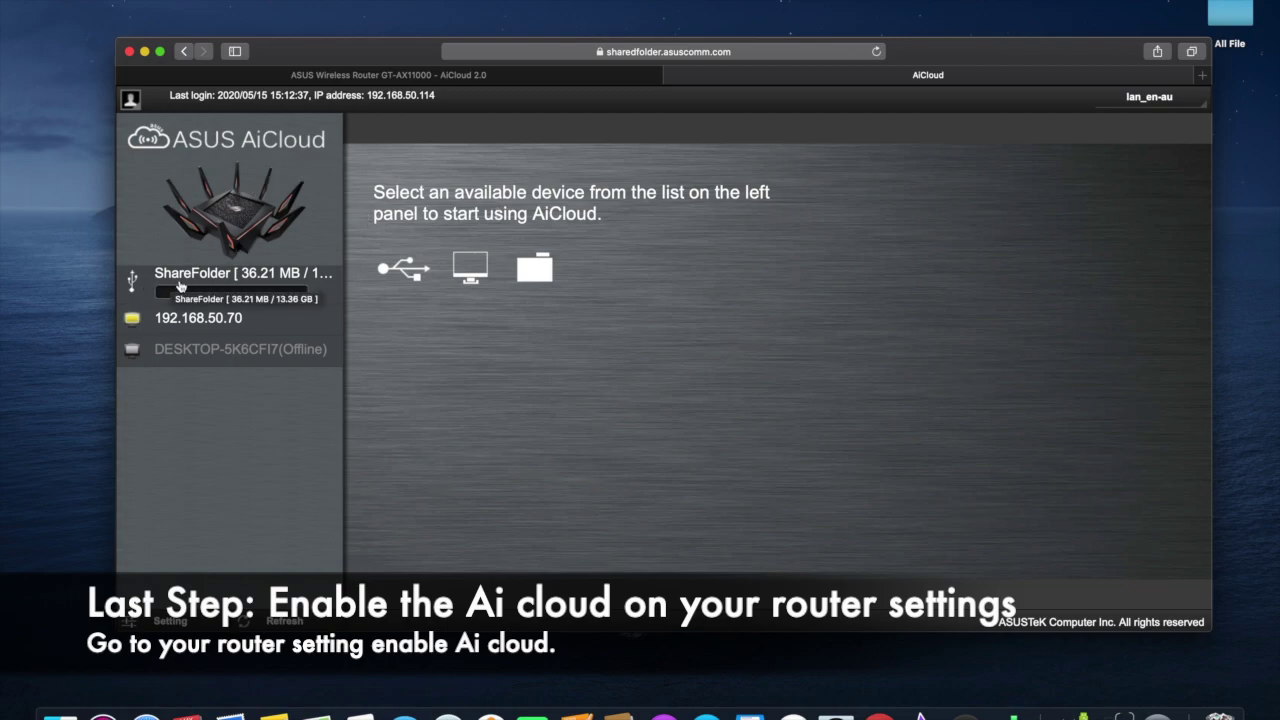
- Browse the ShareFolder drive, toggle list and icon views, then open lost+found and start a new folder
{"action": "left_click", "coordinate": [250, 283]}
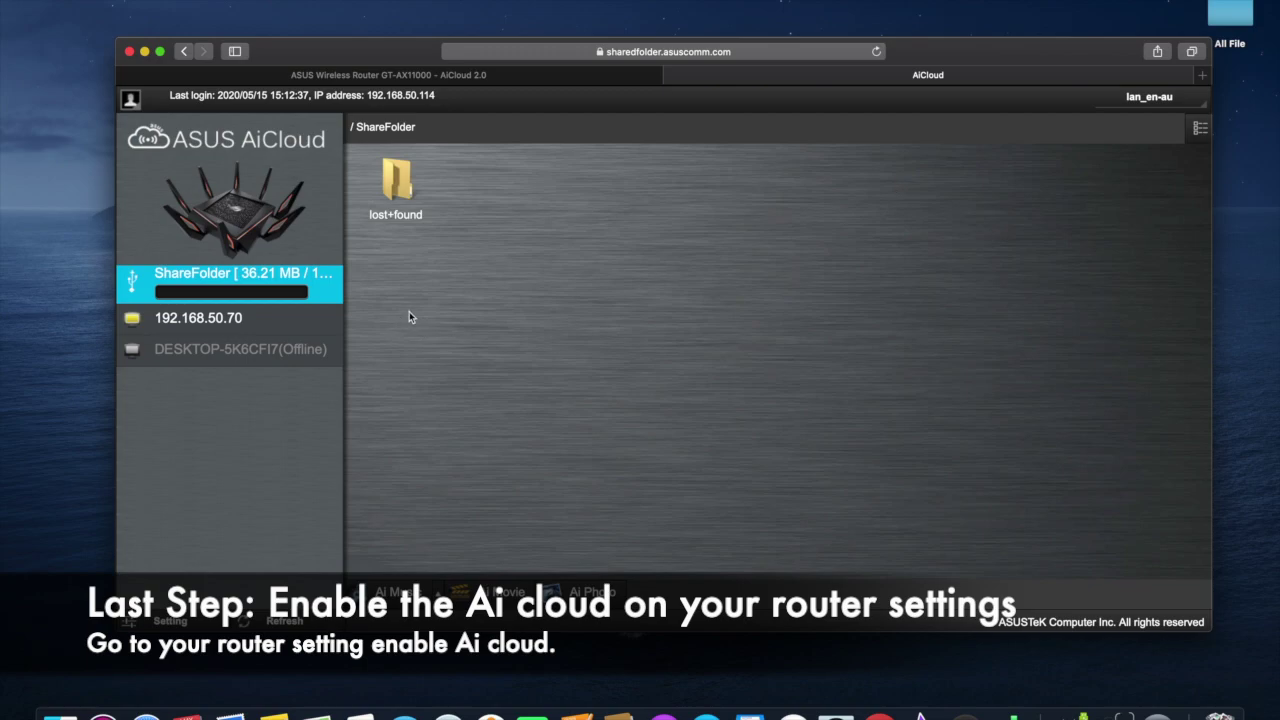
{"action": "left_click", "coordinate": [1199, 128]}
{"action": "left_click", "coordinate": [1199, 128]}
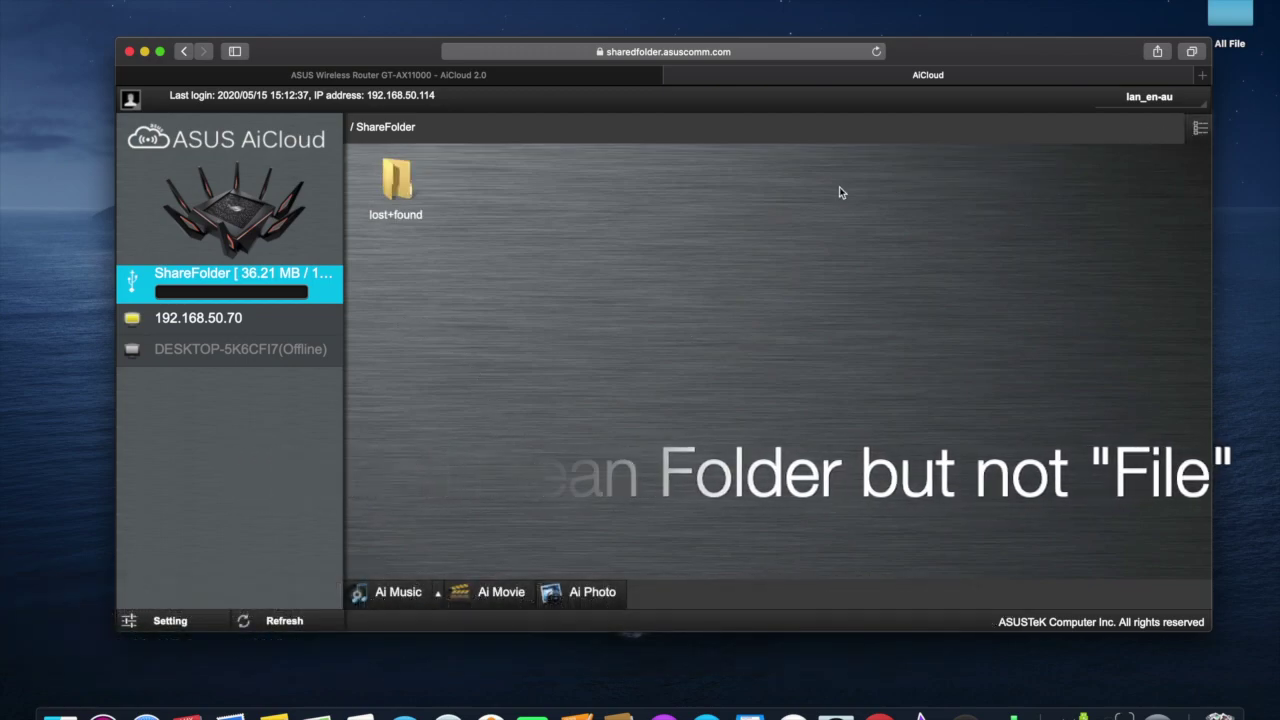
{"action": "left_click", "coordinate": [401, 206]}
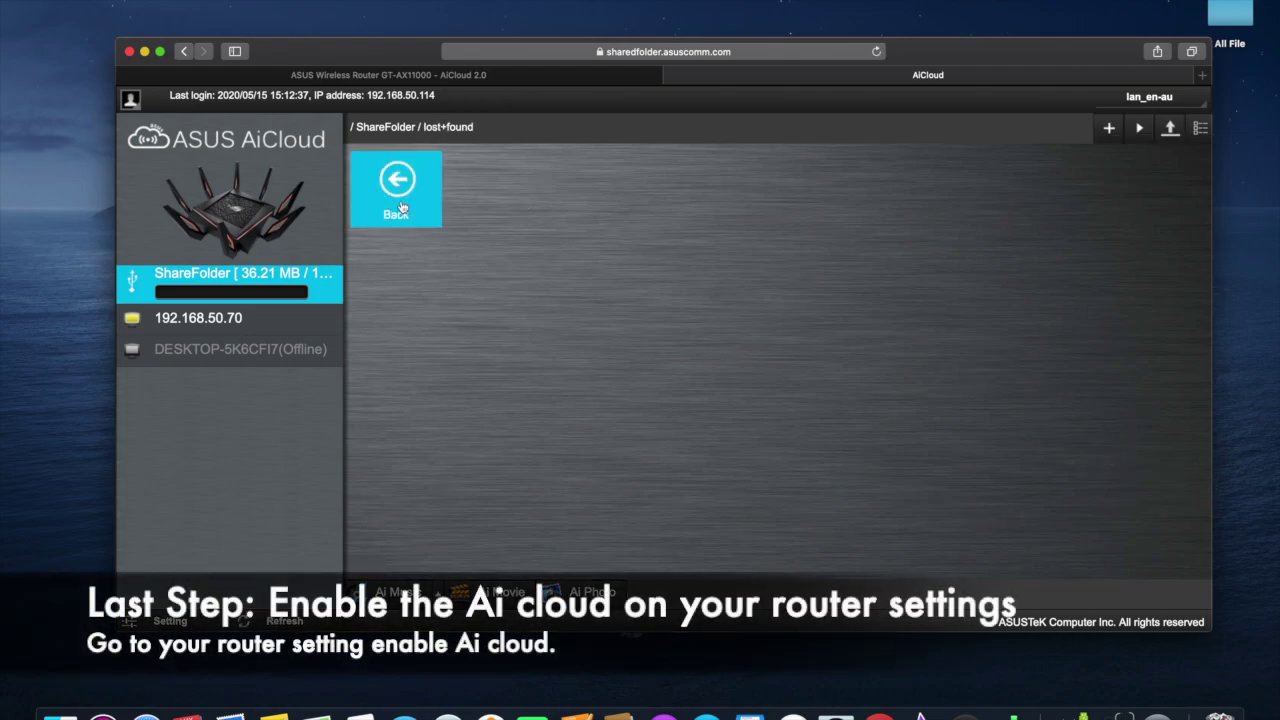
{"action": "left_click", "coordinate": [1106, 128]}
- Replace 'New Folder' with 'Youtube Channel' in lost+found and open the new folder
{"action": "left_click", "coordinate": [594, 110]}
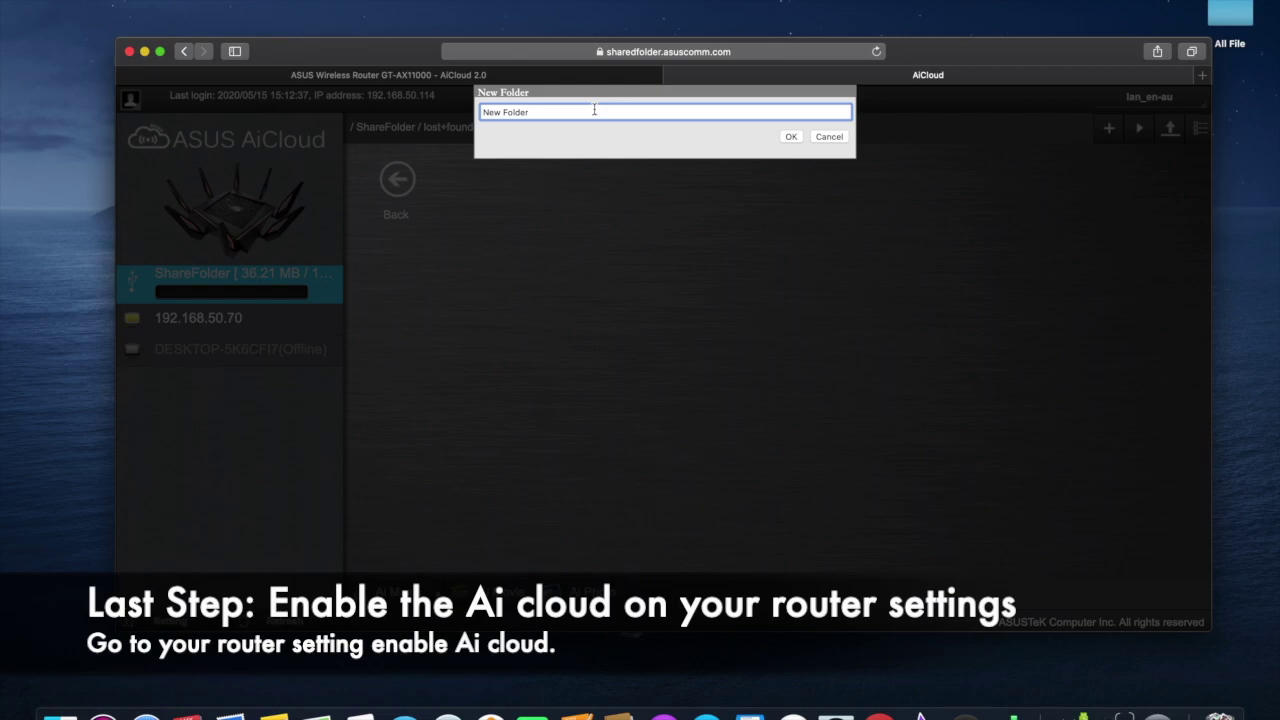
{"action": "key", "text": "BackSpace"}
{"action": "key", "text": "BackSpace"}
{"action": "key", "text": "BackSpace"}
{"action": "key", "text": "BackSpace"}
{"action": "key", "text": "BackSpace"}
{"action": "key", "text": "BackSpace"}
{"action": "key", "text": "BackSpace"}
{"action": "key", "text": "BackSpace"}
{"action": "key", "text": "BackSpace"}
{"action": "key", "text": "BackSpace"}
{"action": "type", "text": "Youtube Channel"}
{"action": "key", "text": "Return"}
{"action": "left_click", "coordinate": [517, 199]}
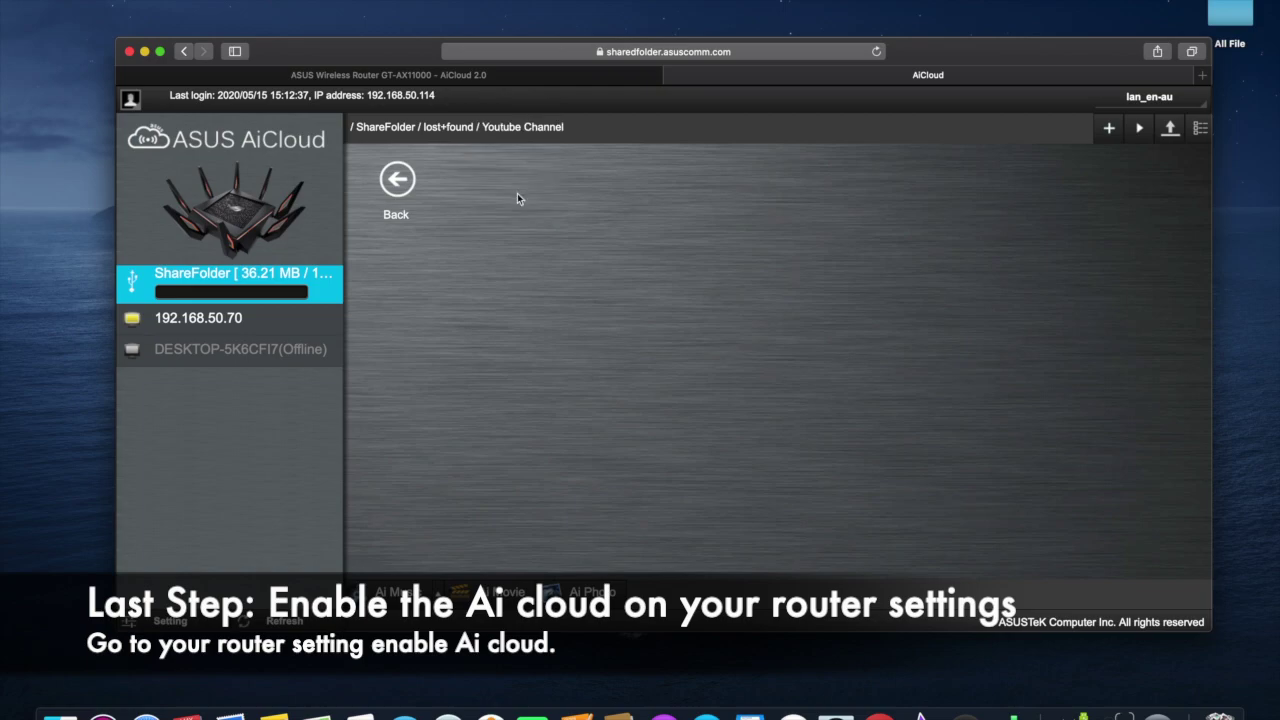